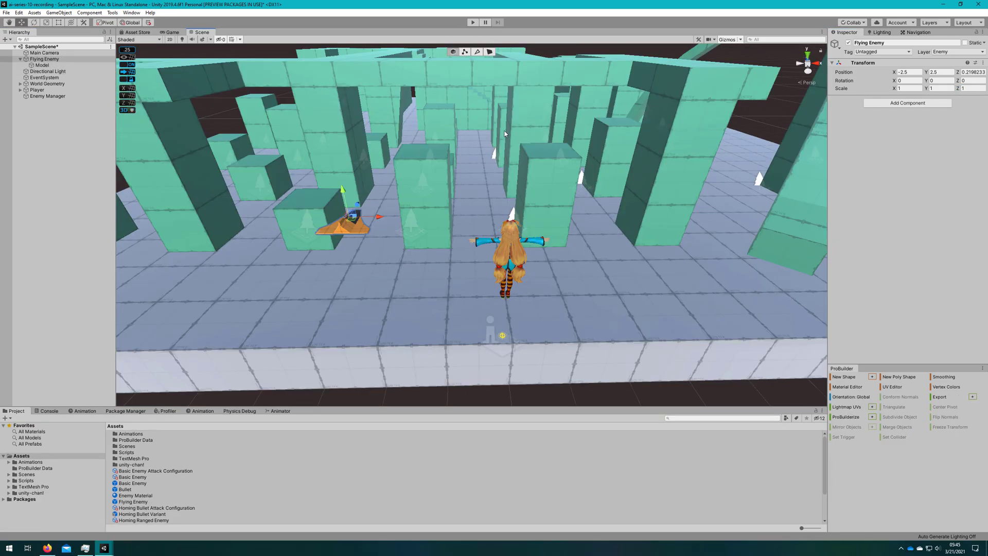
Add a new navigation agent type and name it Flying Enemy
left_click(915, 32)
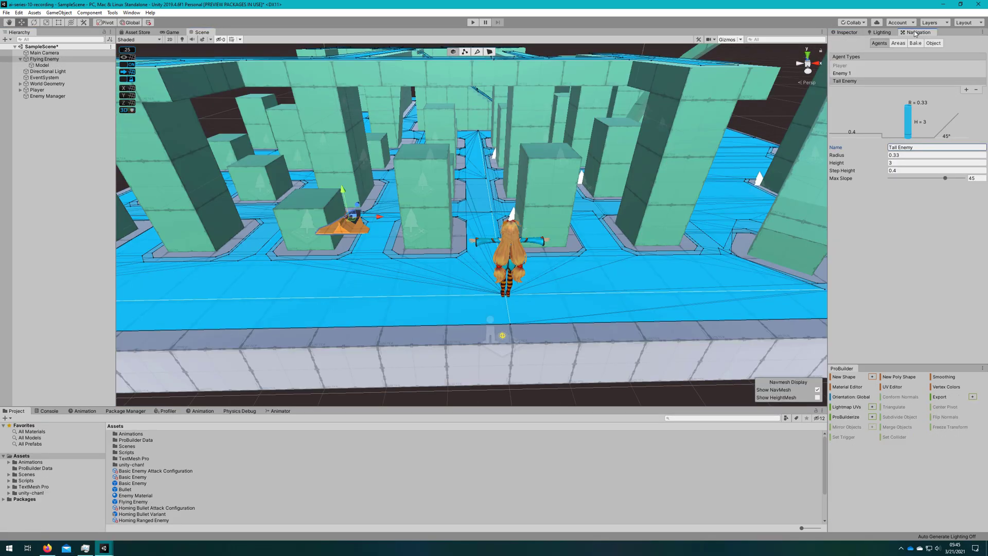
left_click(966, 90)
left_click(930, 147)
type("Flying Enemy")
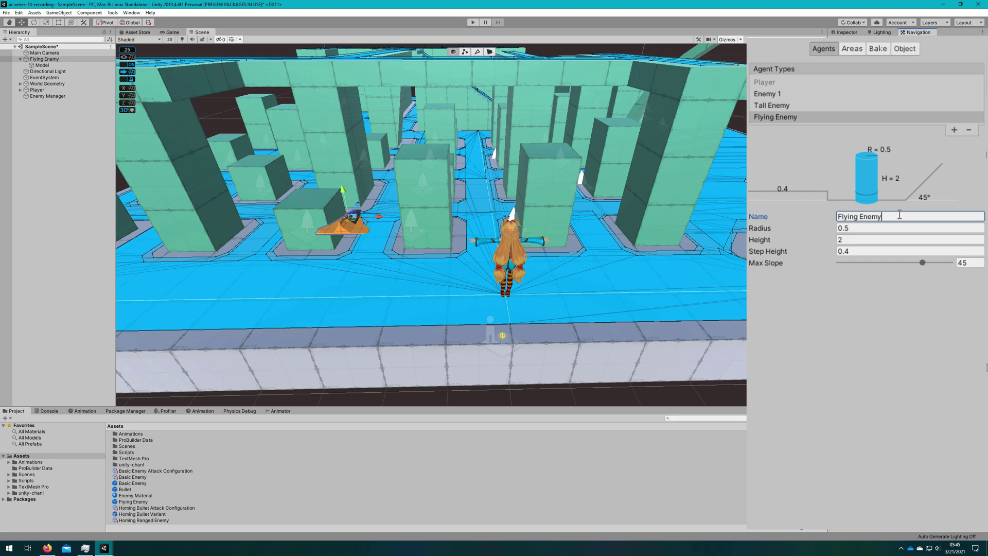
Set the Flying Enemy agent's radius to 0.5, height to 0.25, step height to 2 and max slope to 60
left_click(885, 226)
type("00.5")
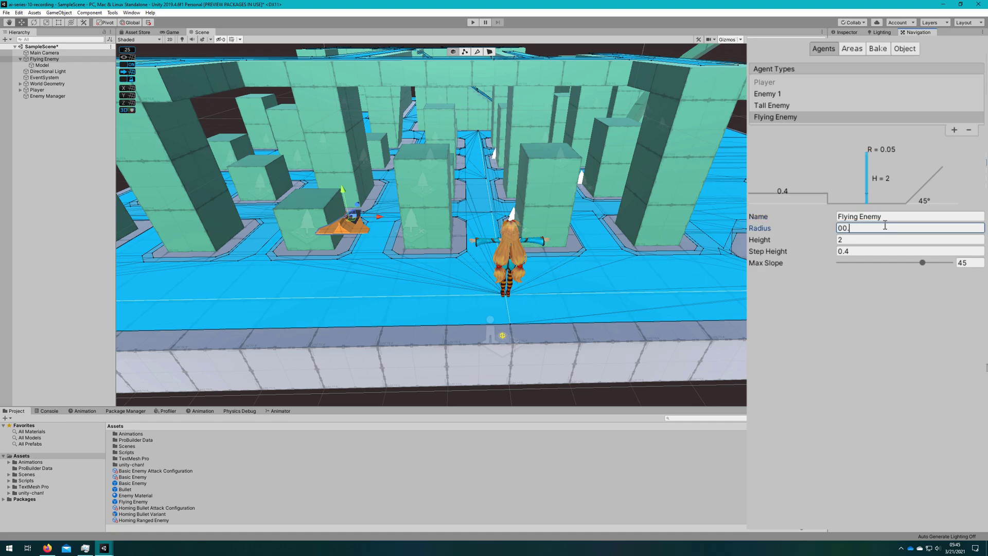
left_click(865, 238)
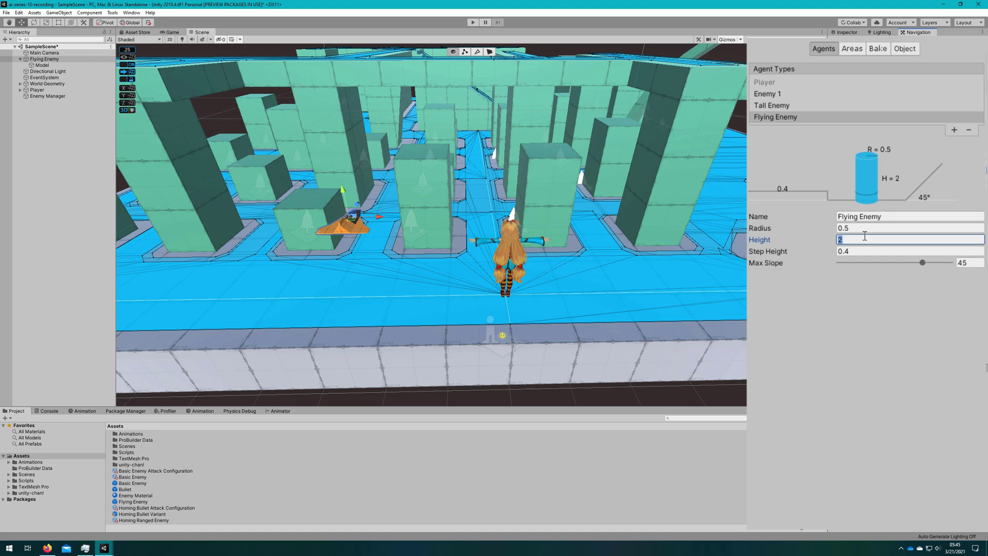
type("0.25")
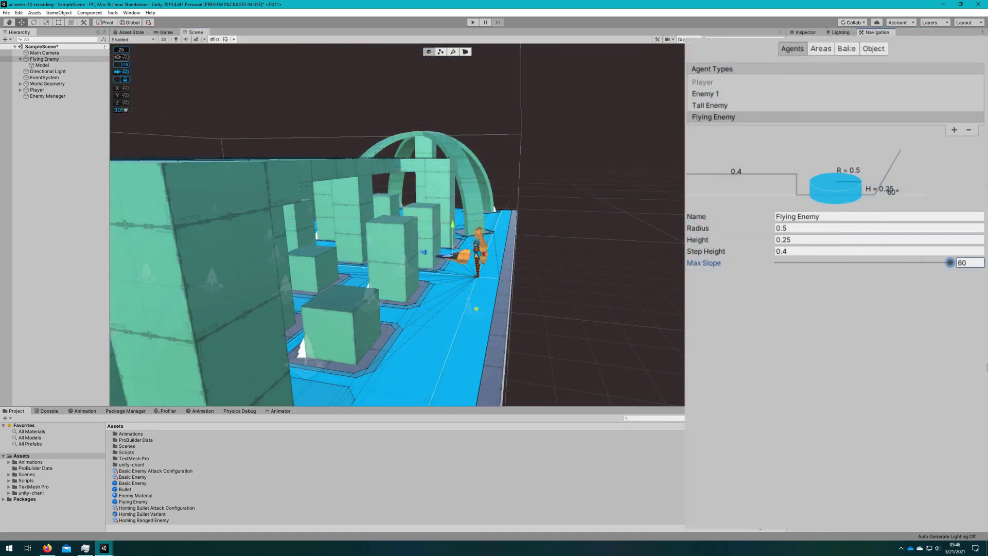
left_click(790, 251)
type("1")
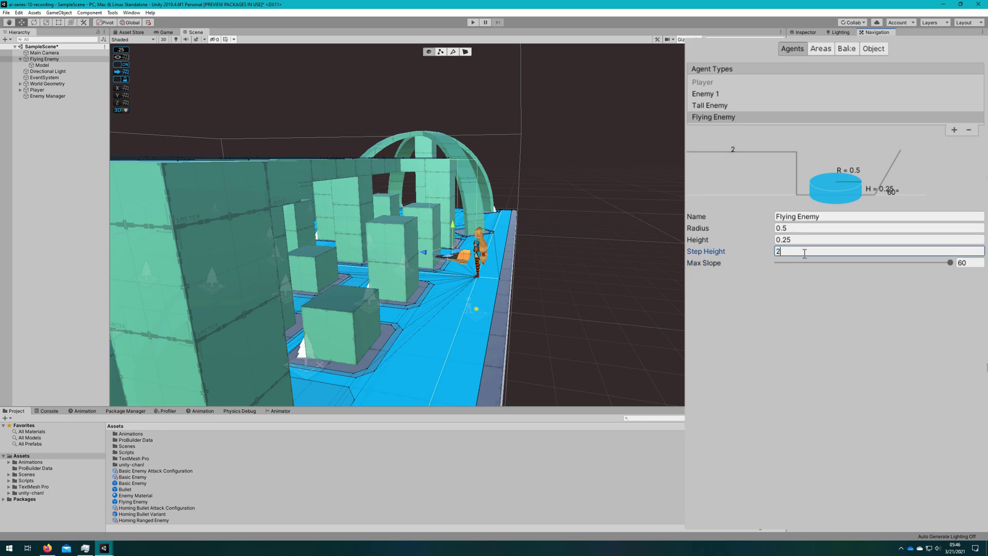
key("Tab")
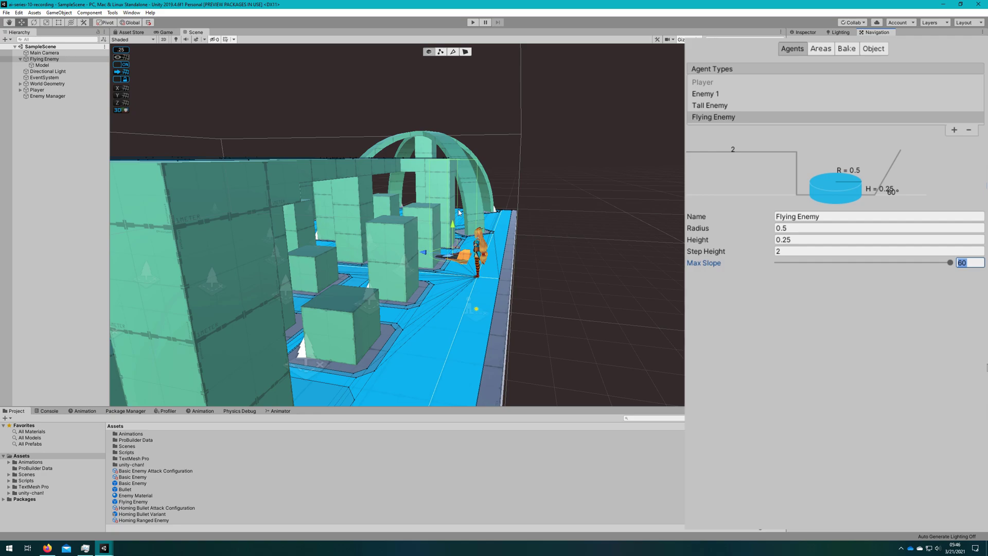
Add another NavMeshSurface component to the World Geometry object
left_click(48, 83)
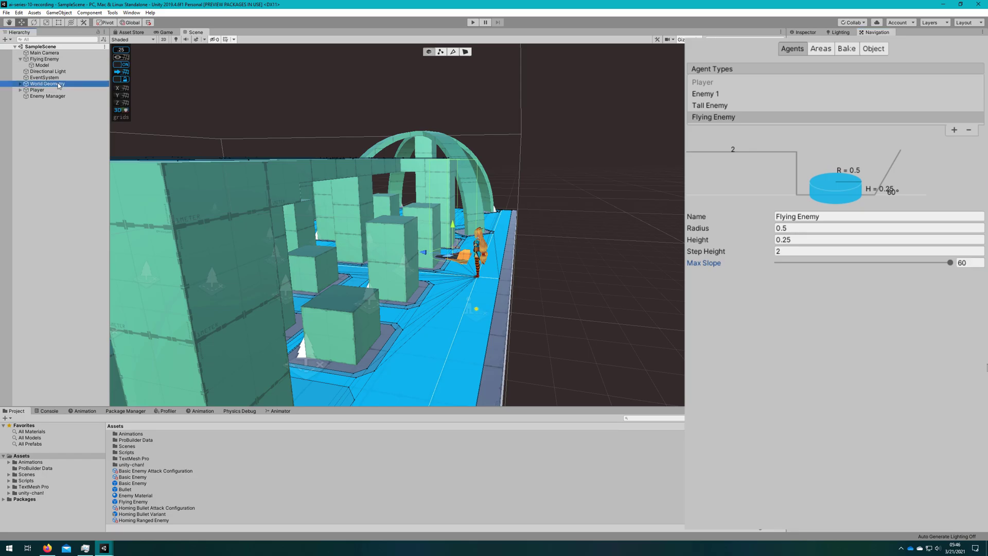
left_click(802, 32)
scroll(789, 203, "down", 3)
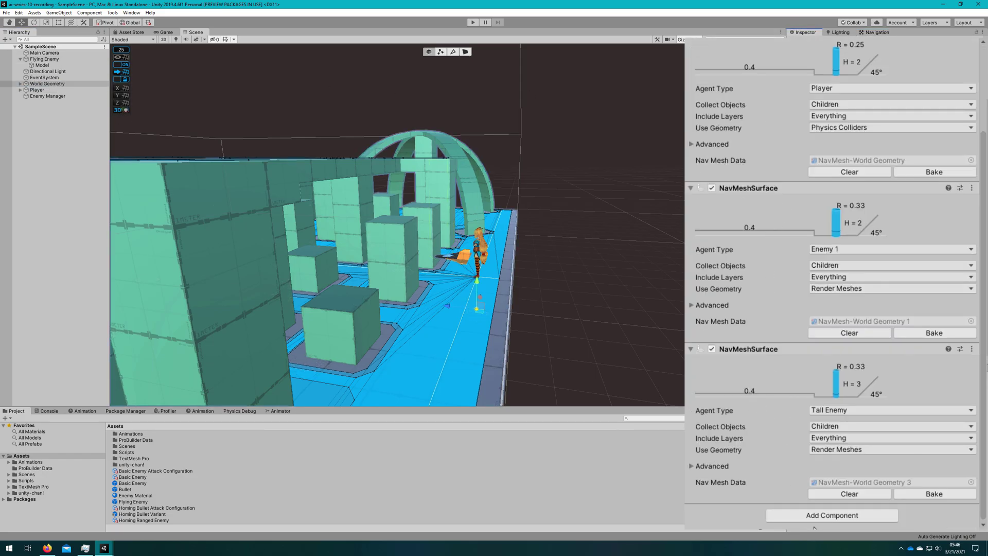
left_click(799, 516)
key("BackSpace")
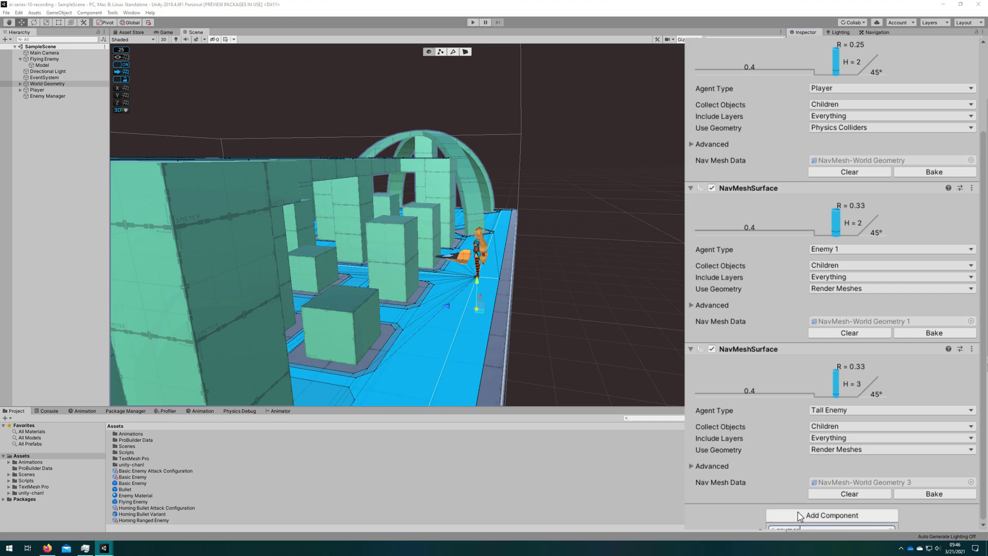
type("navmeshsu")
key("Return")
Configure the new NavMeshSurface for the Flying Enemy agent, collecting Children objects and using Render Meshes geometry
scroll(848, 412, "down", 5)
left_click(849, 410)
left_click(865, 460)
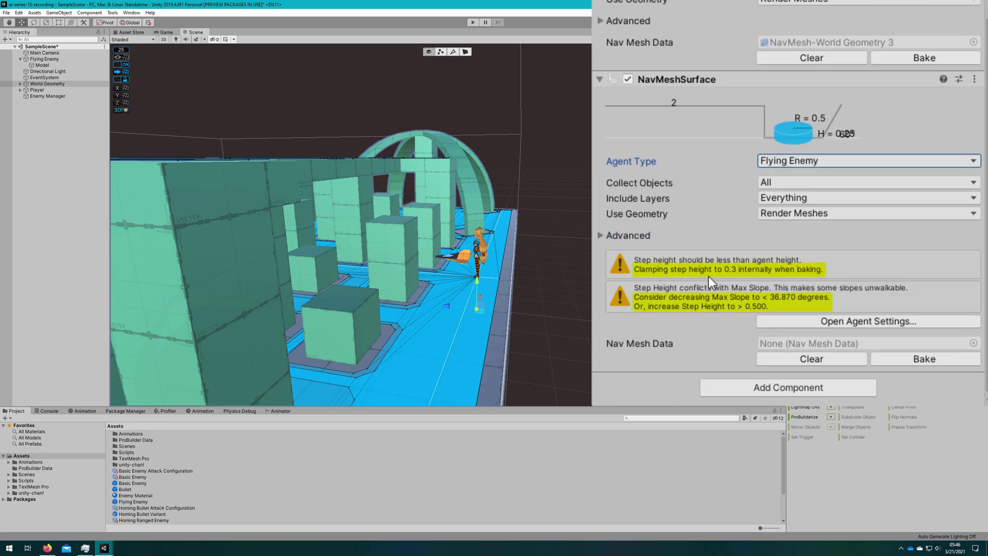
left_click(803, 181)
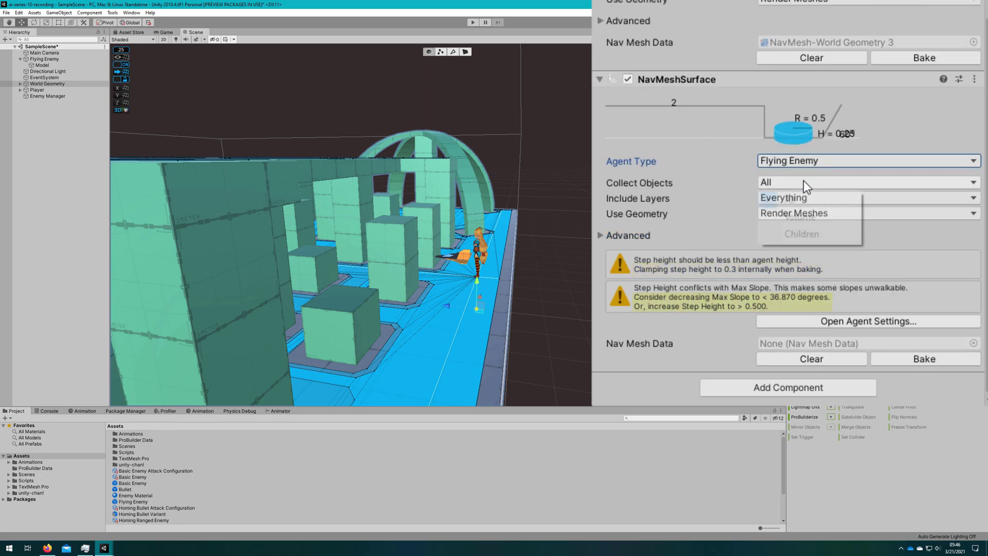
left_click(816, 234)
left_click(825, 209)
left_click(623, 214)
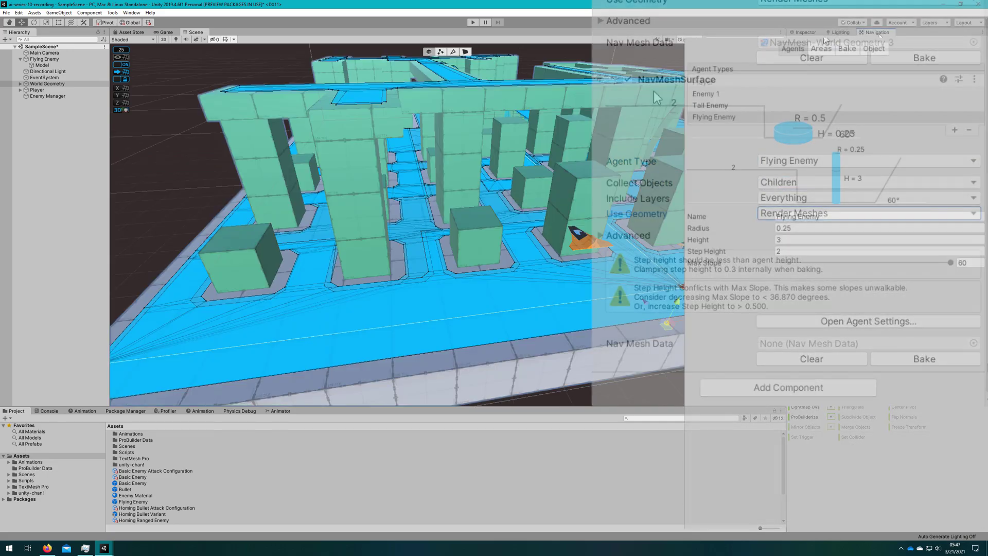
Set the Flying Enemy agent type's height to 2.75
left_click(821, 236)
type("2.75")
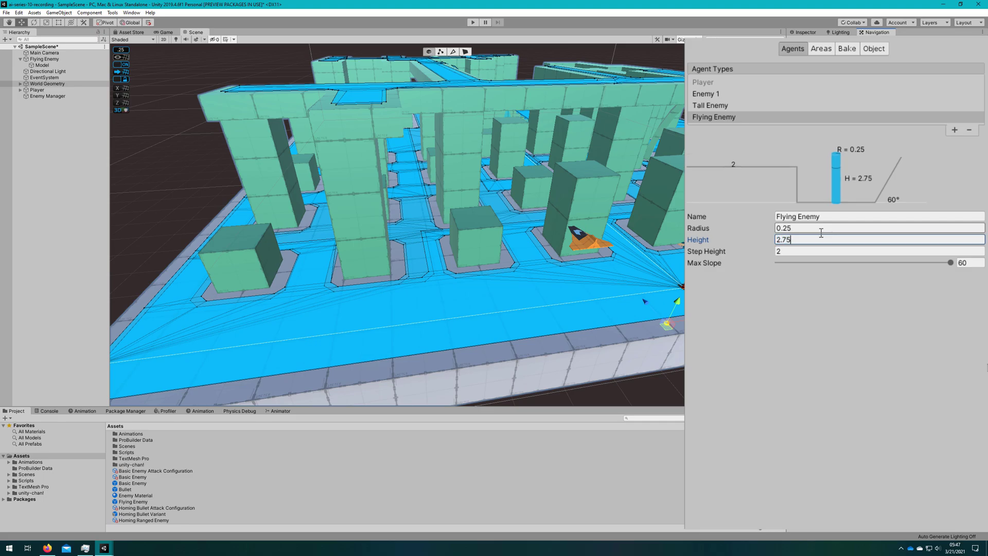
key("Return")
Bake the Flying Enemy NavMeshSurface on World Geometry and clear its baked data
left_click(803, 32)
left_click(934, 494)
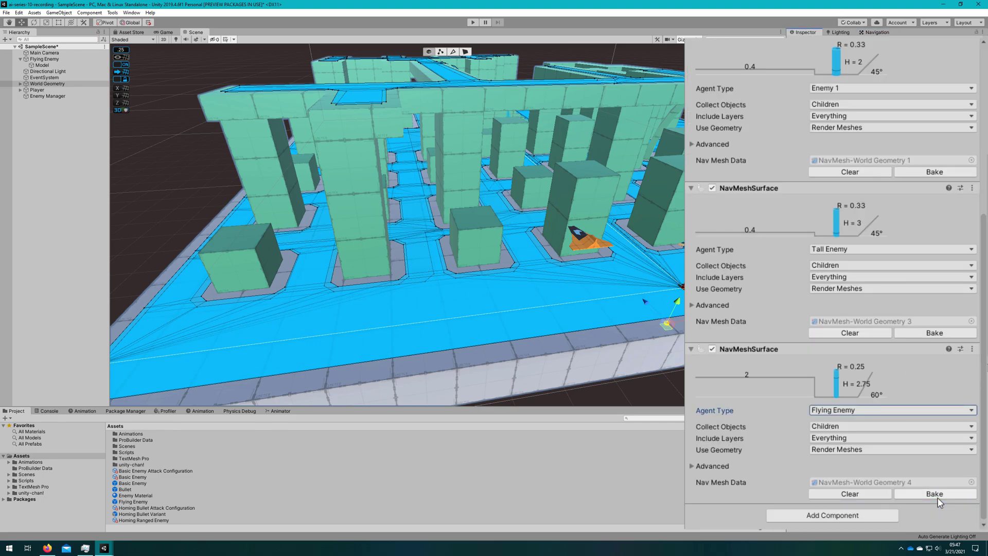
left_click(856, 494)
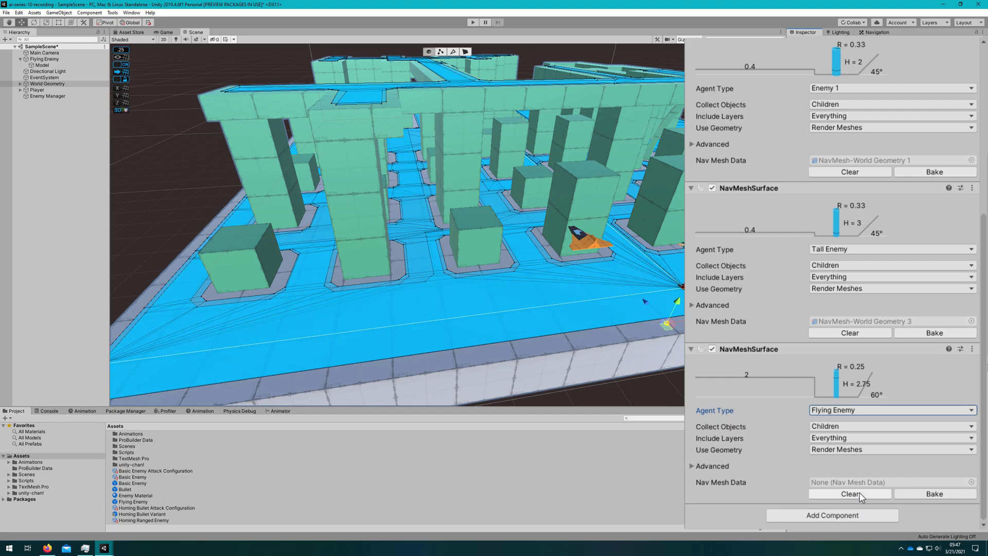
Collapse and disable the Player, Enemy 1 and Tall Enemy NavMeshSurface components on World Geometry
left_click(720, 191)
left_click(754, 292)
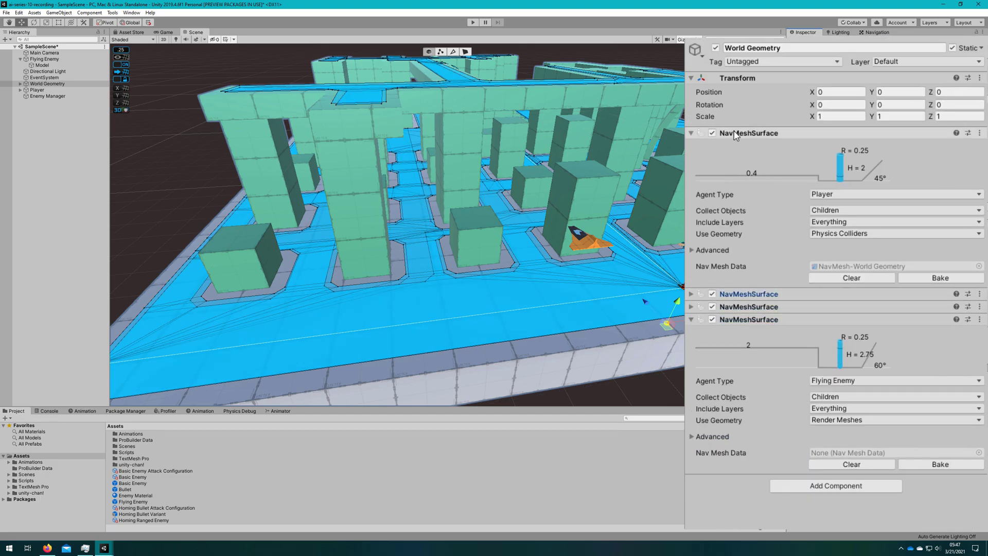
left_click(720, 134)
left_click(711, 133)
left_click(711, 145)
left_click(711, 158)
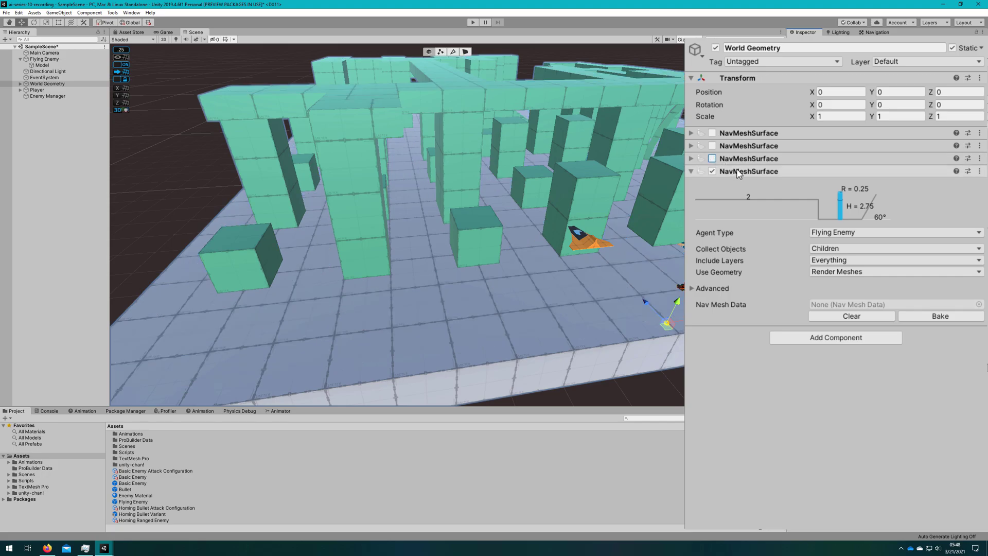
Bake the Flying Enemy NavMeshSurface and check the NavMeshModifier settings on one of the single-block cubes
double_click(741, 170)
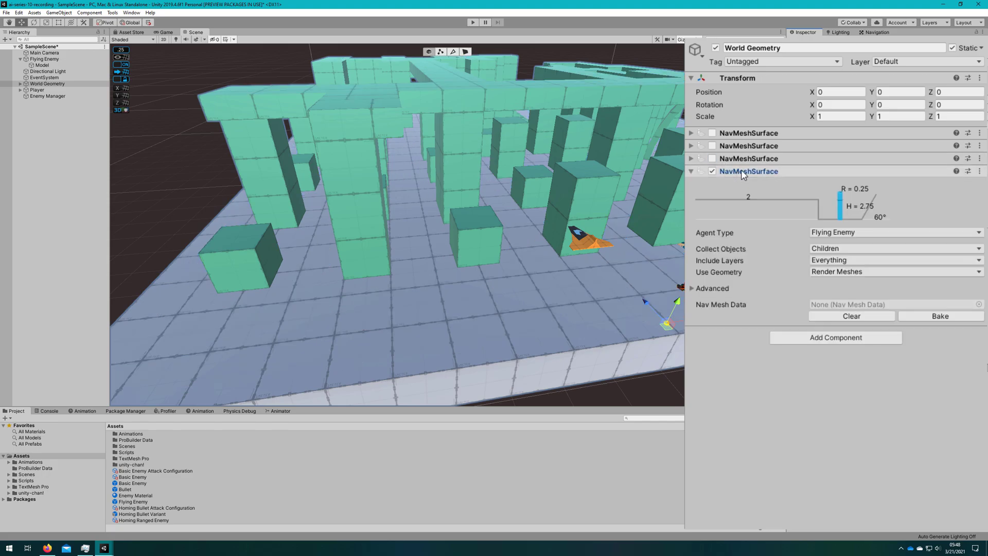
left_click(926, 316)
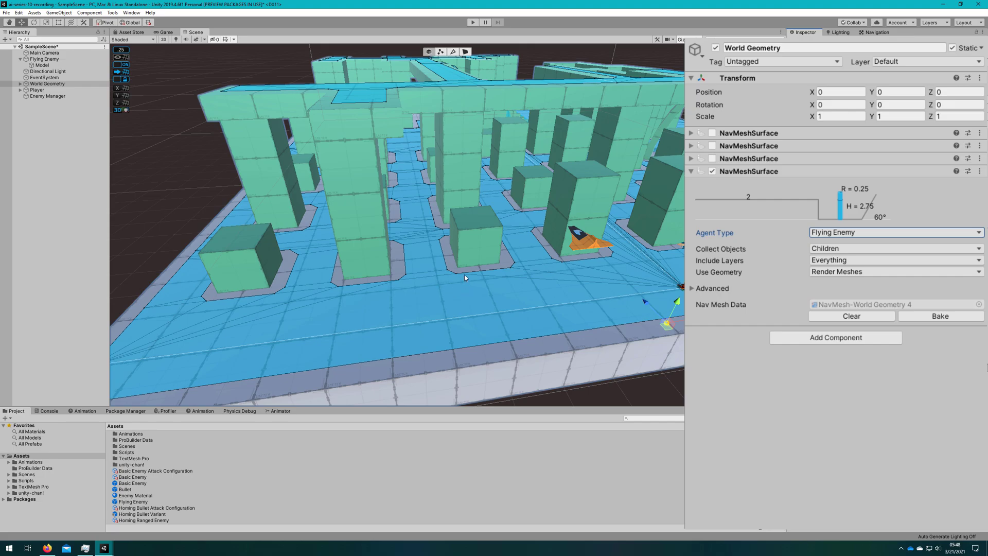
left_click_drag(473, 271, 560, 203, "alt")
left_click(483, 253)
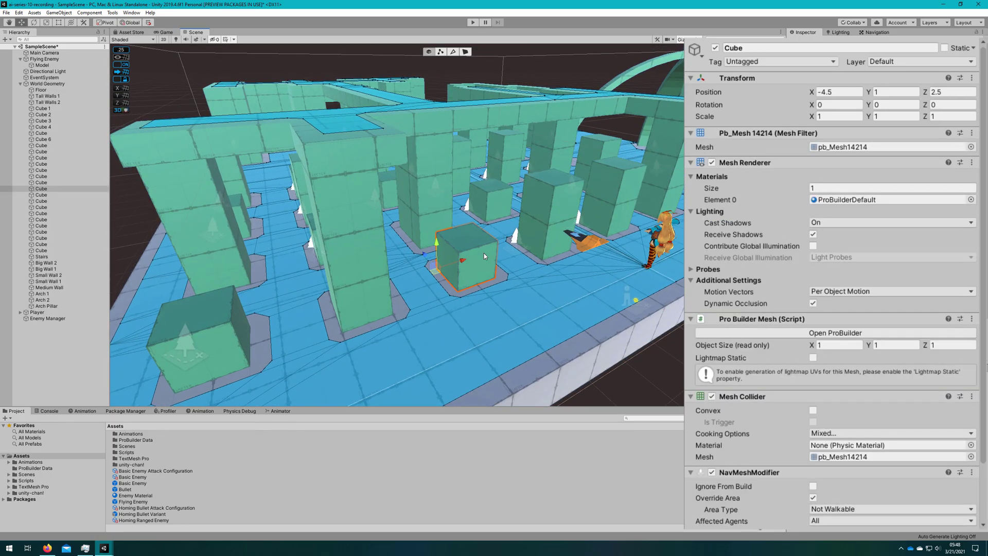
scroll(735, 422, "down", 3)
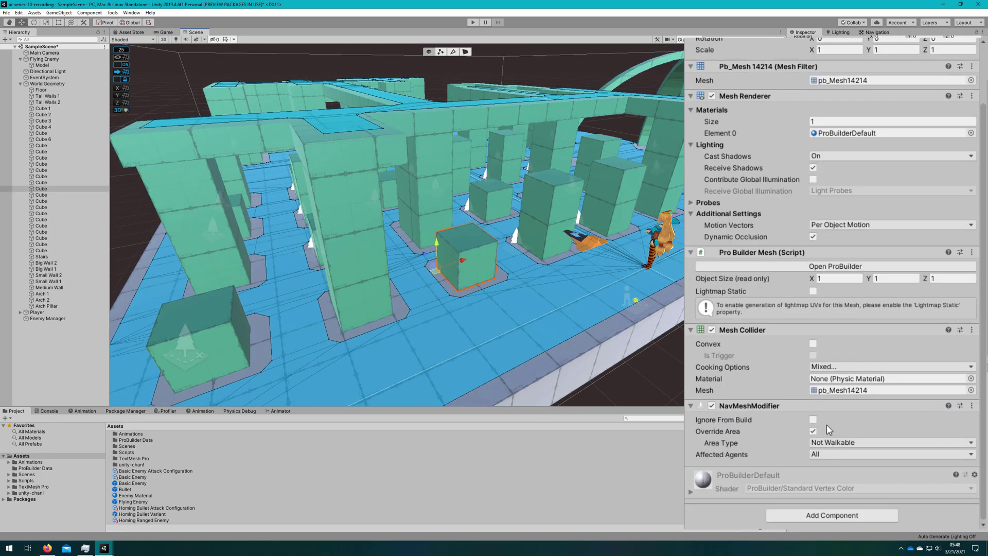
Filter the scene hierarchy by NavMeshModifier and select all matching objects from Arch 1 to Small Wall 2
left_click(89, 295, "shift")
left_click(68, 39)
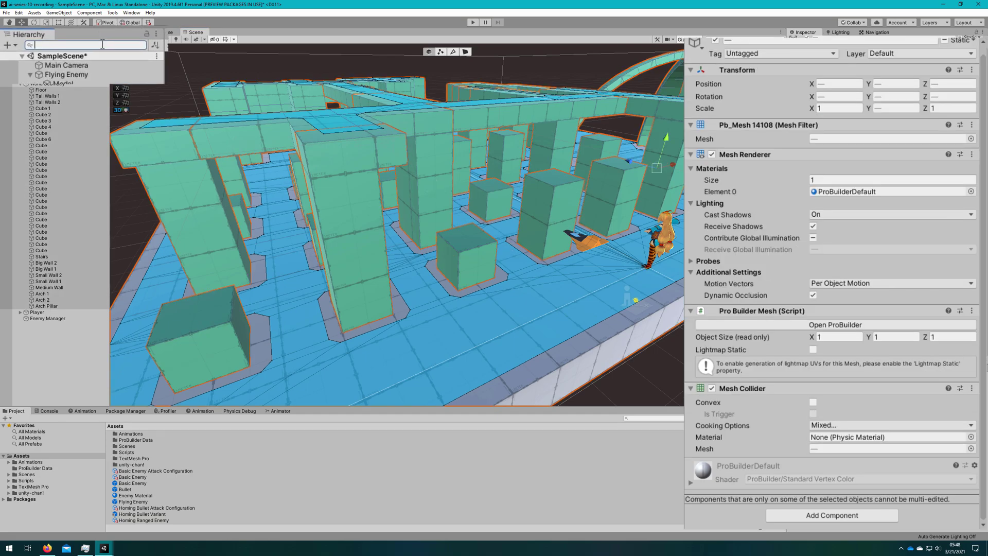
type("NavMeshModifier")
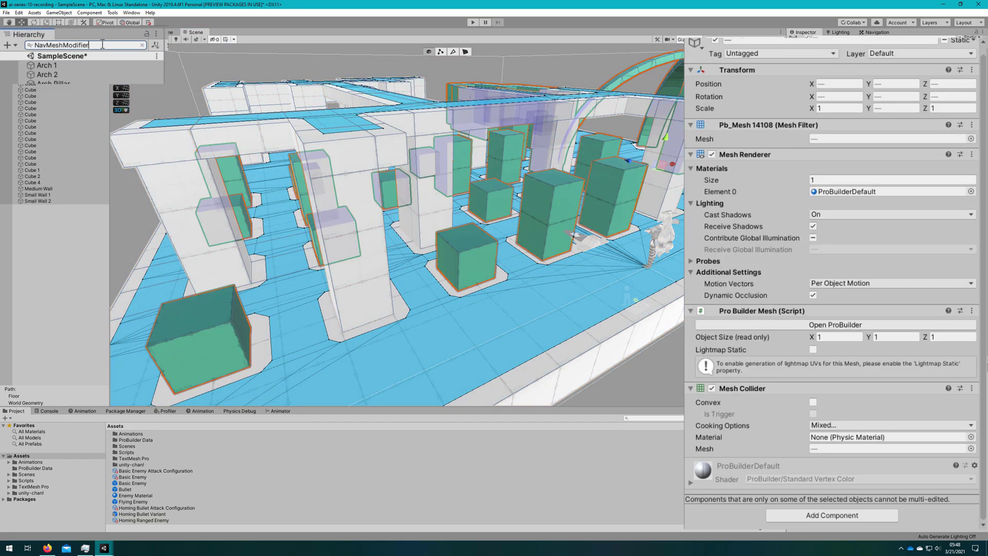
left_click(58, 65)
left_click(61, 200, "shift")
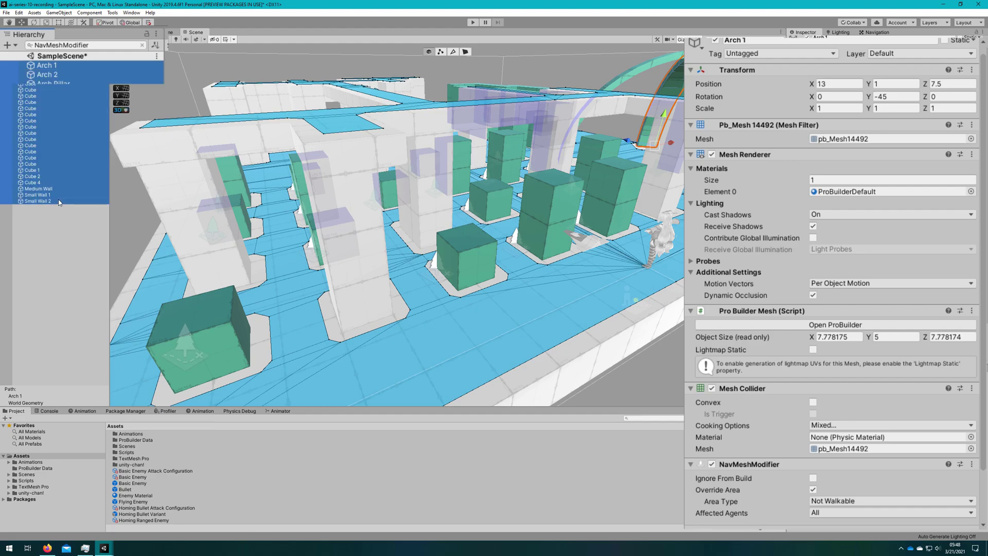
Limit the selected objects' NavMeshModifier affected agents to Player, Enemy 1 and Tall Enemy
scroll(869, 445, "down", 3)
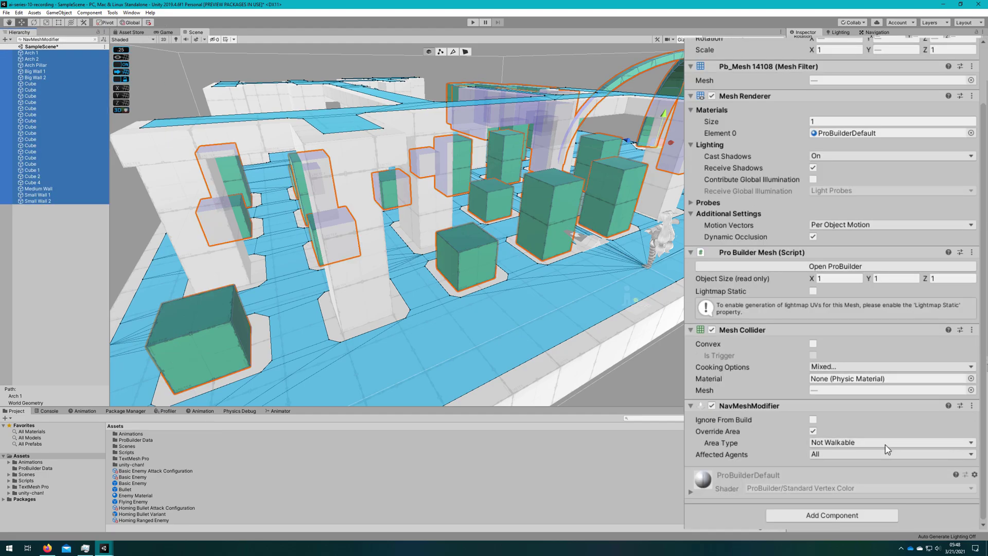
left_click(841, 454)
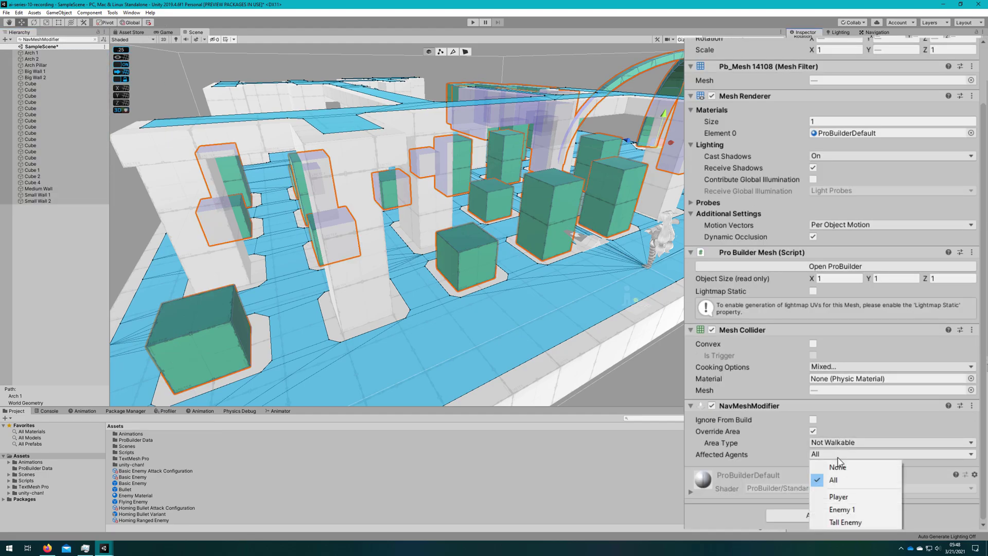
left_click(856, 497)
left_click(851, 454)
left_click(854, 456)
left_click(854, 457)
left_click(854, 520)
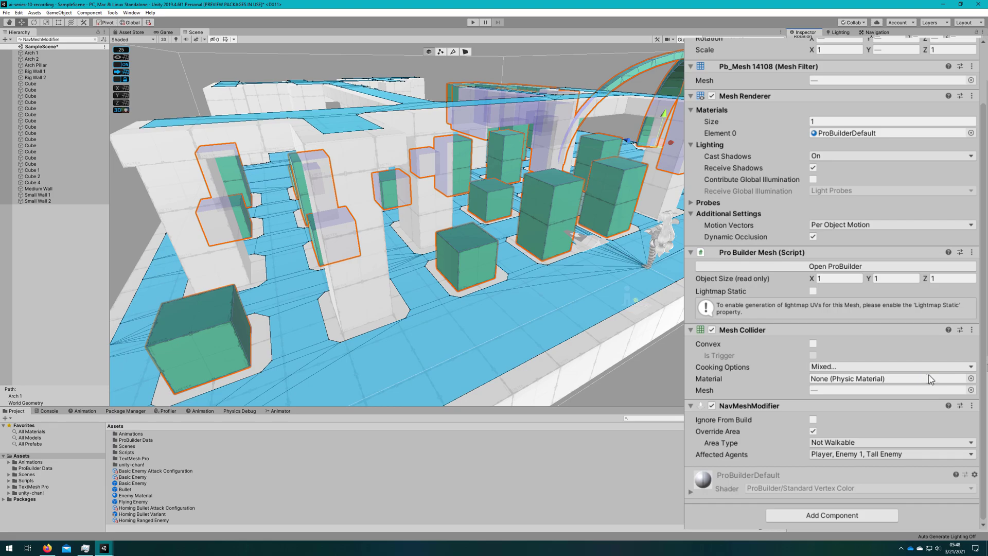
Clear the hierarchy filter and rebake the Flying Enemy NavMeshSurface on World Geometry
left_click(95, 39)
left_click(49, 83)
scroll(919, 477, "down", 5)
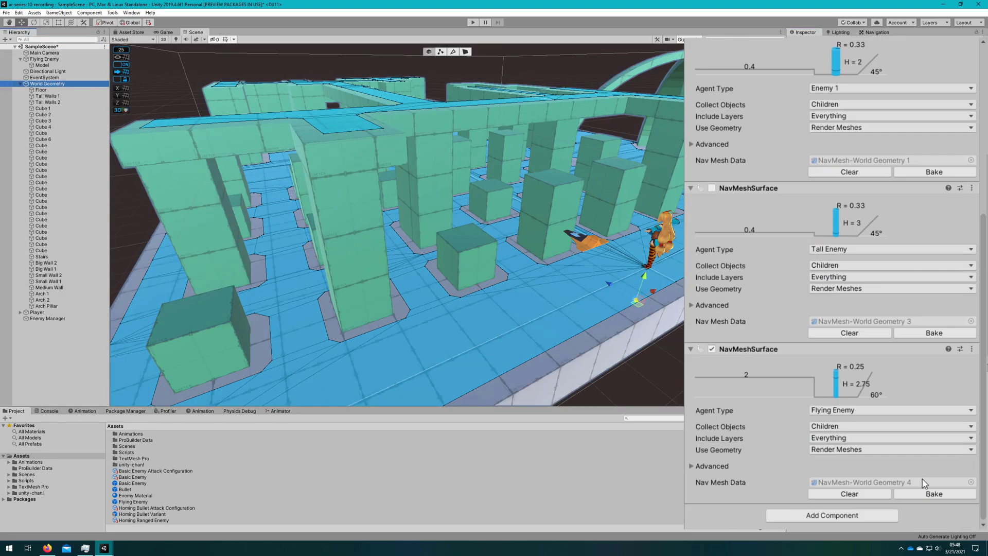
left_click(931, 495)
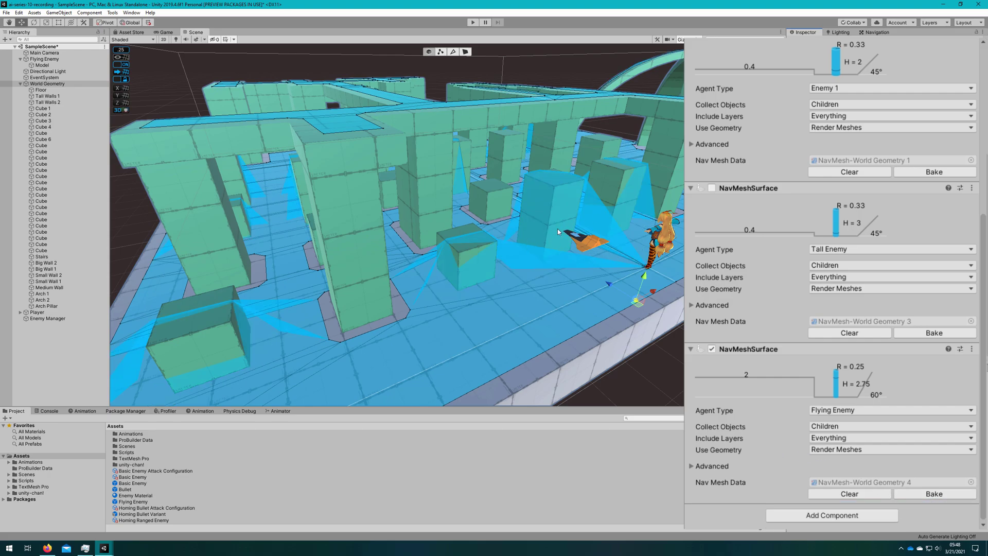
left_click_drag(563, 270, 461, 167, "alt")
Override the Flying Enemy surface's voxel size with 0.0625 and rebake its NavMesh
left_click(700, 466)
scroll(747, 462, "down", 3)
left_click(813, 393)
left_click(821, 405)
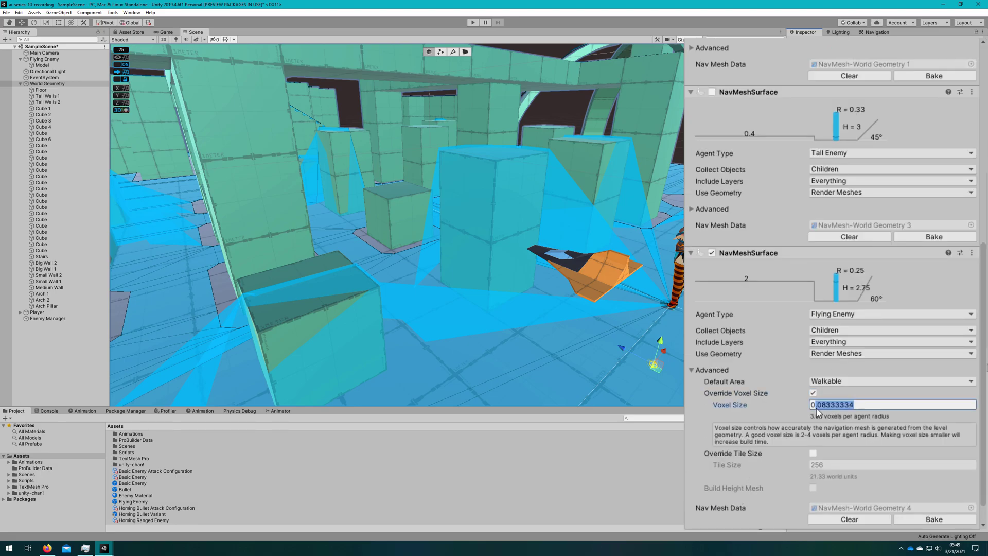
type("625")
left_click(943, 521)
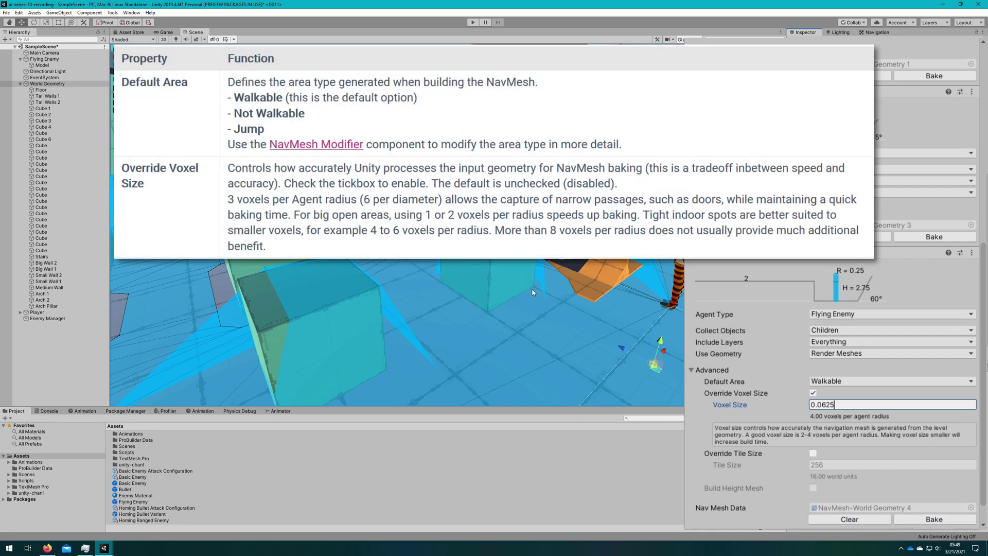
Set the affected agents of Arch 1's NavMeshModifier to All
right_click_drag(533, 292, 413, 328)
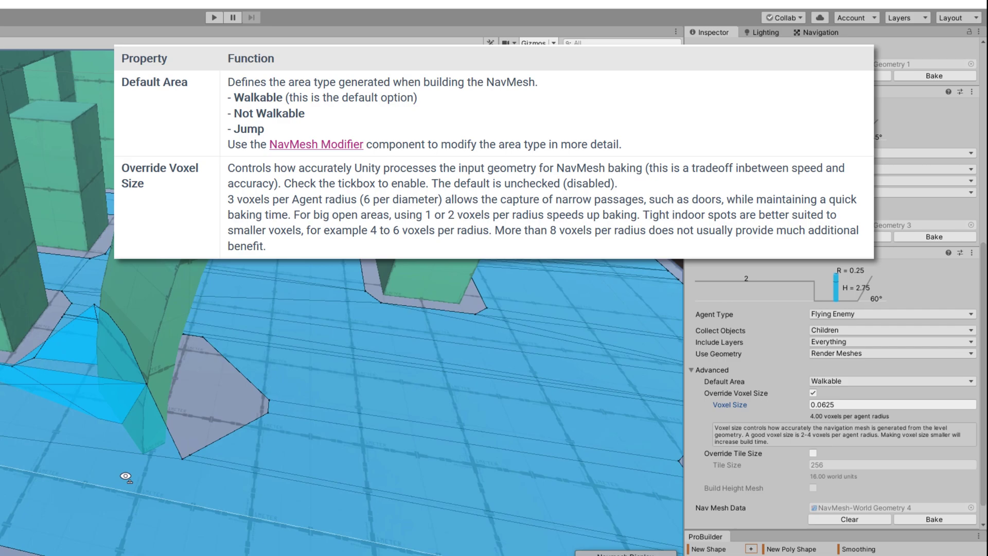
right_click_drag(126, 477, 79, 478)
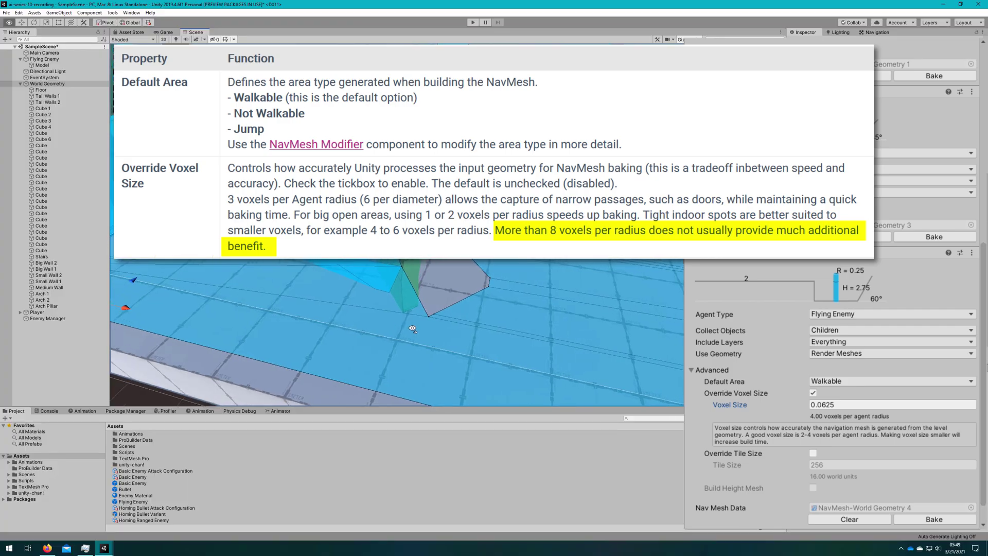
right_click_drag(383, 329, 452, 269)
left_click(453, 269)
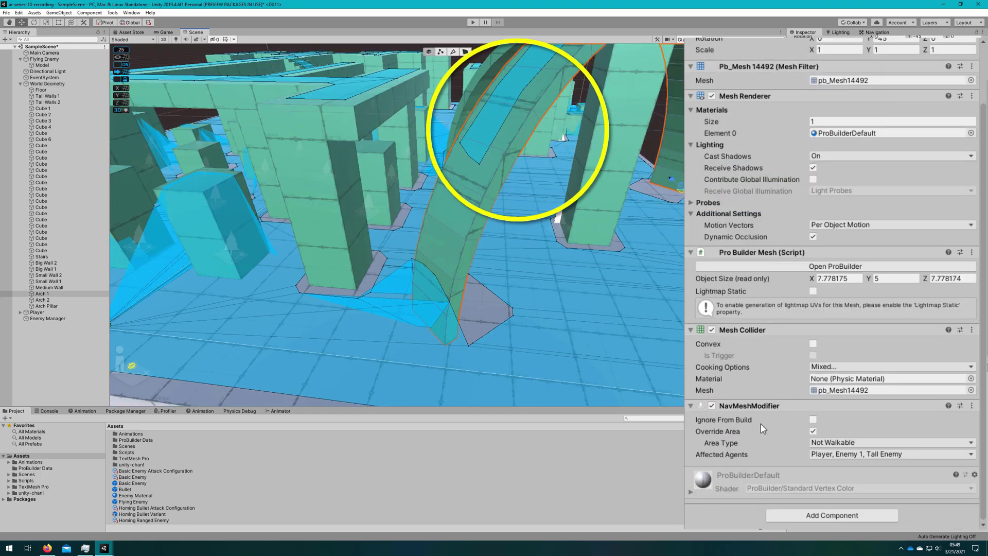
left_click(836, 443)
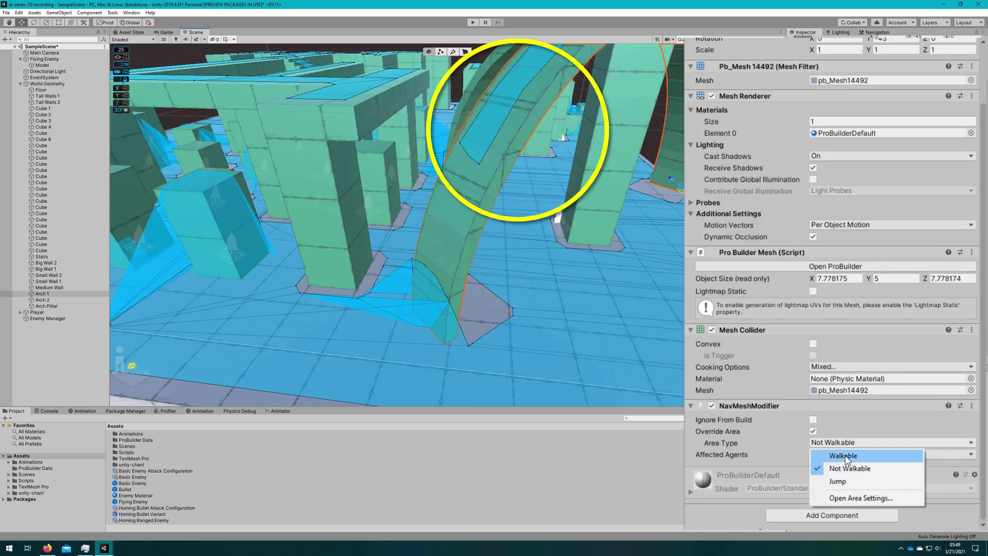
left_click(939, 454)
left_click(933, 455)
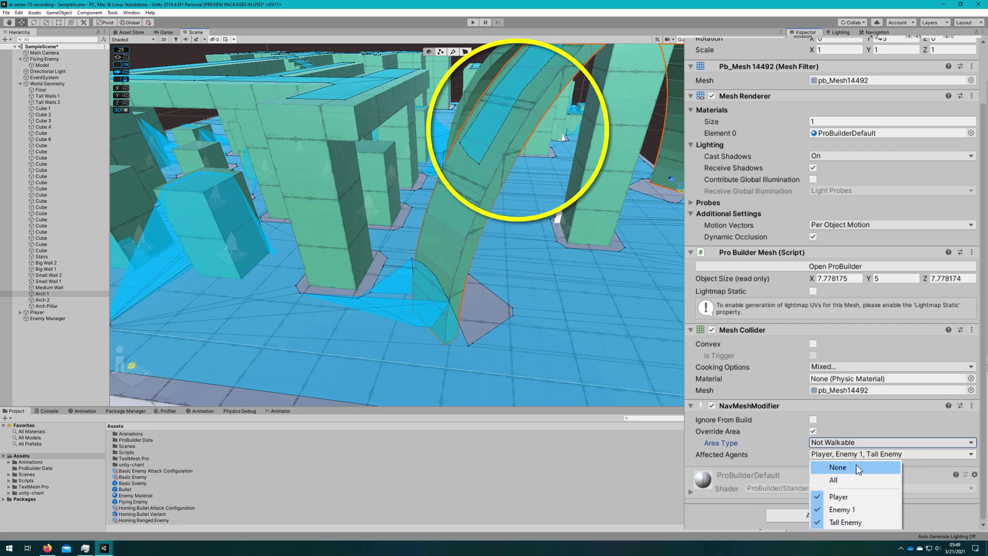
left_click(844, 480)
Set the affected agents of Arch 2's NavMeshModifier to All
scroll(671, 235, "down", 5)
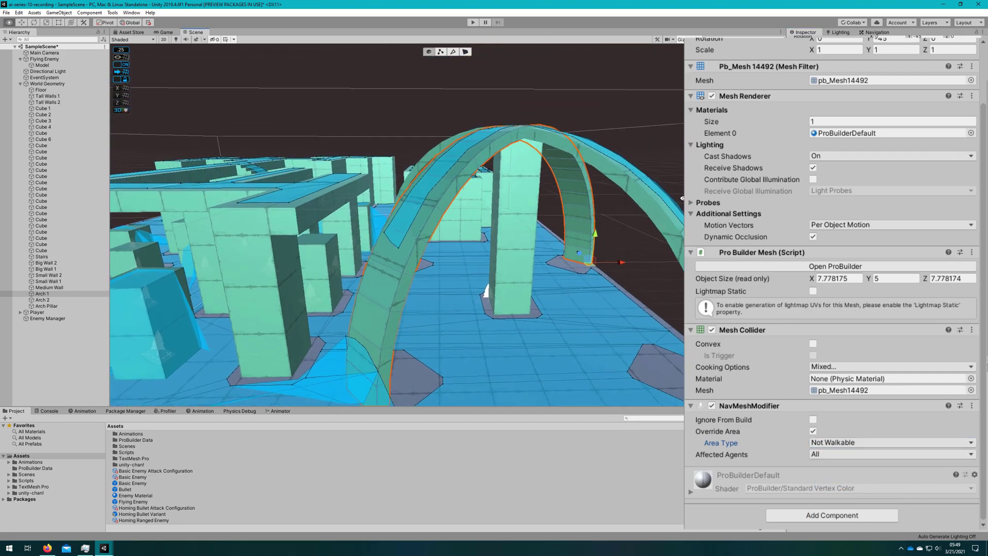
left_click(636, 216)
left_click(865, 453)
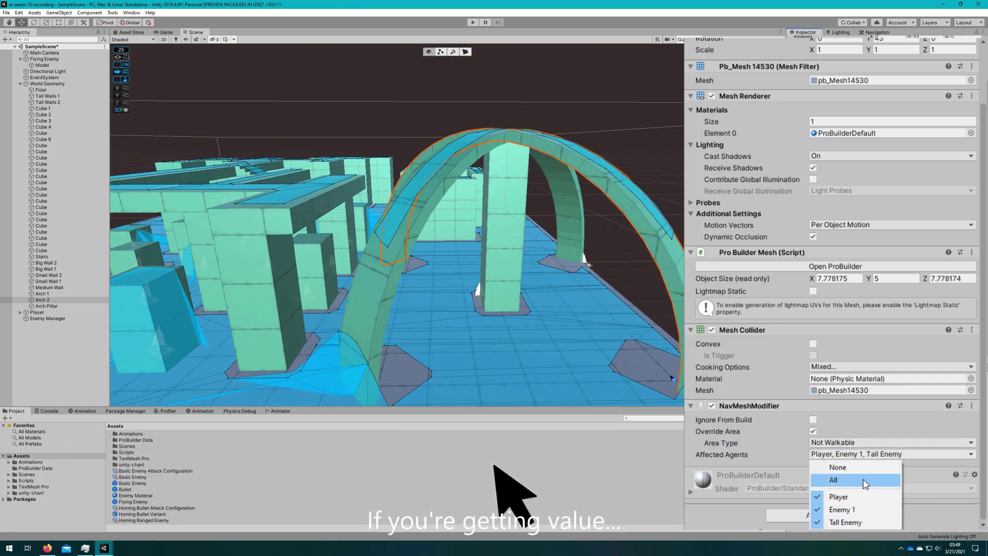
left_click(843, 480)
Rebake the Flying Enemy NavMeshSurface on World Geometry with the updated arch modifiers
left_click_drag(545, 257, 576, 217, "alt")
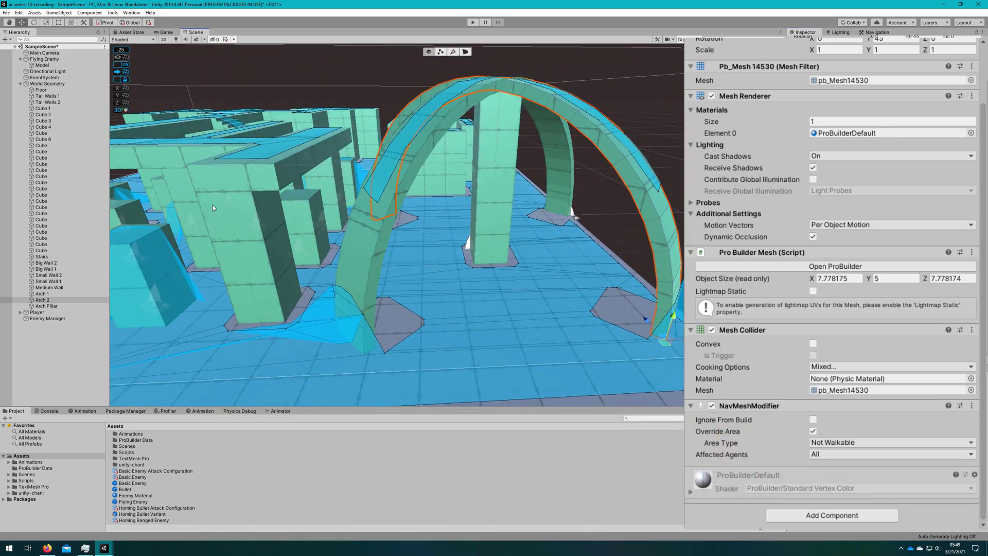
left_click(46, 84)
scroll(871, 504, "down", 3)
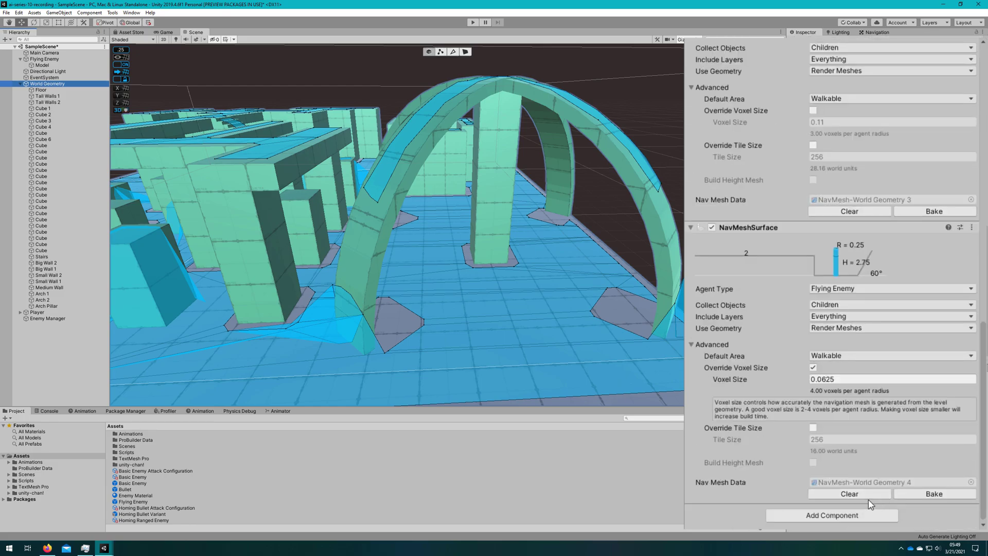
left_click(947, 495)
Select all top faces of Big Wall 2 by growing a face selection and move them down to shorten the wall
right_click_drag(547, 287, 509, 302)
left_click(488, 293)
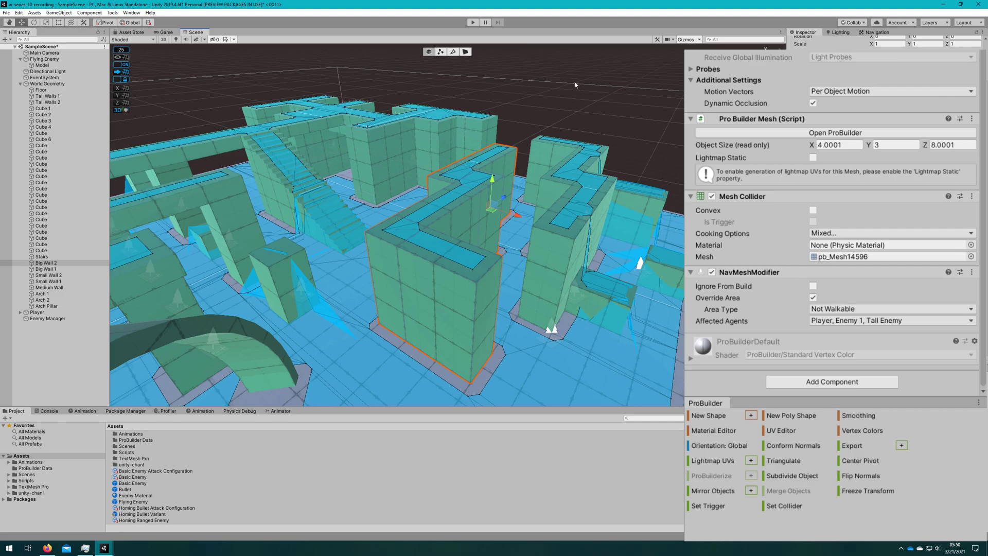
left_click(461, 52)
left_click(464, 178)
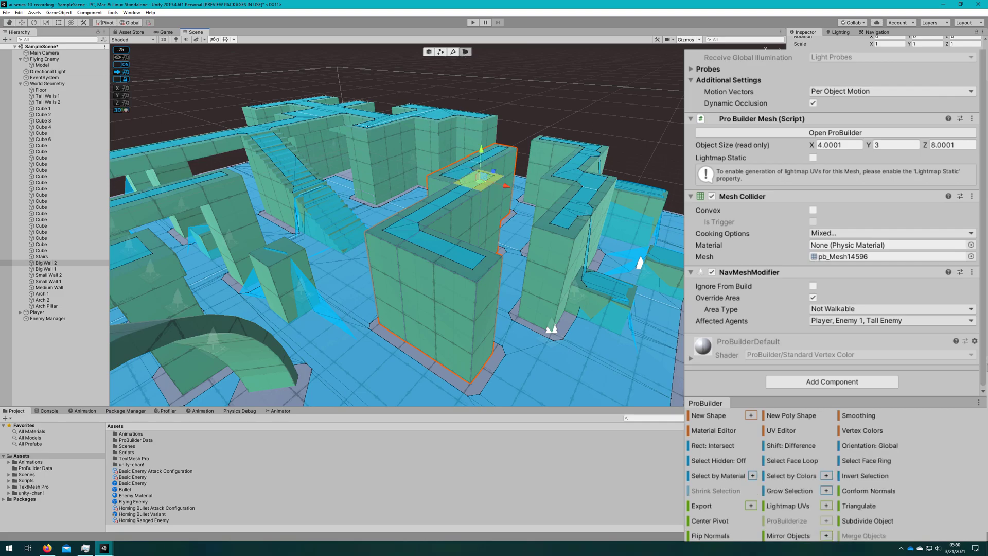
left_click(789, 491)
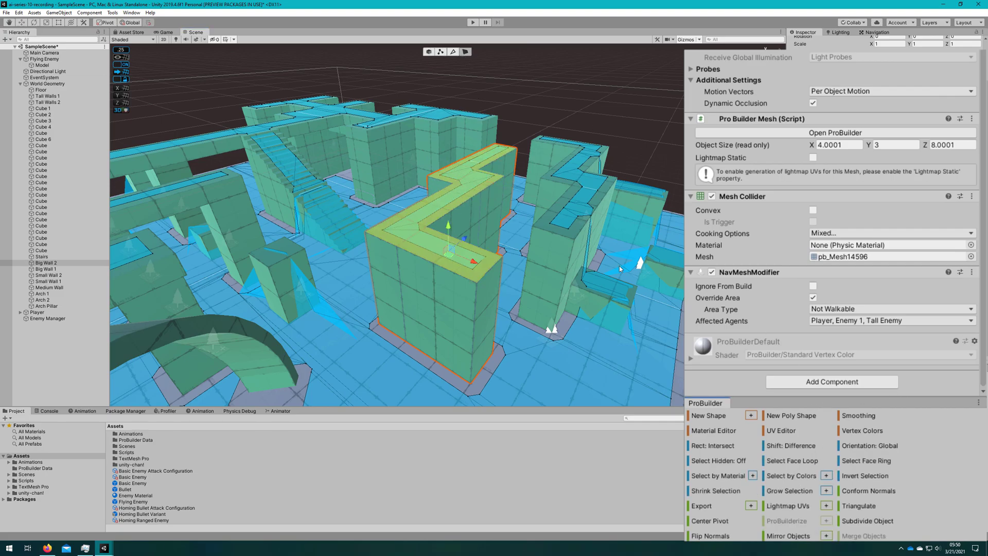
left_click_drag(448, 226, 446, 262)
Grow a face selection over Big Wall 1's whole top and move it down to shorten the wall
left_click(563, 234)
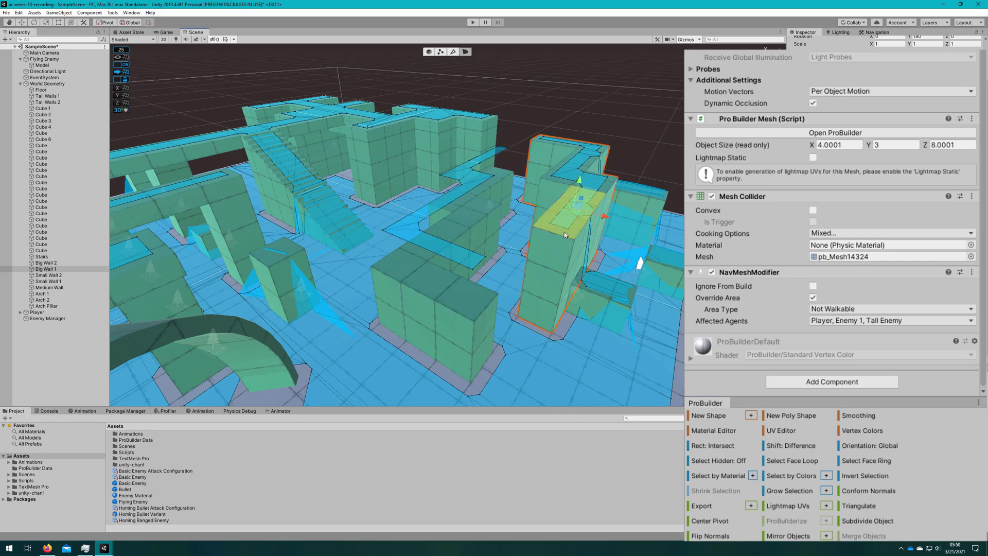
left_click(787, 490)
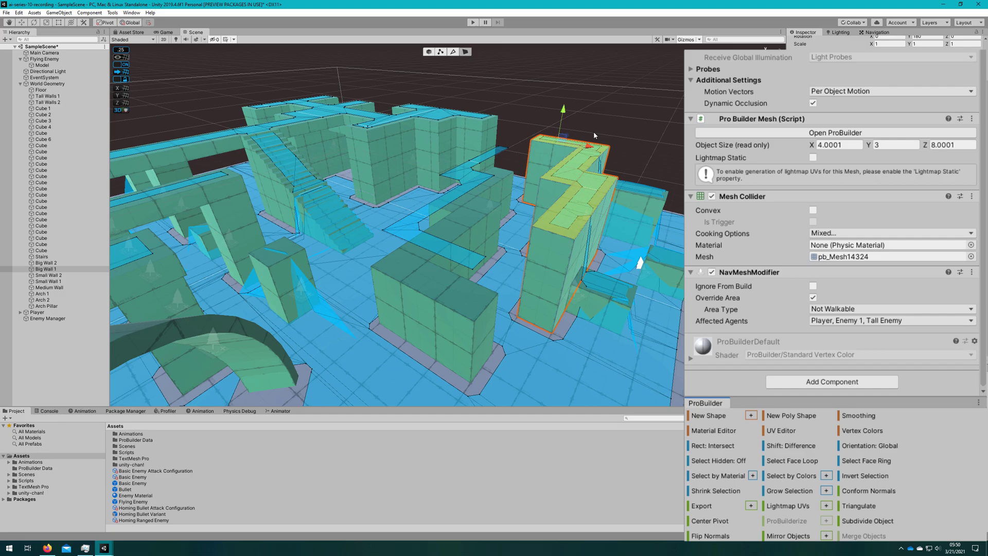
left_click_drag(565, 113, 562, 136)
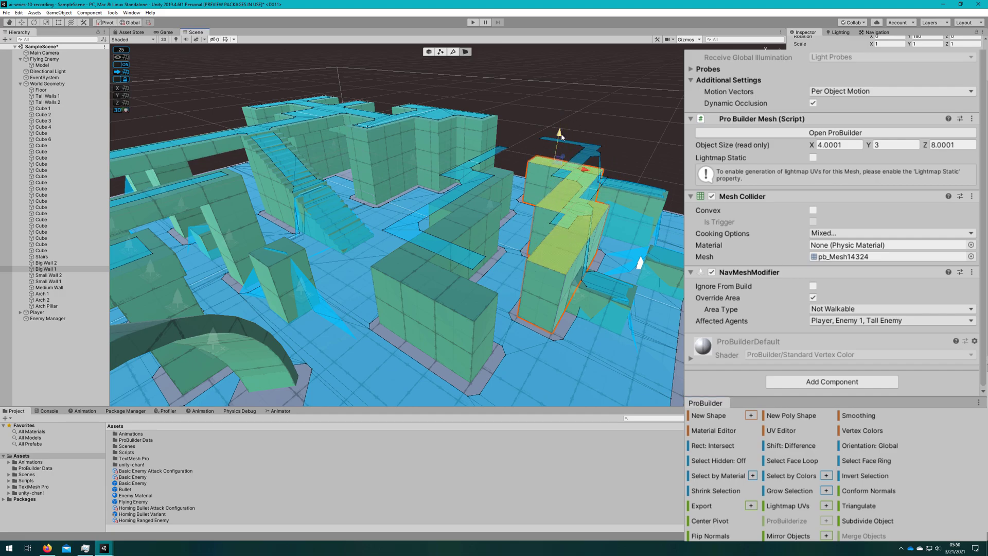
Rebake the Flying Enemy NavMesh for the shortened walls and enable the other three NavMeshSurface components on World Geometry
left_click(44, 84)
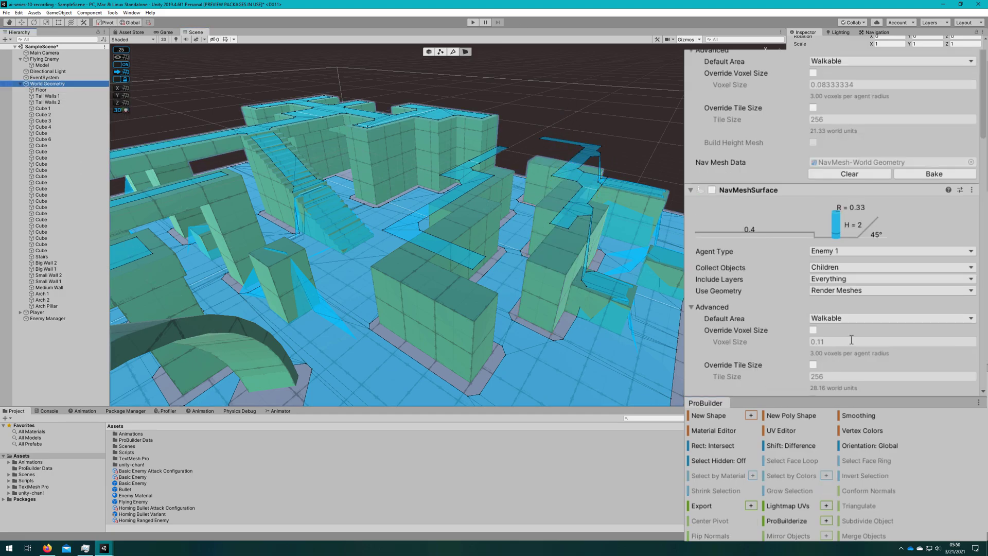
scroll(848, 342, "down", 10)
left_click(939, 362)
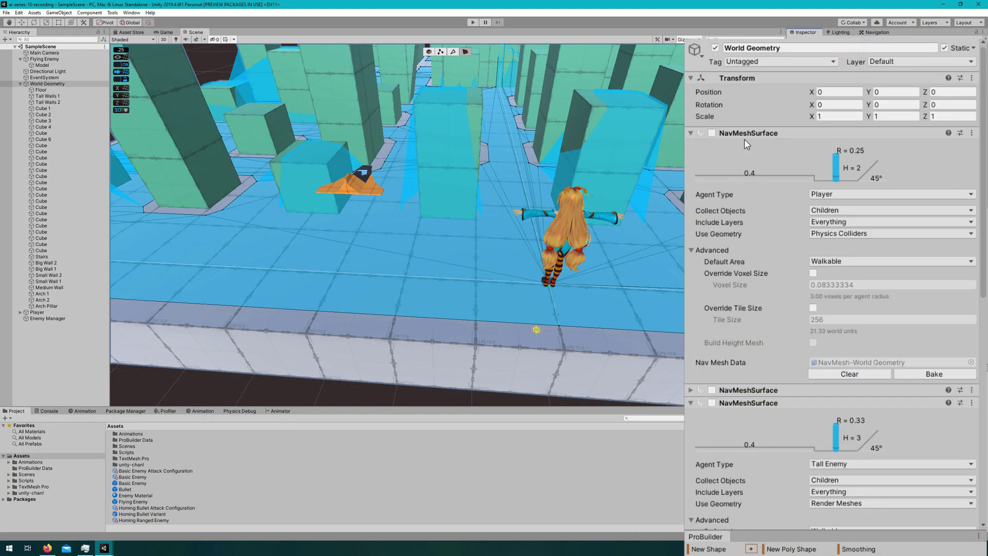
left_click(744, 135)
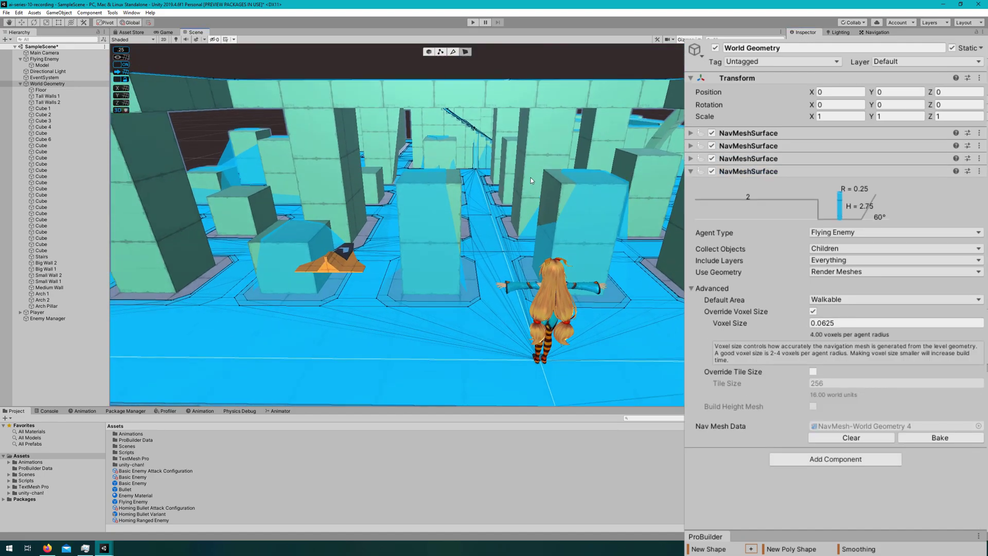
Add the Enemy script to the Flying Enemy object
left_click(51, 59)
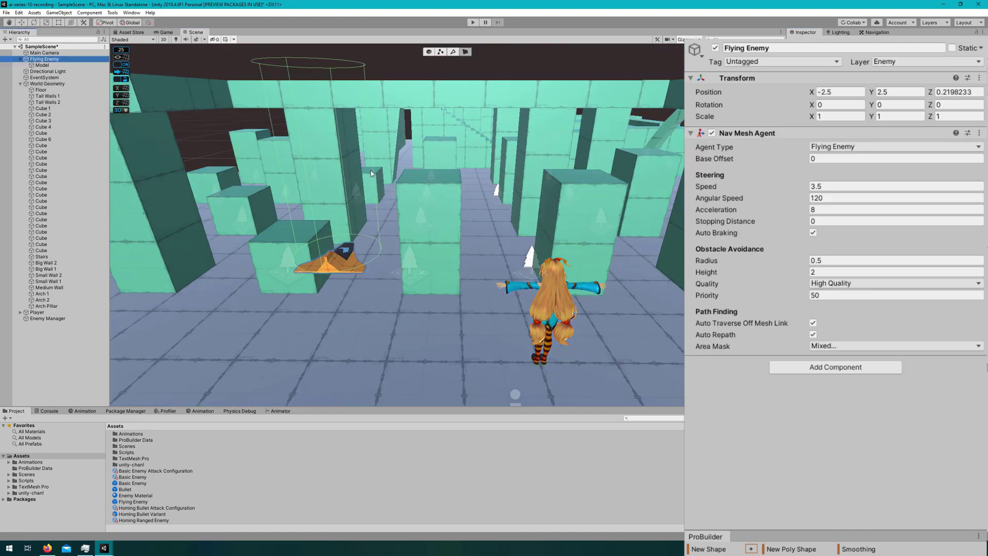
left_click(835, 366)
type("ene")
key("Return")
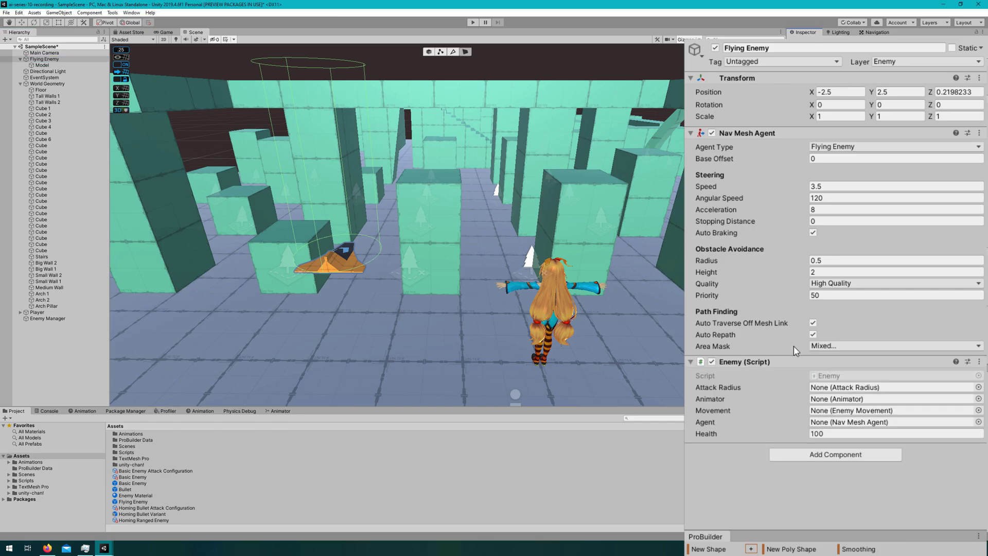
Create a trigger Sphere Collider child named Attack Radius under Flying Enemy, without a Mesh Renderer or Mesh Filter
right_click(55, 61)
mouse_move(93, 141)
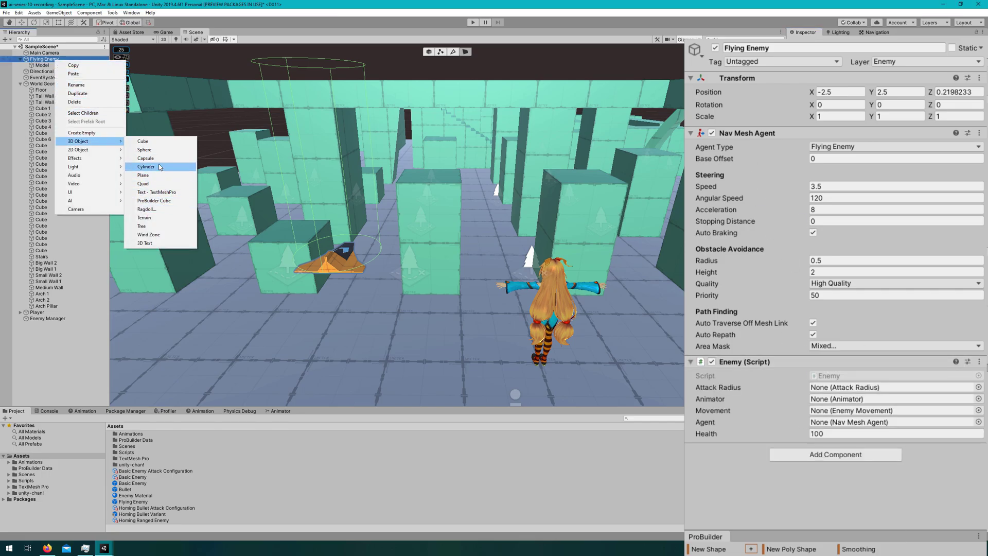
left_click(149, 150)
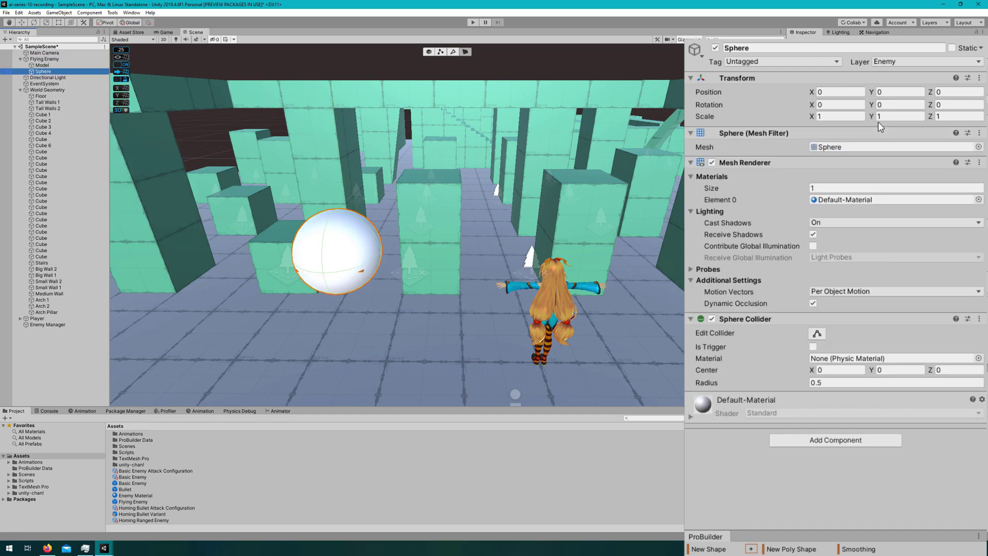
right_click(761, 162)
left_click(782, 188)
right_click(771, 133)
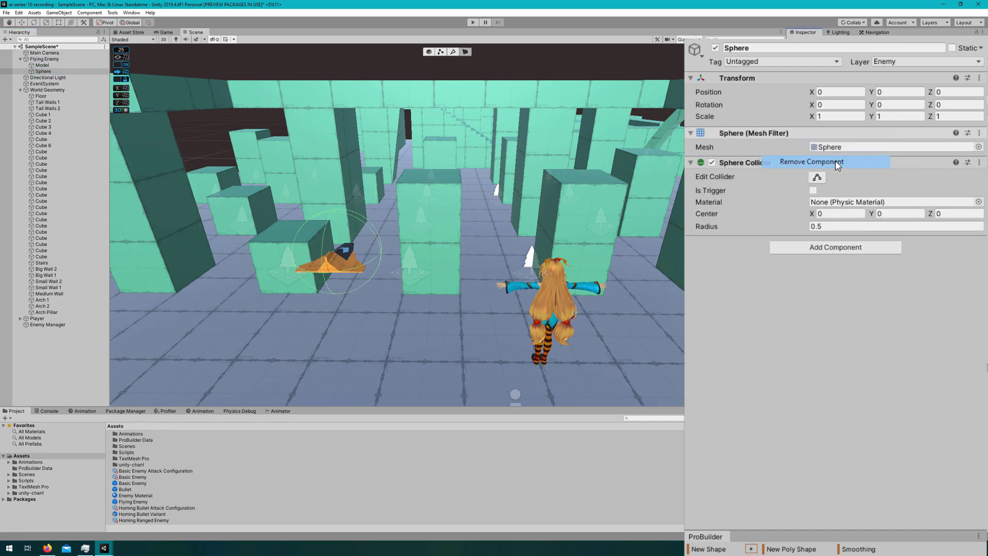
left_click(836, 162)
left_click(766, 48)
type("Attack Radius")
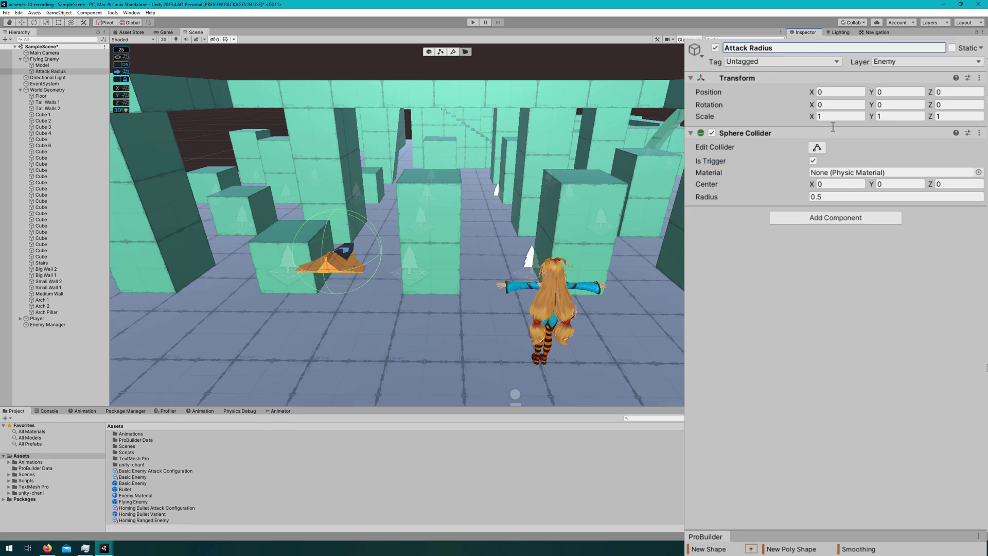
Add the Ranged Attack Radius script to Attack Radius and assign its Sphere Collider and the Flying Enemy agent
left_click(823, 219)
type("ranged")
key("Return")
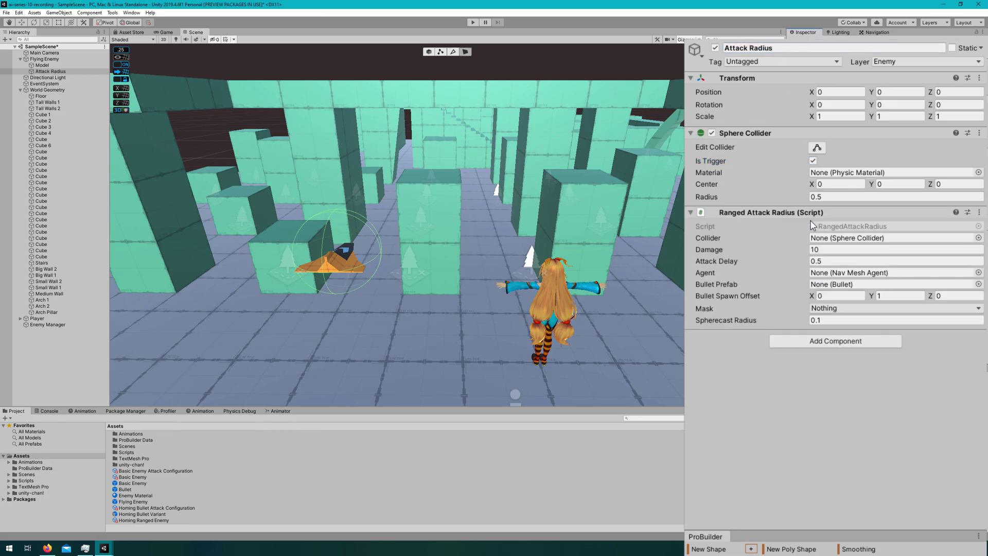
left_click_drag(744, 133, 875, 238)
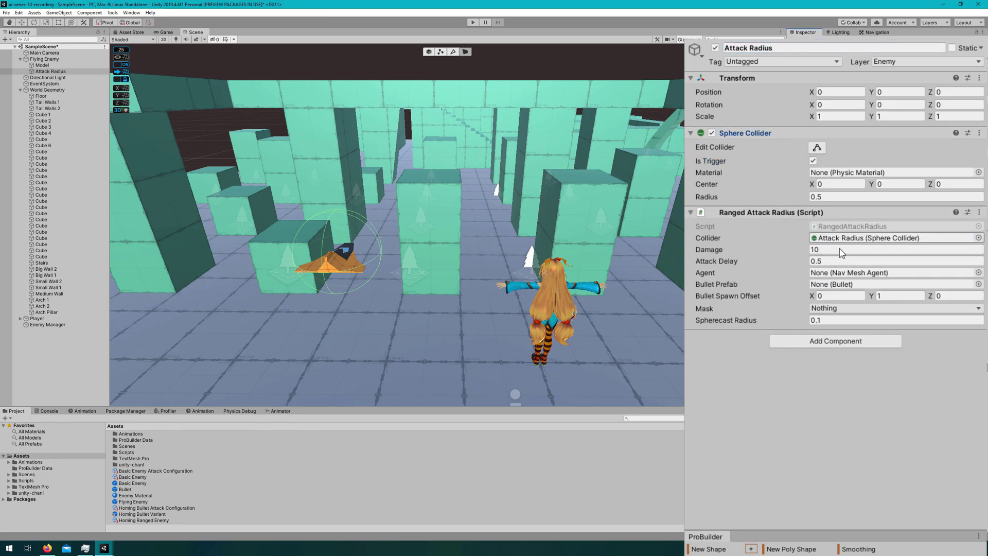
left_click_drag(44, 58, 881, 273)
left_click(895, 307)
key("Escape")
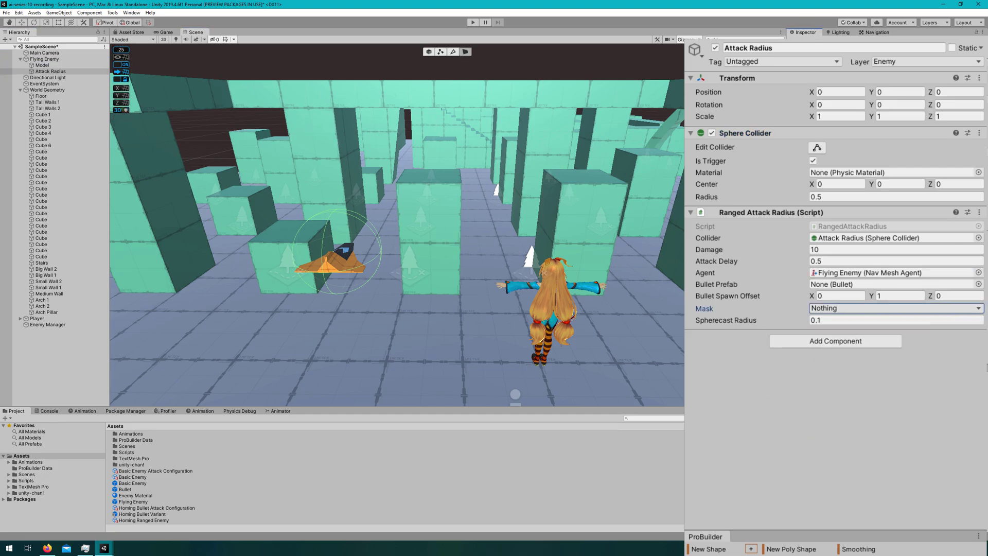
Set the Attack Radius sphere collider's radius to 4 and assign Attack Radius to the Enemy script on Flying Enemy
left_click(844, 196)
type("7")
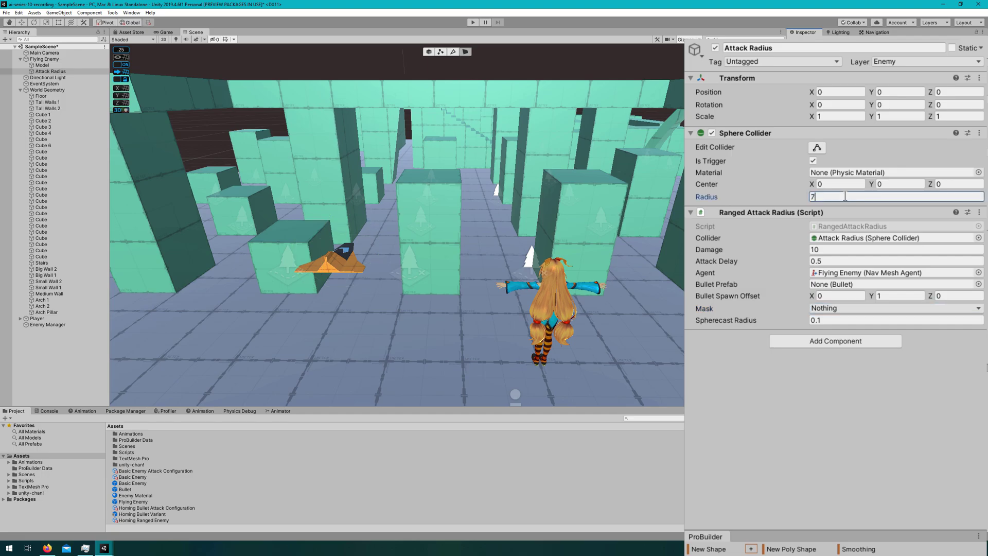
key("Return")
key("f")
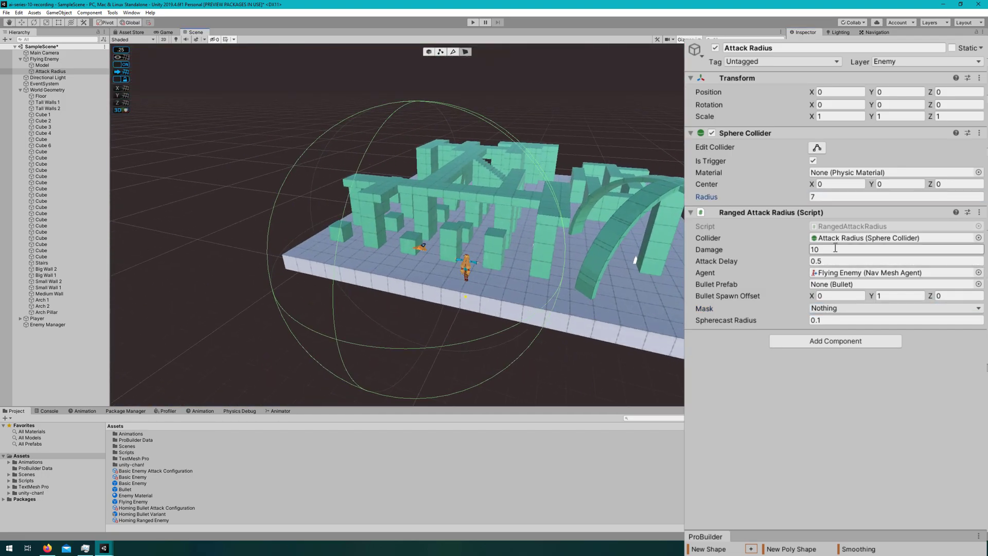
key("ctrl+z")
key("f")
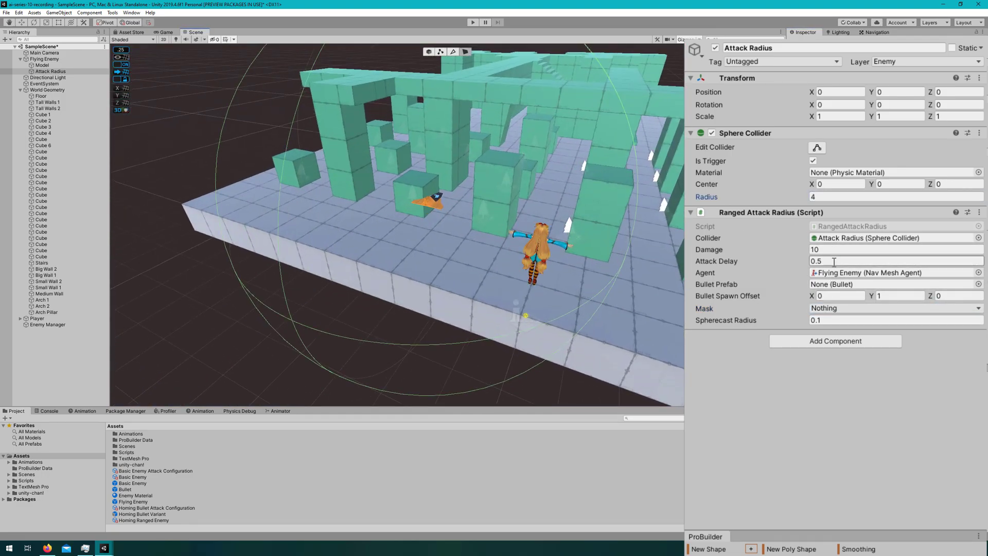
left_click(44, 60)
left_click_drag(51, 71, 854, 388)
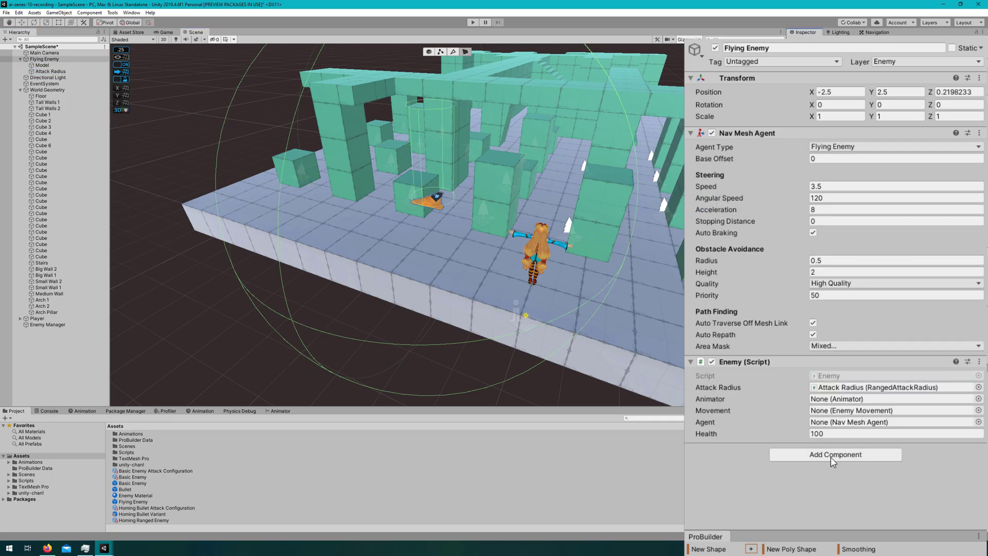
Add an Animator component to the Flying Enemy's Model and assign it as the Enemy script's Animator
left_click(39, 65)
right_click(775, 472)
left_click(776, 505)
scroll(747, 471, "down", 3)
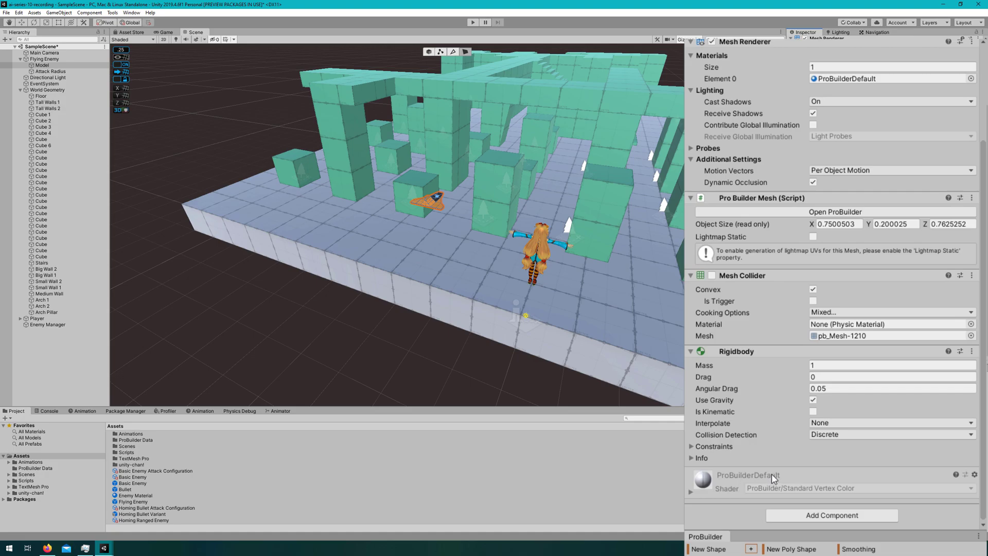
left_click(813, 516)
type("an")
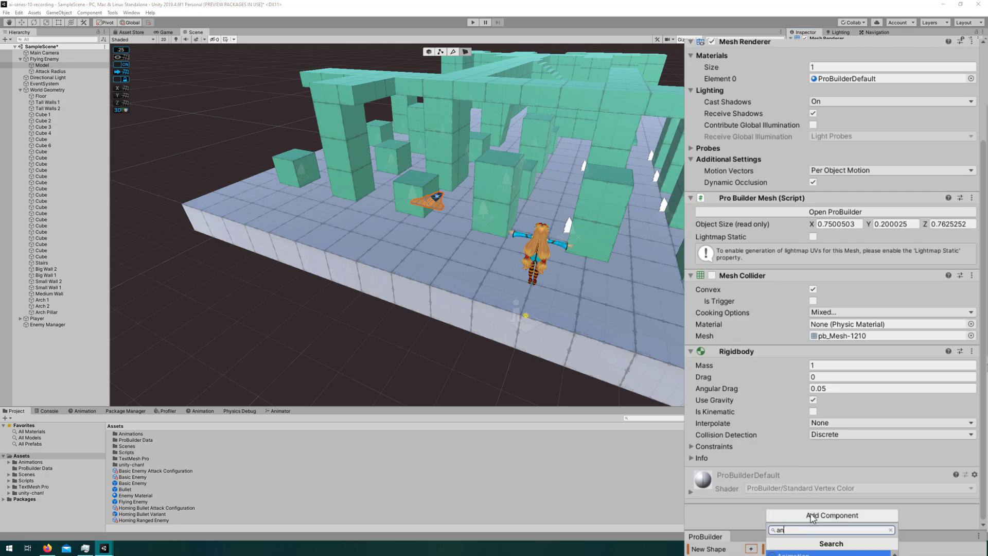
type("imator")
key("Return")
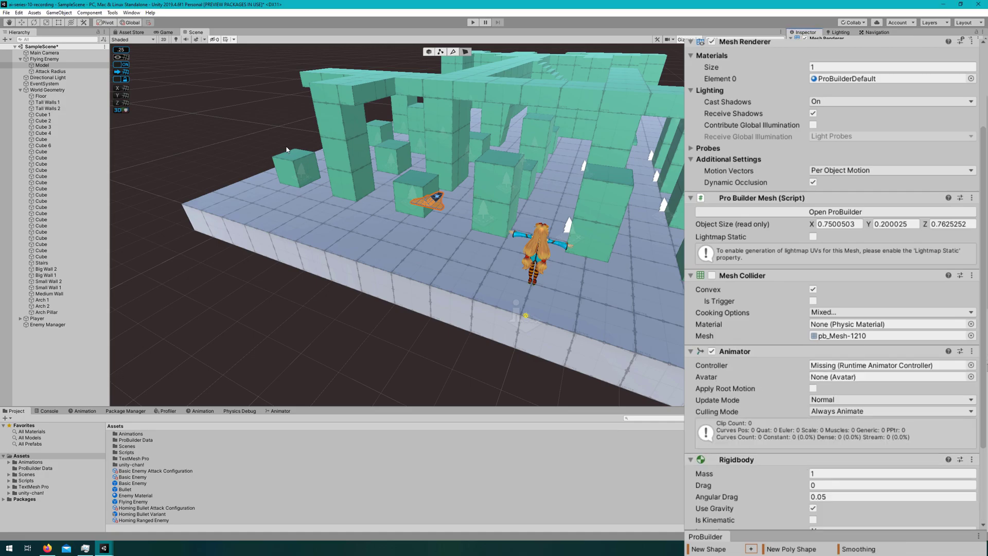
left_click(58, 60)
left_click_drag(51, 65, 862, 403)
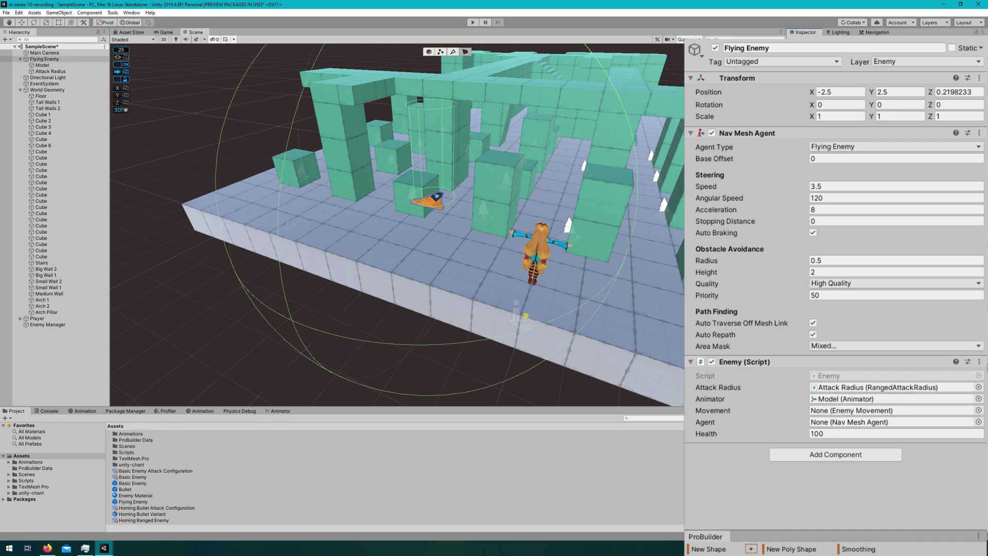
Add the Enemy Movement script to Flying Enemy and set the Agent Link Mover's method to Normal Speed
left_click(835, 454)
type("enemy mov")
key("Return")
left_click(864, 417)
left_click(869, 445)
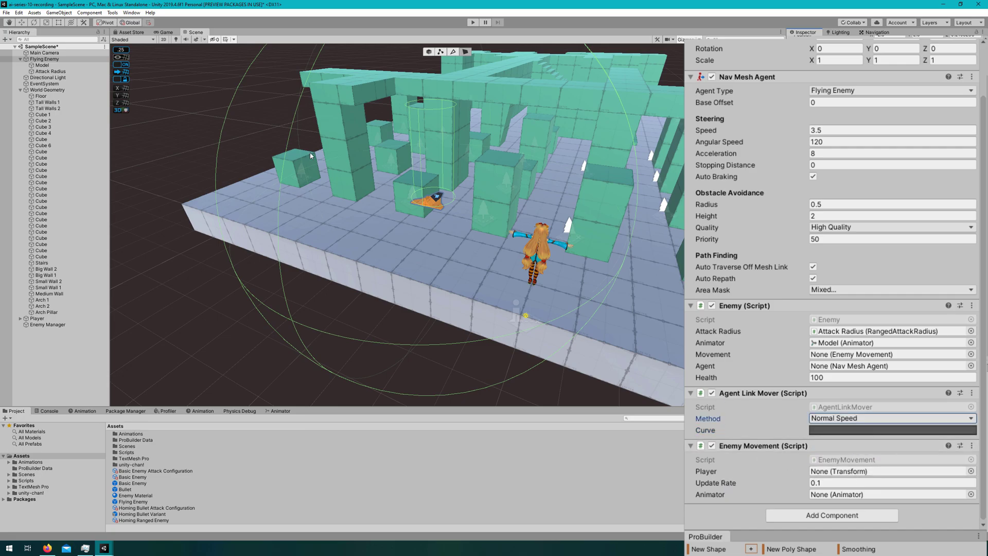
Assign Flying Enemy's Enemy Movement and Nav Mesh Agent to its Enemy script, and Model as the Enemy Movement's Animator
scroll(773, 310, "up", 3)
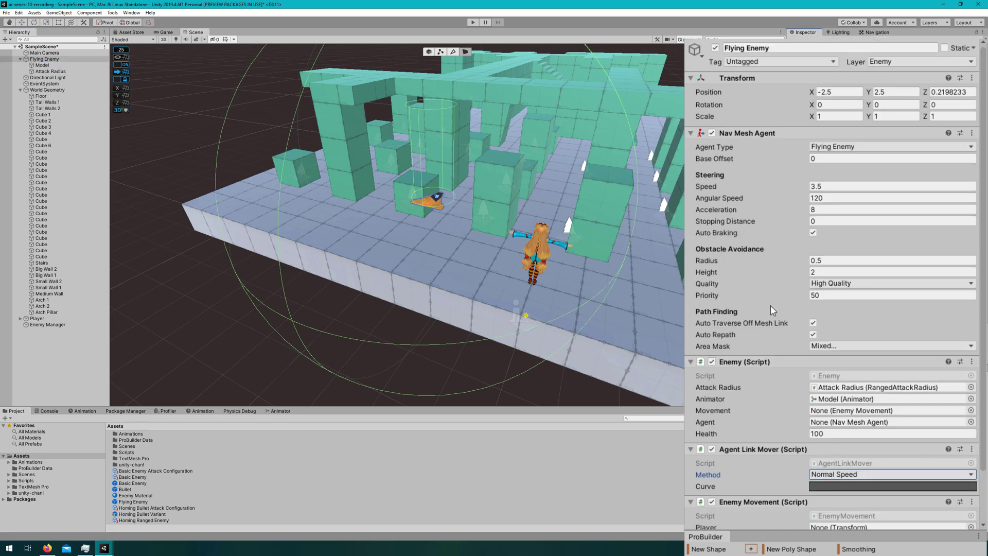
scroll(950, 441, "down", 3)
left_click_drag(766, 446, 849, 354)
left_click_drag(746, 82, 849, 367)
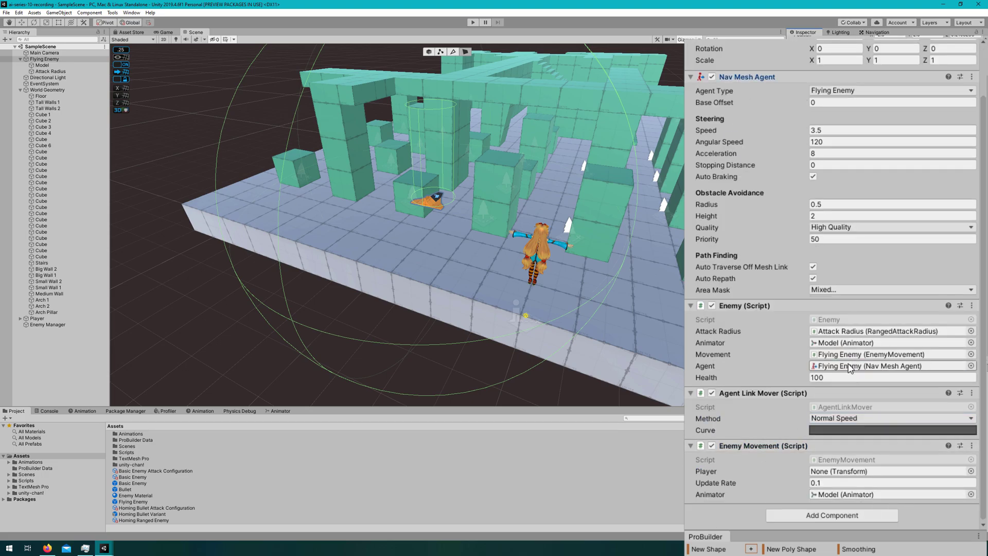
Save Flying Enemy as a prefab in Assets and create an Enemy Configuration asset named Flying Enemy that references it
scroll(192, 484, "down", 2)
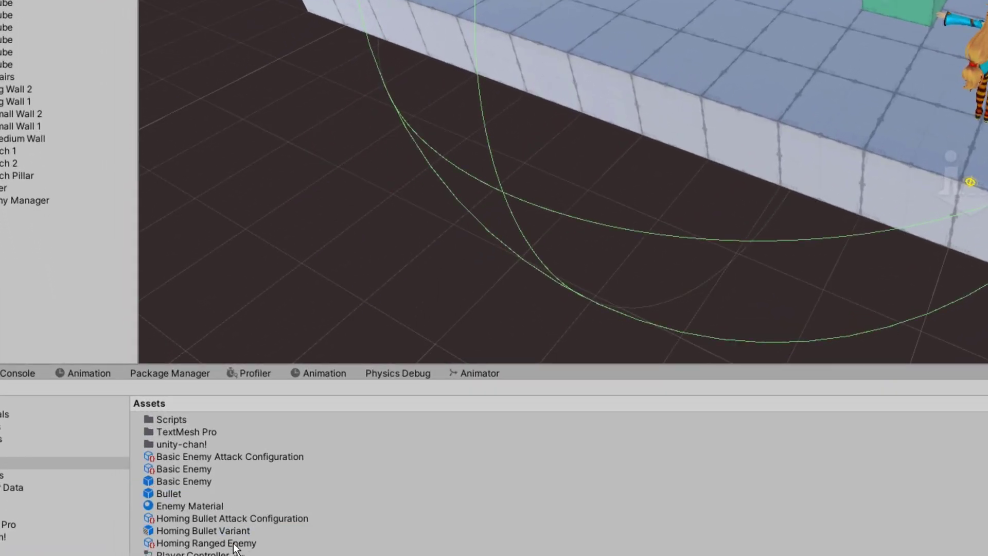
left_click_drag(234, 547, 232, 552)
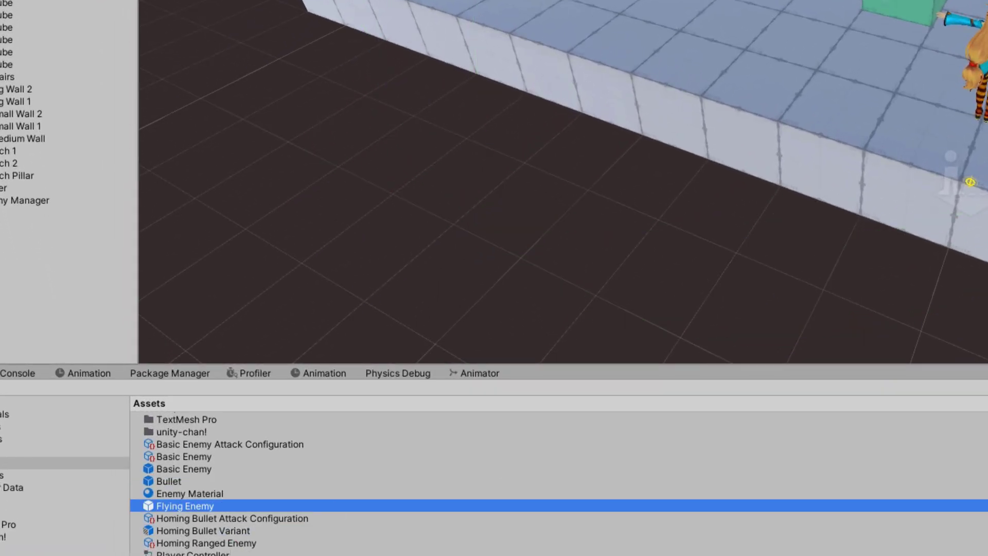
right_click(227, 546)
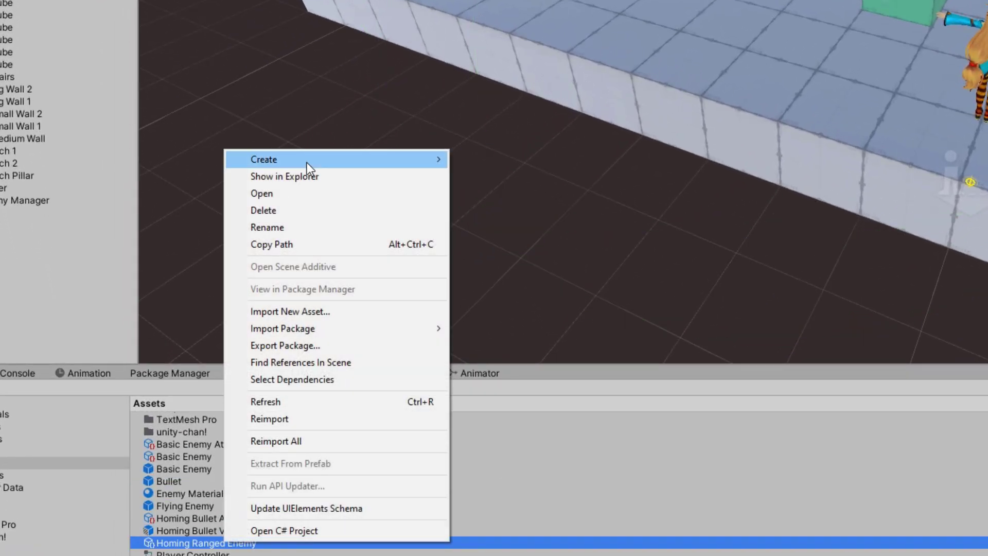
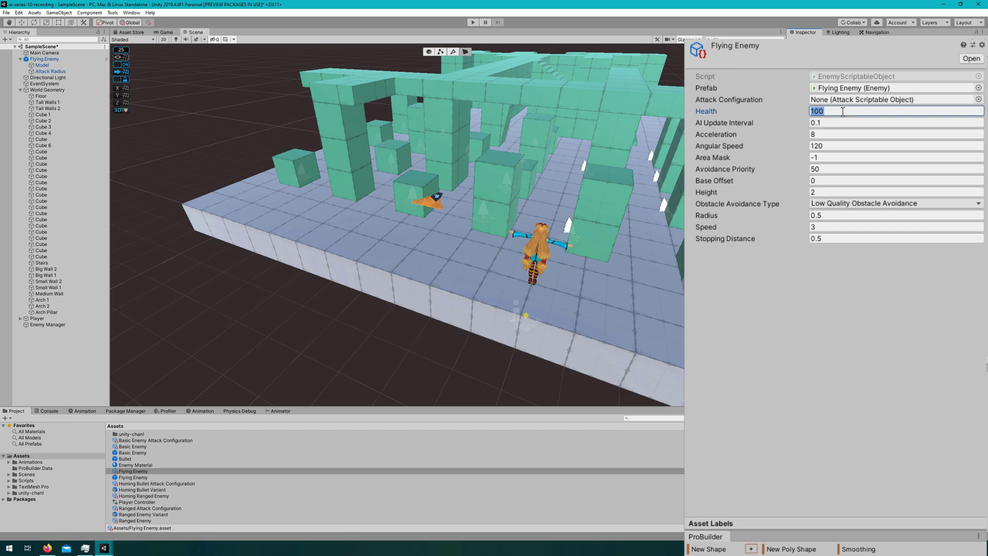
Set the Flying Enemy configuration's health to 50, acceleration to 12 and base offset to 2
type("50")
key("Tab")
key("Tab")
type("12")
key("Tab")
key("Tab")
key("Tab")
key("Tab")
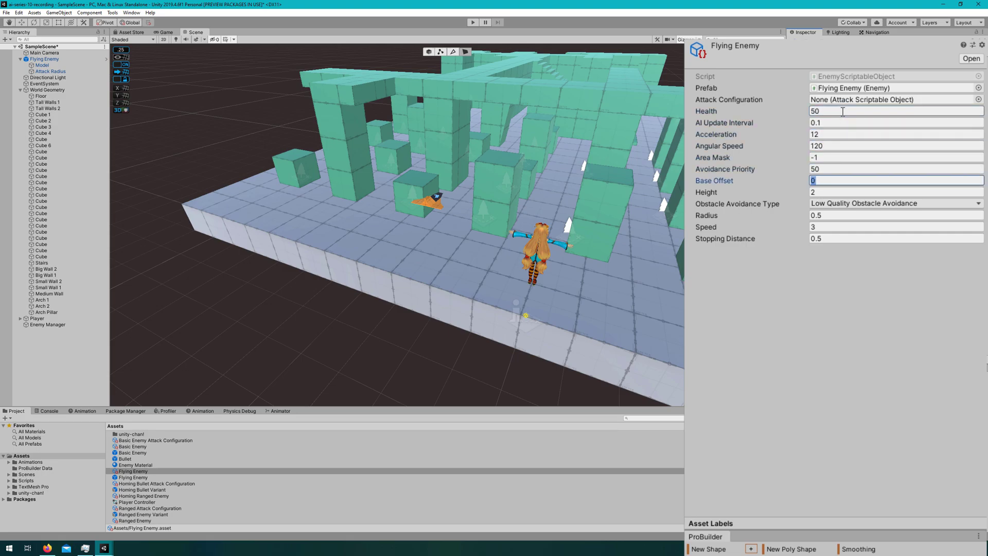
type("2")
key("Tab")
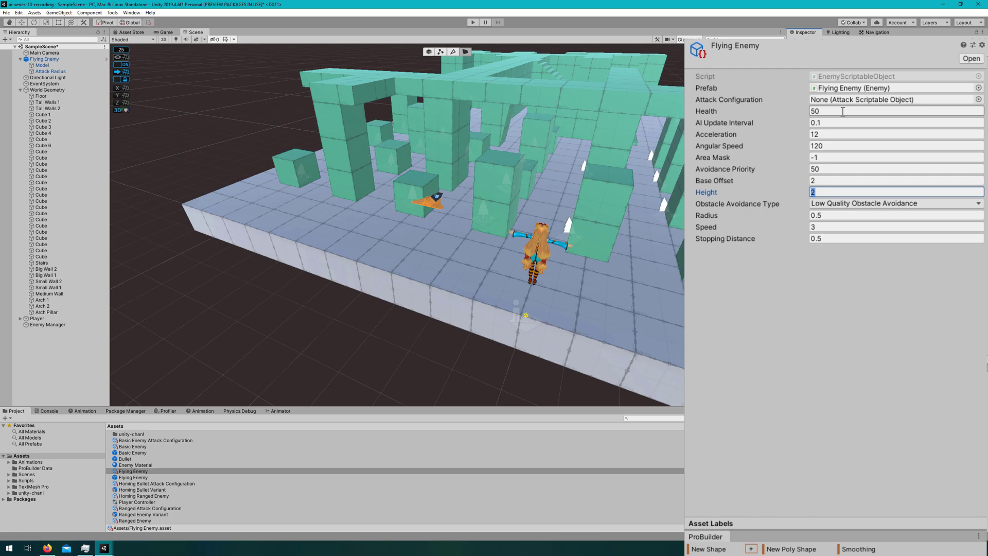
Set the Flying Enemy configuration to height 2.75, No Obstacle Avoidance, radius 0.25, speed 2 and stopping distance 1
type("2.75")
key("Tab")
key("space")
left_click(866, 217)
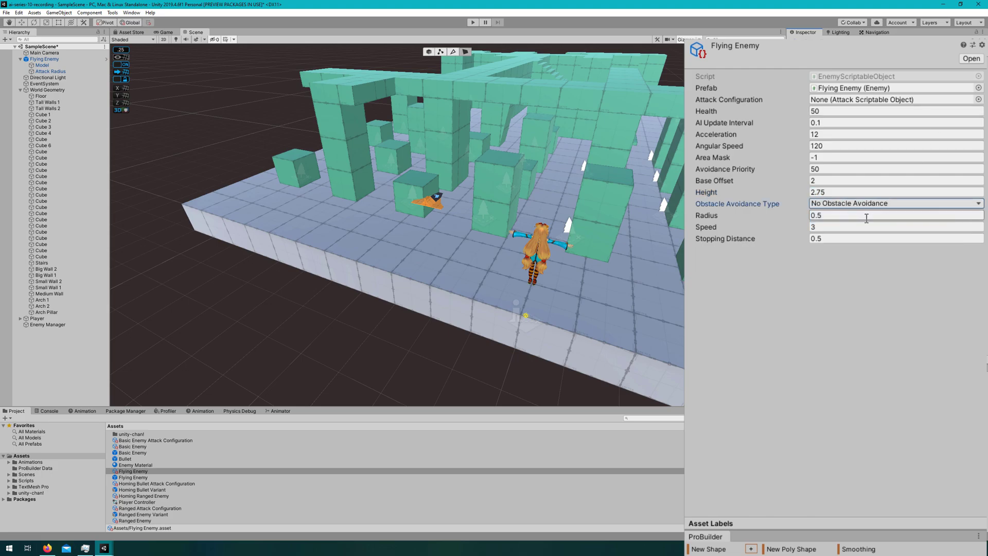
key("Tab")
type("0.25")
key("Tab")
type("4")
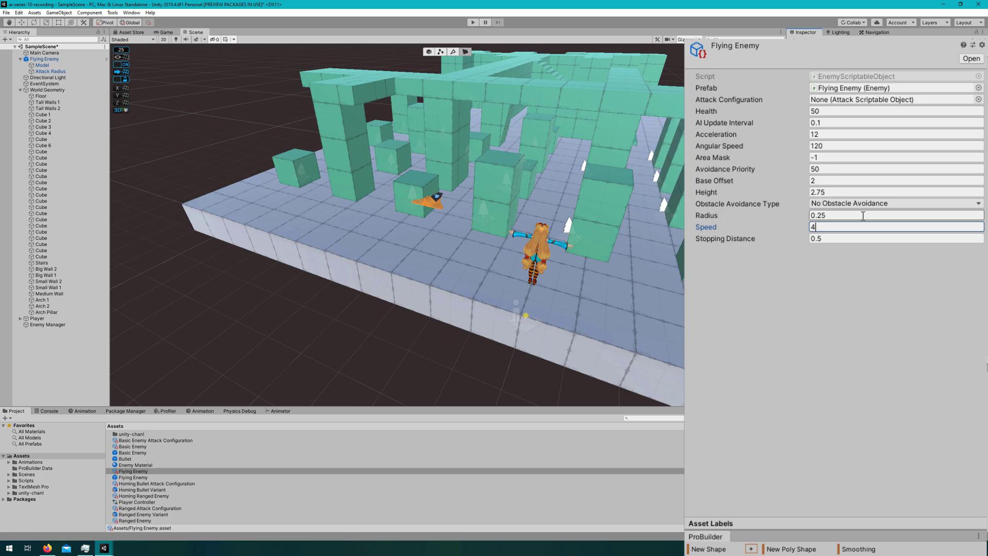
key("Tab")
type("1")
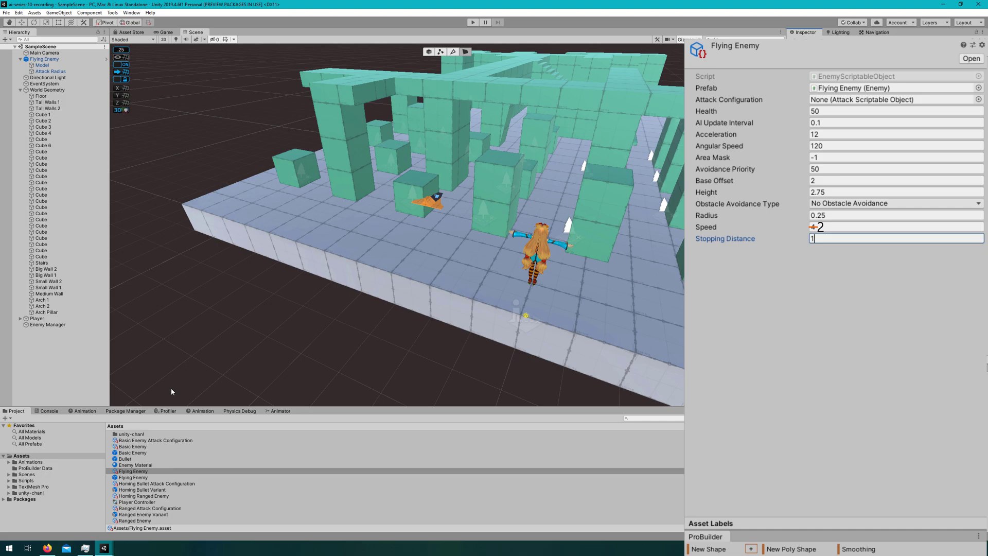
left_click(841, 226)
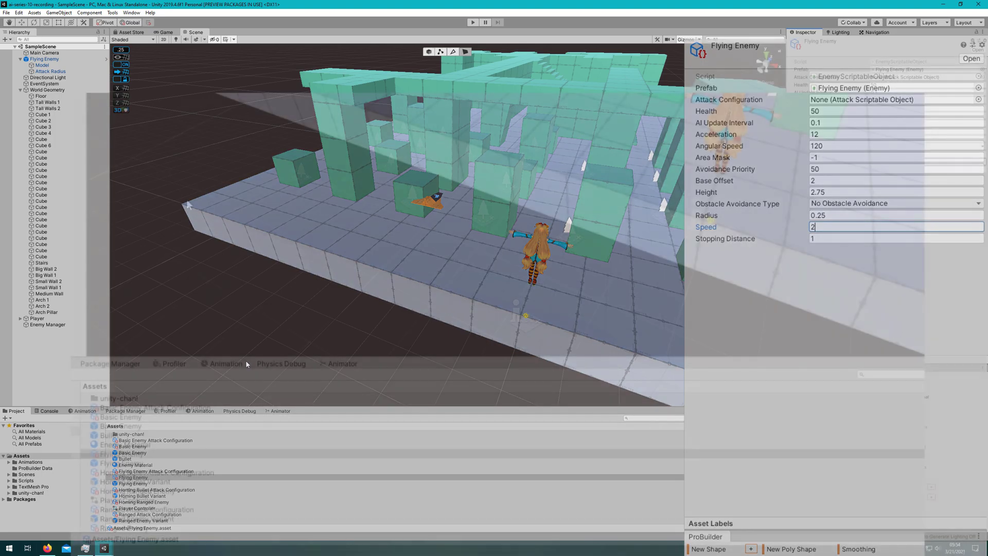
Create an Attack Configuration asset named Flying Enemy Attack Configuration in Assets
right_click(149, 483)
mouse_move(248, 176)
mouse_move(508, 104)
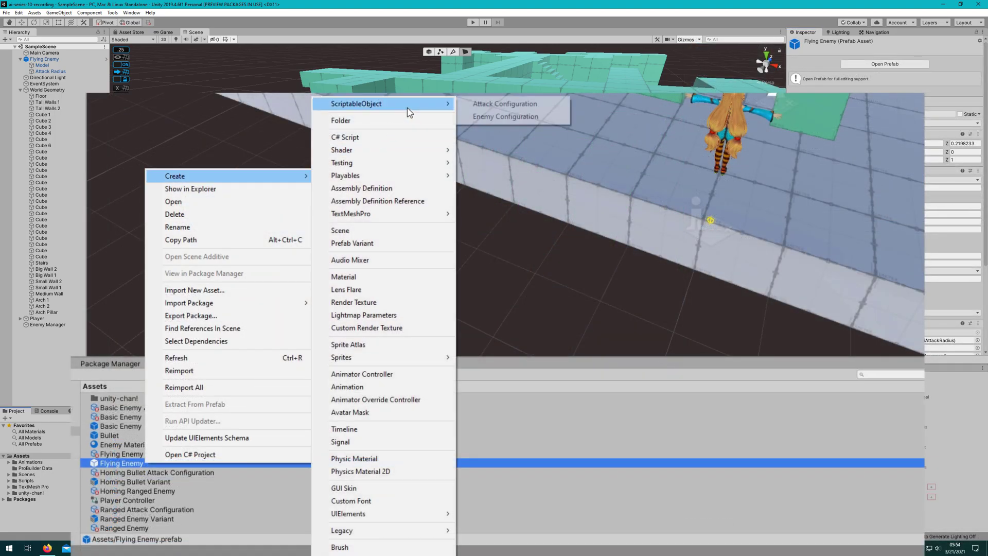
left_click(540, 103)
type("Flying Enemy Attack Configuration")
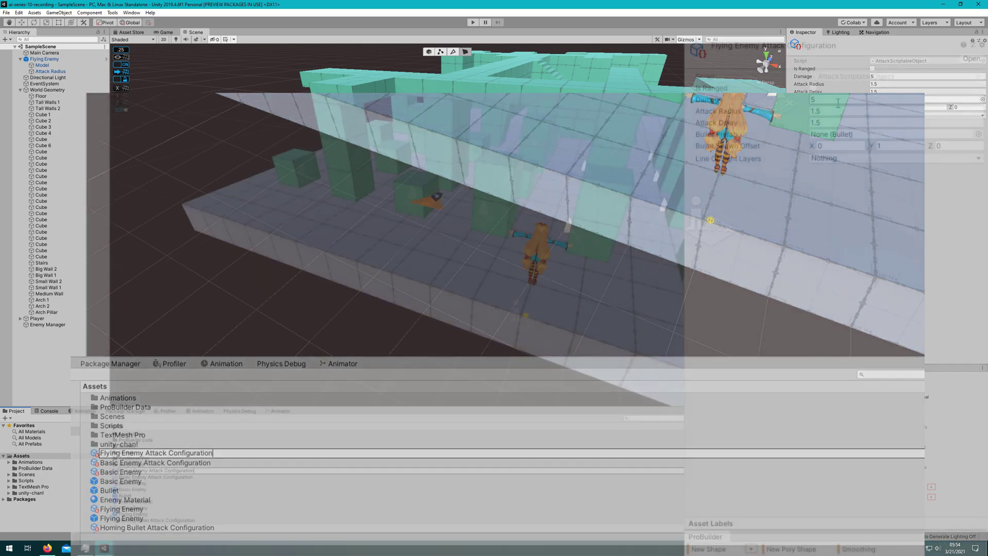
Set the Flying Enemy Attack Configuration's damage to 2, attack radius to 4 and attack delay to 0.1
left_click(890, 78)
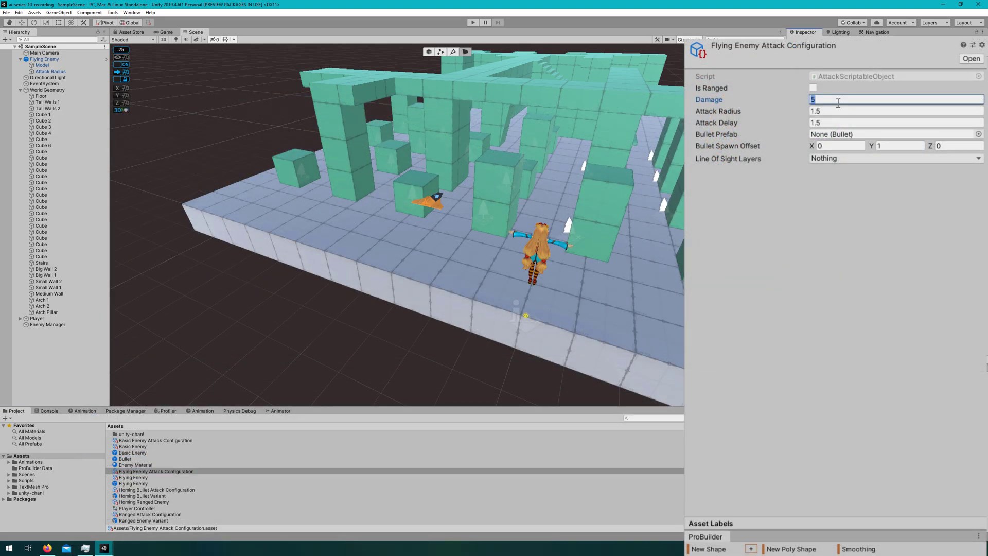
type("2")
left_click(837, 110)
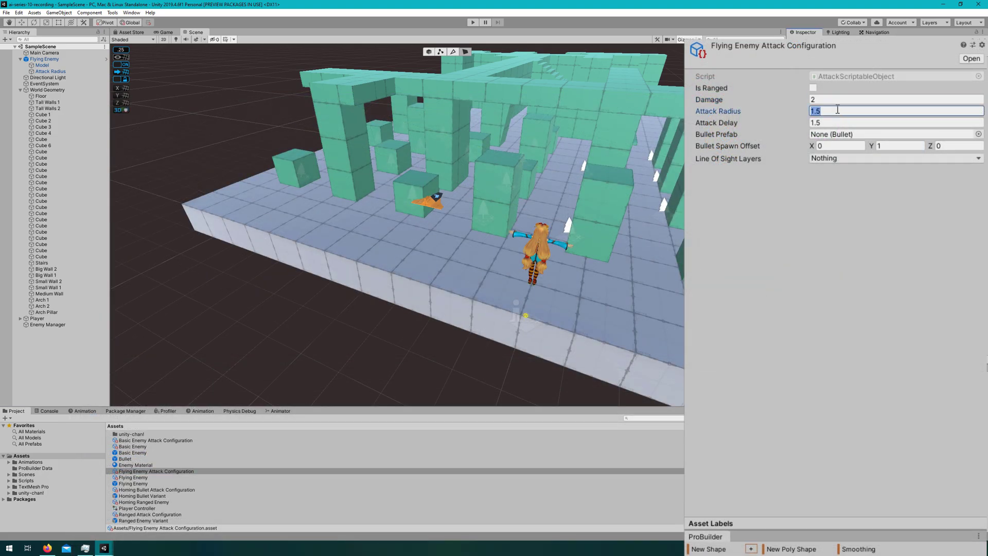
type("4")
key("Tab")
type("0")
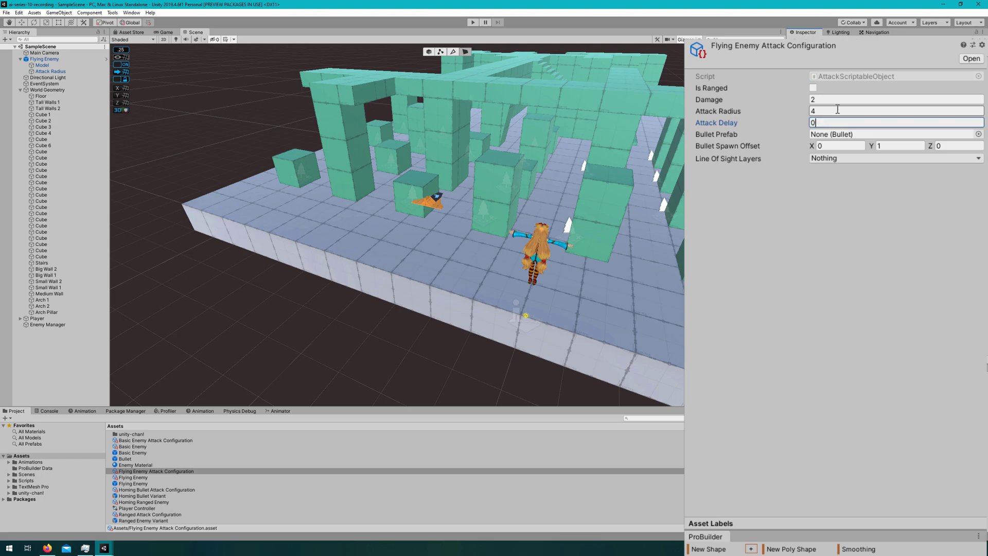
key("Tab")
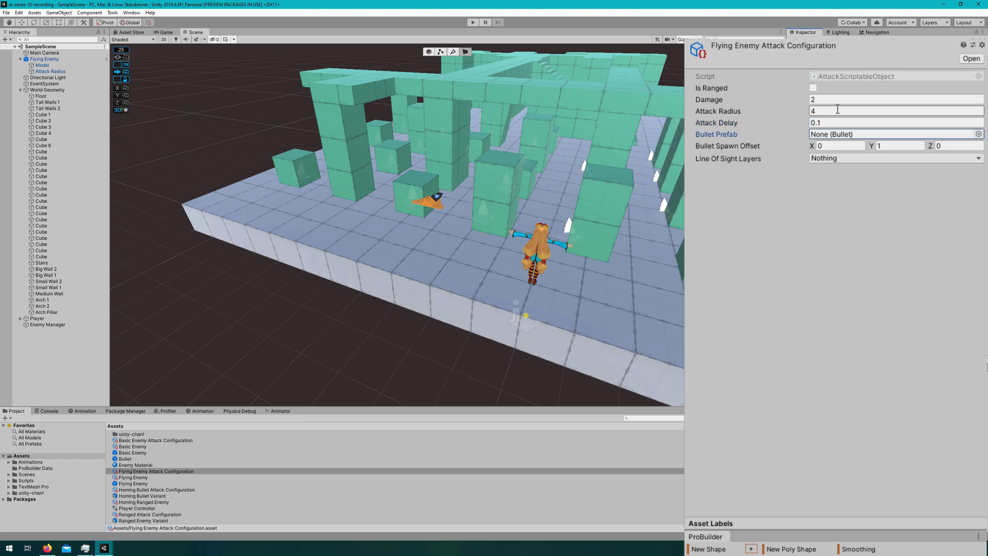
Assign Homing Bullet Variant as the attack configuration's bullet prefab and set the bullet spawn offset's Y to 2
left_click_drag(143, 496, 838, 136)
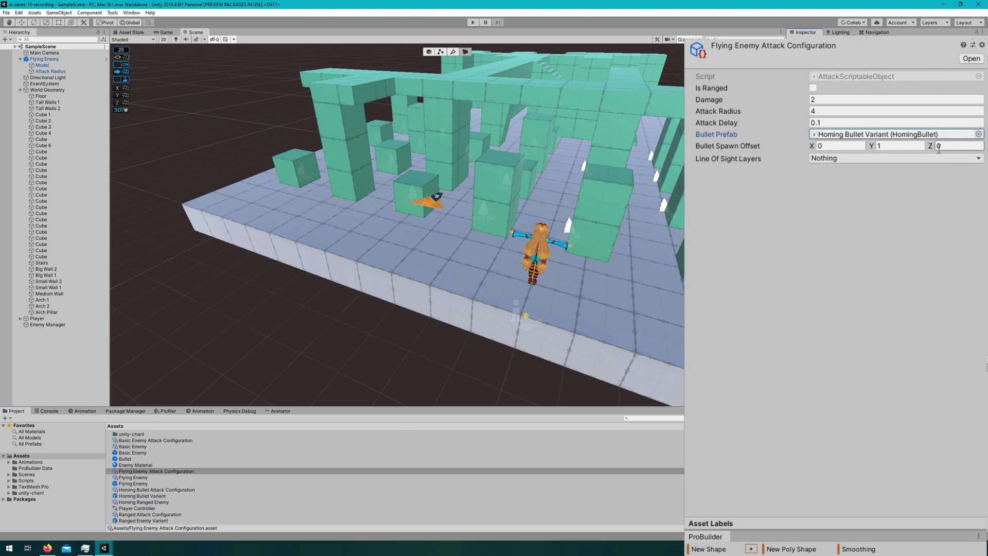
left_click(908, 145)
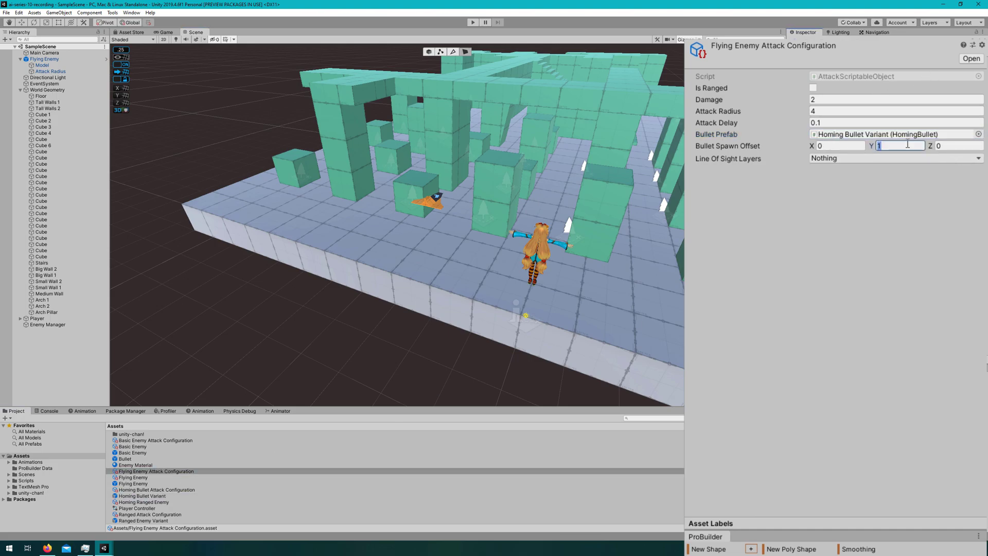
type("2")
Set the attack configuration's line of sight layers to Player and Default only
left_click(908, 158)
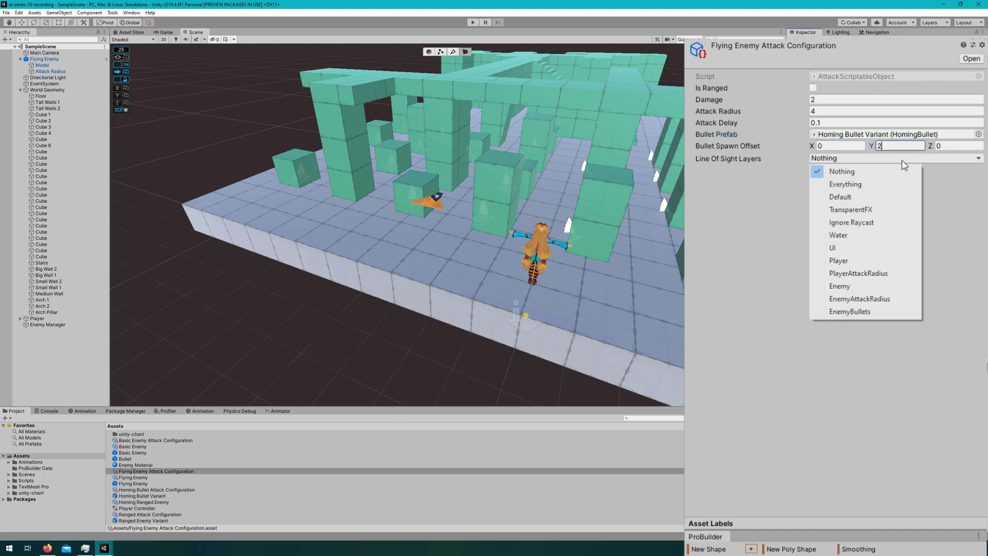
left_click(865, 286)
left_click(844, 159)
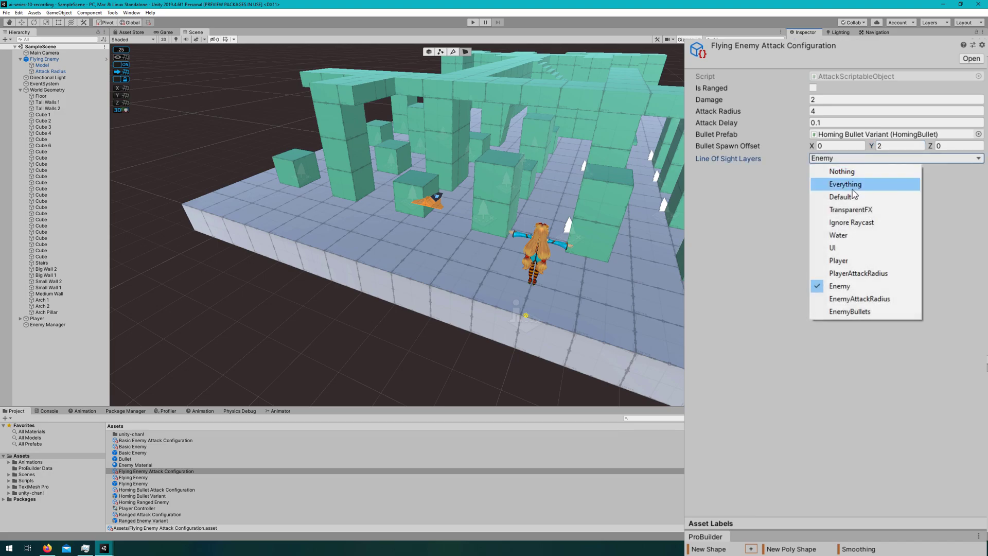
left_click(849, 289)
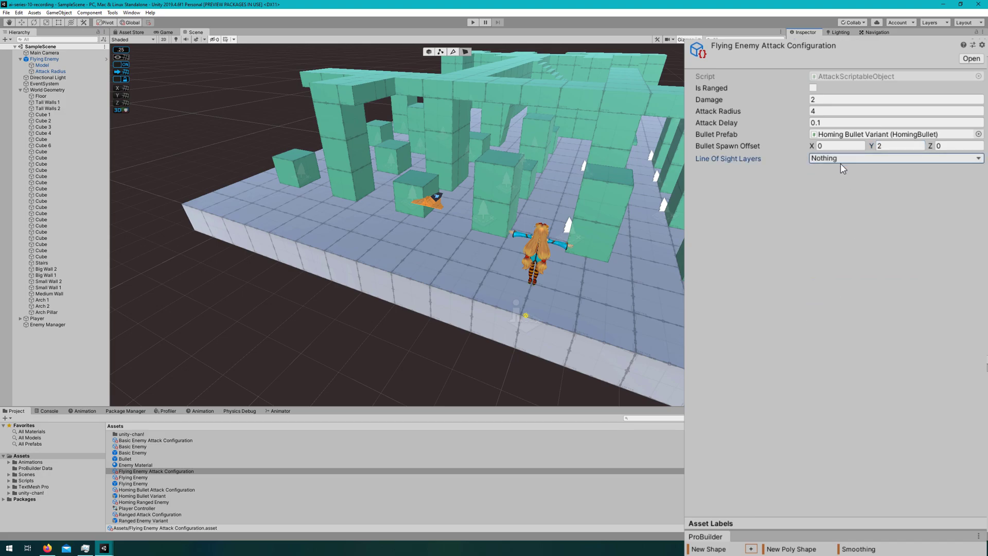
left_click(870, 158)
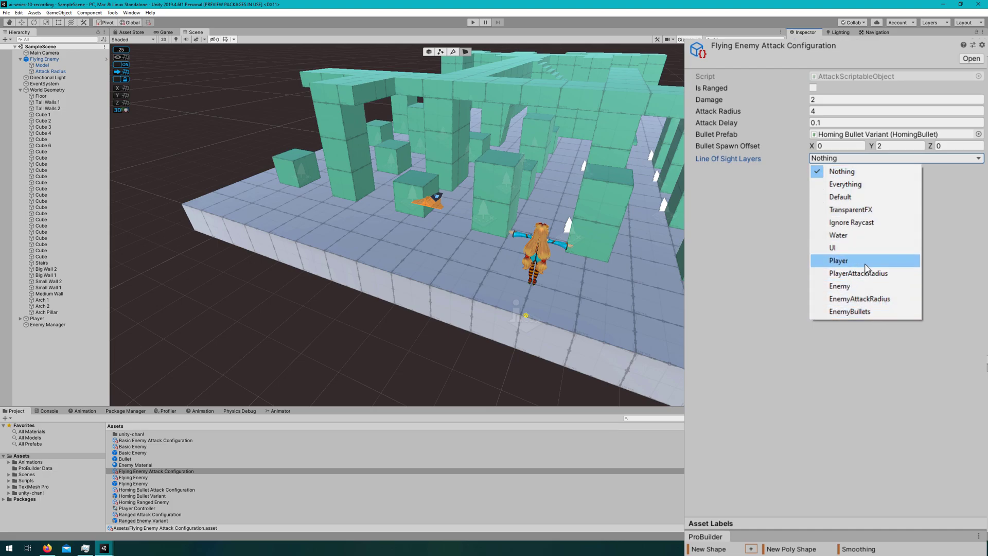
left_click(843, 260)
left_click(853, 159)
left_click(863, 200)
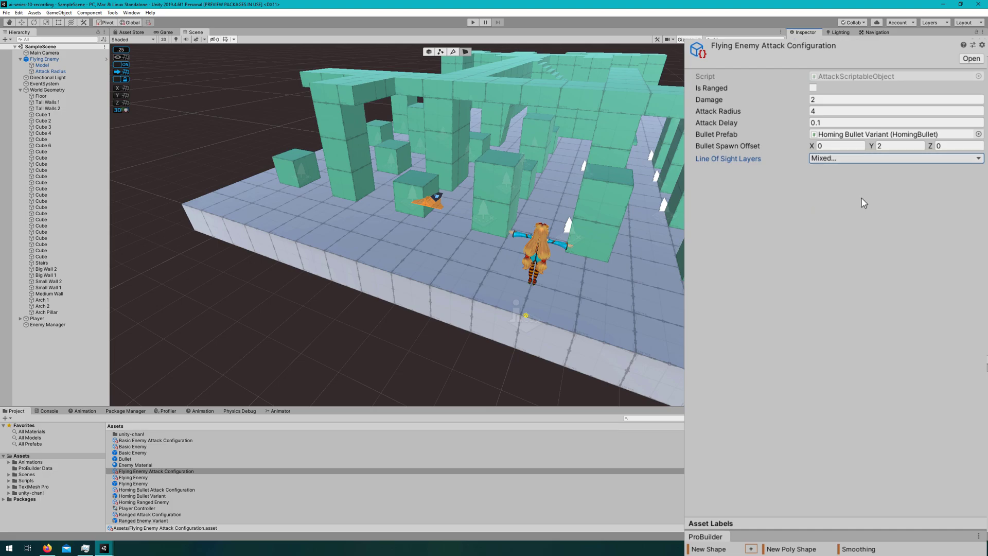
Make the attack configuration ranged with a bullet spawn offset Y of -0.5, and assign it to the Flying Enemy configuration asset
left_click(813, 88)
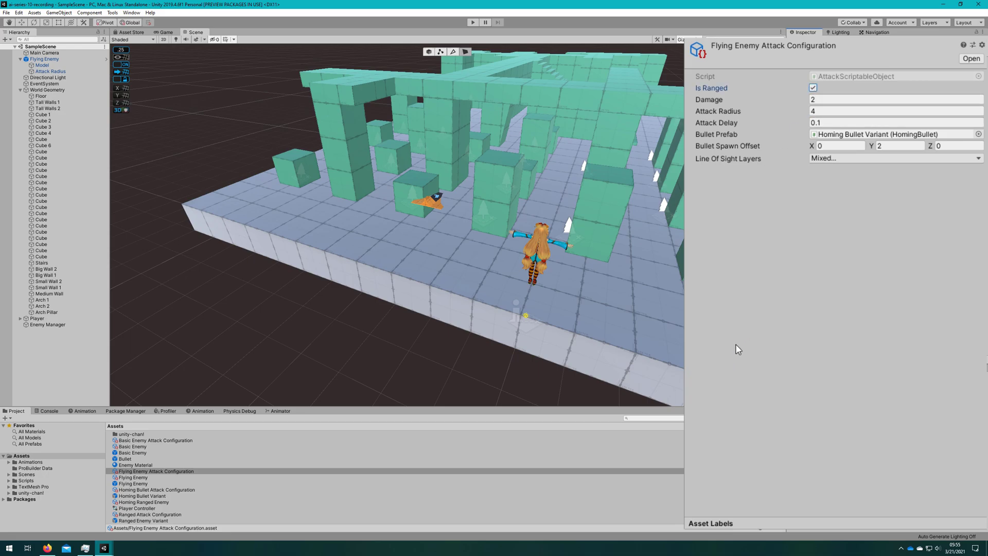
left_click(916, 146)
type("-0.5")
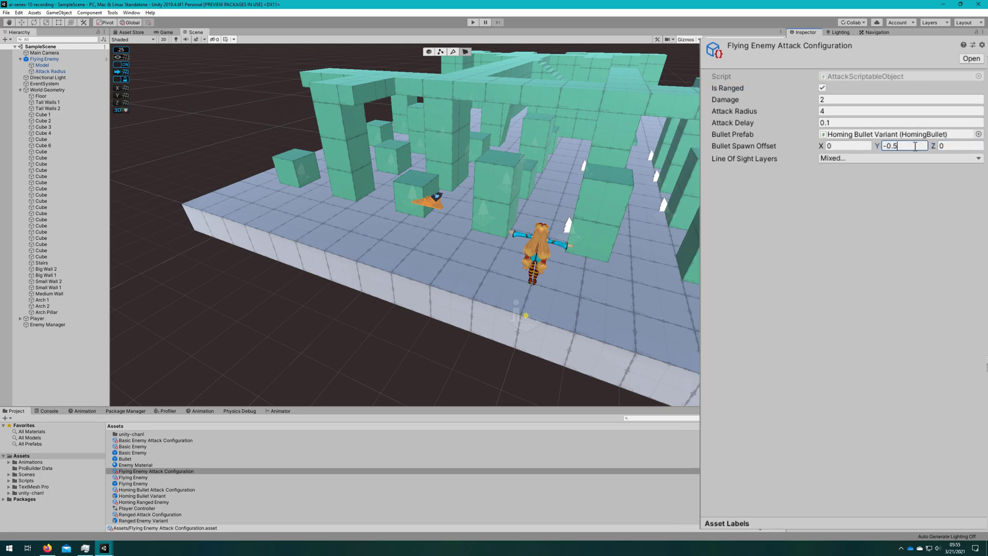
key("Return")
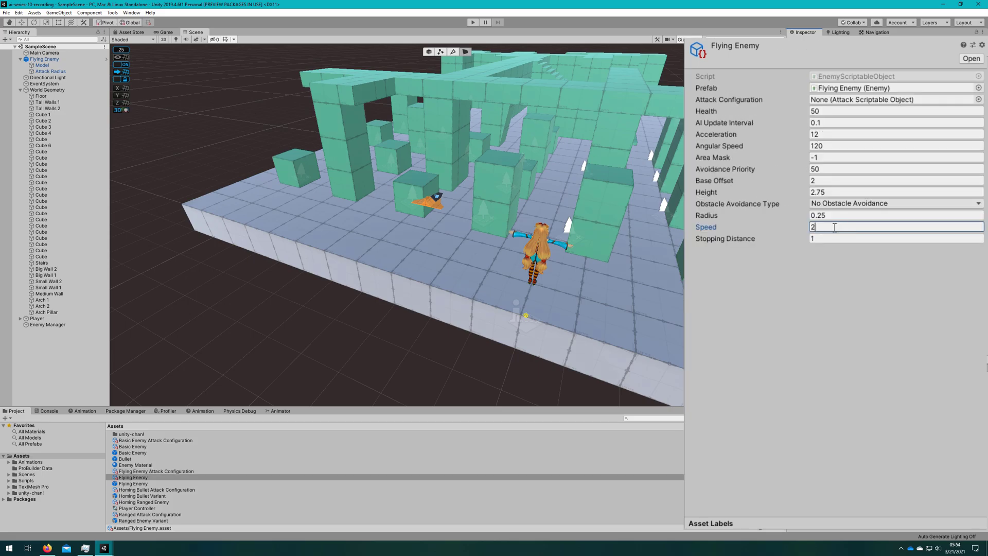
left_click_drag(134, 470, 896, 99)
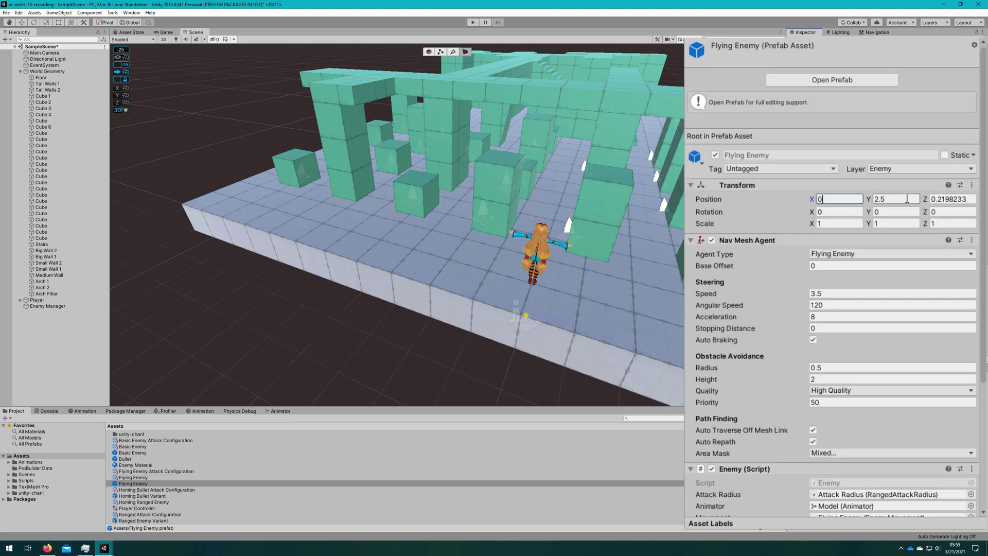
Set the Flying Enemy prefab's position to 0, 0, 0, save, and disable its Nav Mesh Agent
key("Tab")
key("Tab")
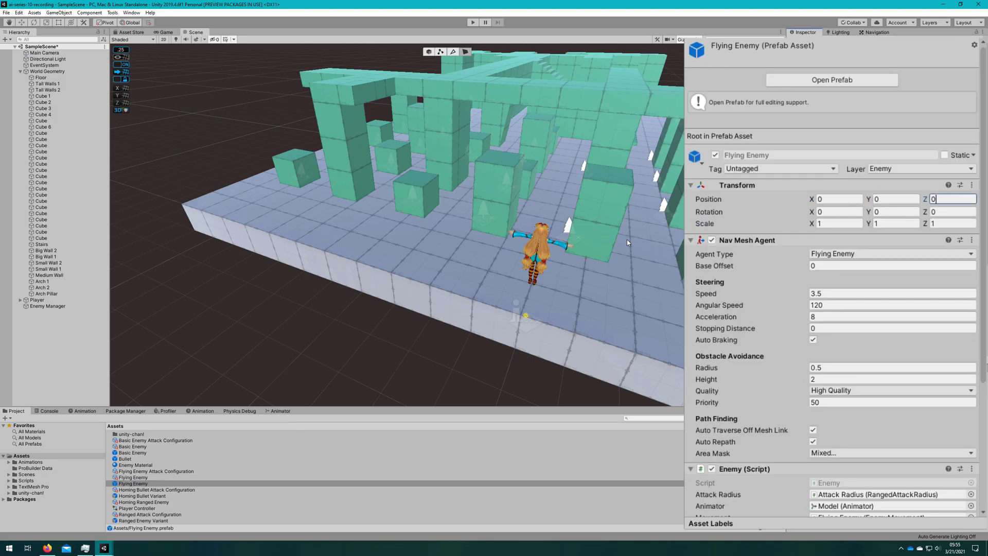
key("ctrl+s")
left_click(712, 240)
left_click(858, 391)
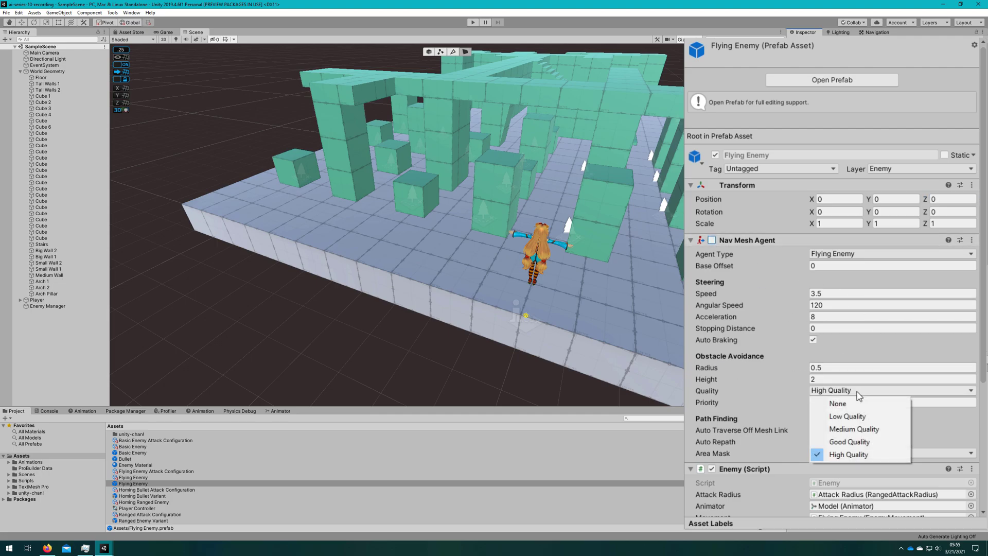
left_click(848, 455)
left_click_drag(411, 231, 515, 232, "alt")
scroll(911, 497, "down", 5)
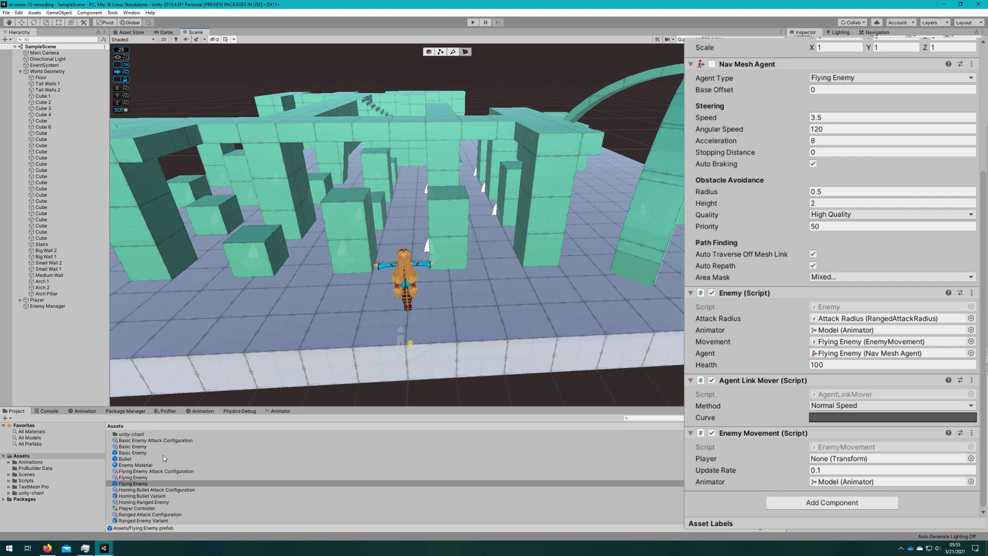
Open the Flying Enemy prefab and create an Animator Controller named Flying Enemy Animation Controller in the Animations folder
double_click(133, 483)
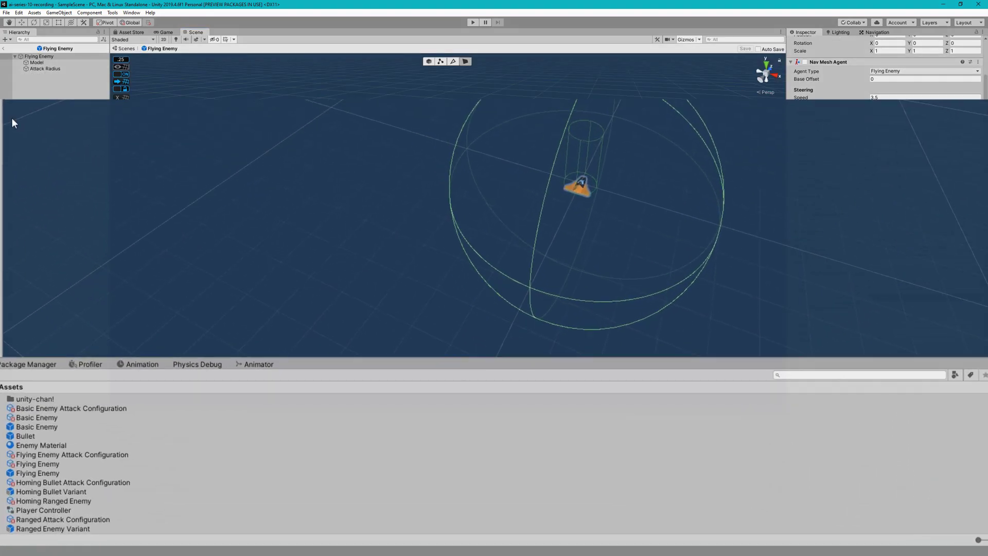
left_click_drag(491, 220, 229, 265, "alt")
right_click(85, 154)
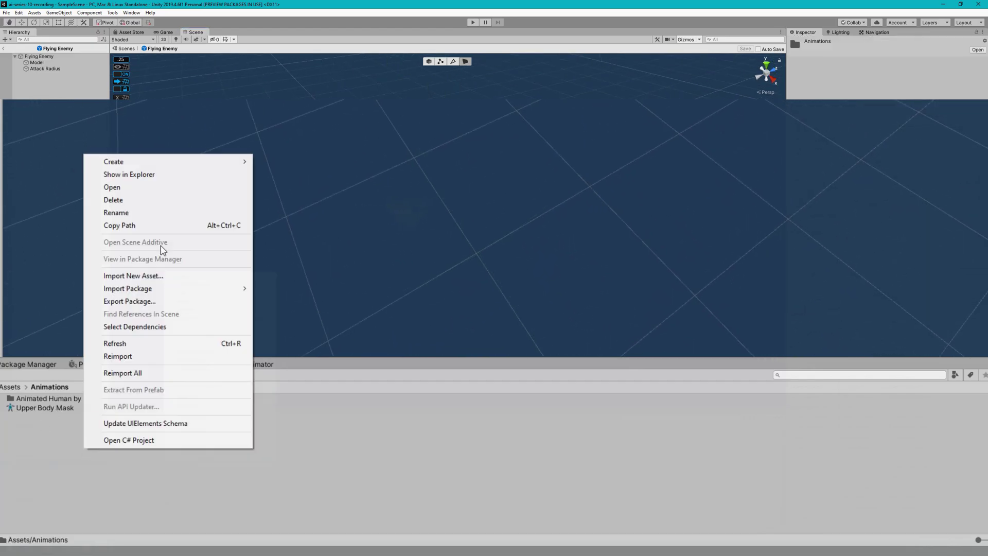
mouse_move(200, 164)
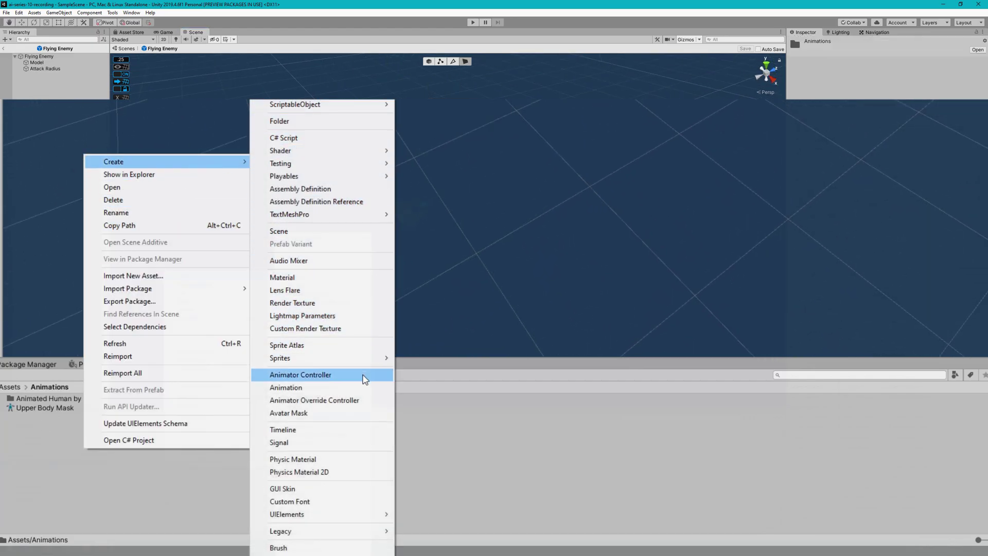
left_click(364, 375)
type("Flying Enemy Animation Controller")
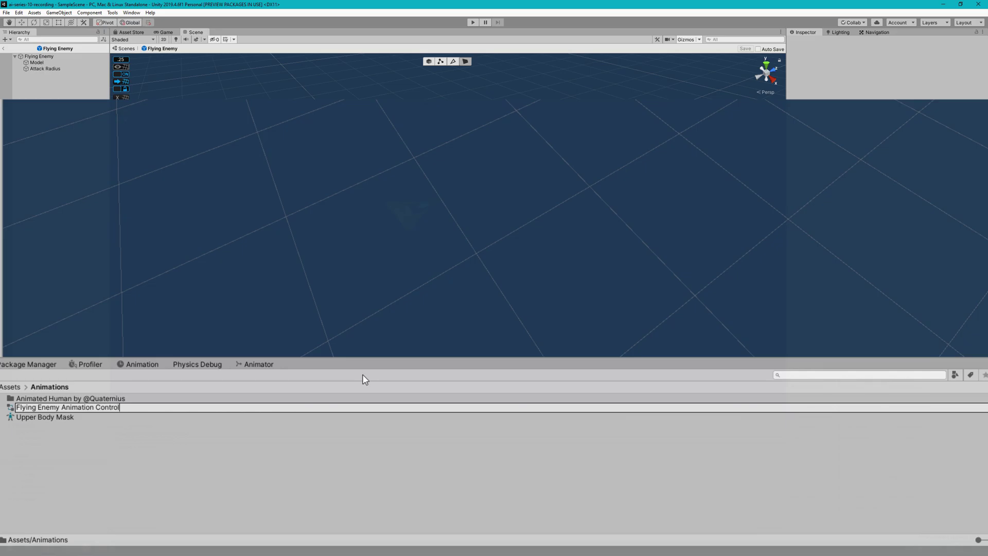
key("Return")
Assign Flying Enemy Animation Controller to the Model's Animator and create an animation clip named Hover for it
left_click(37, 62)
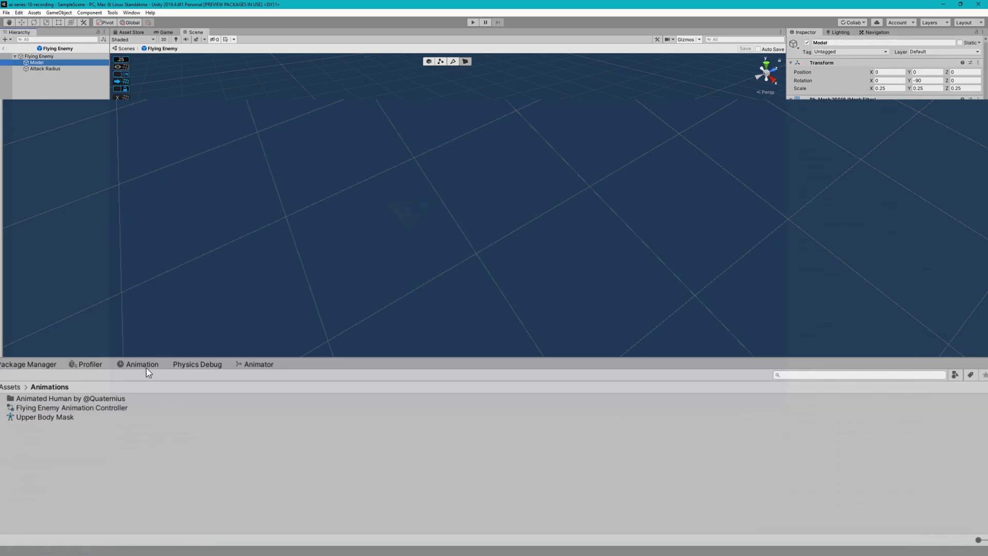
left_click_drag(77, 408, 874, 82)
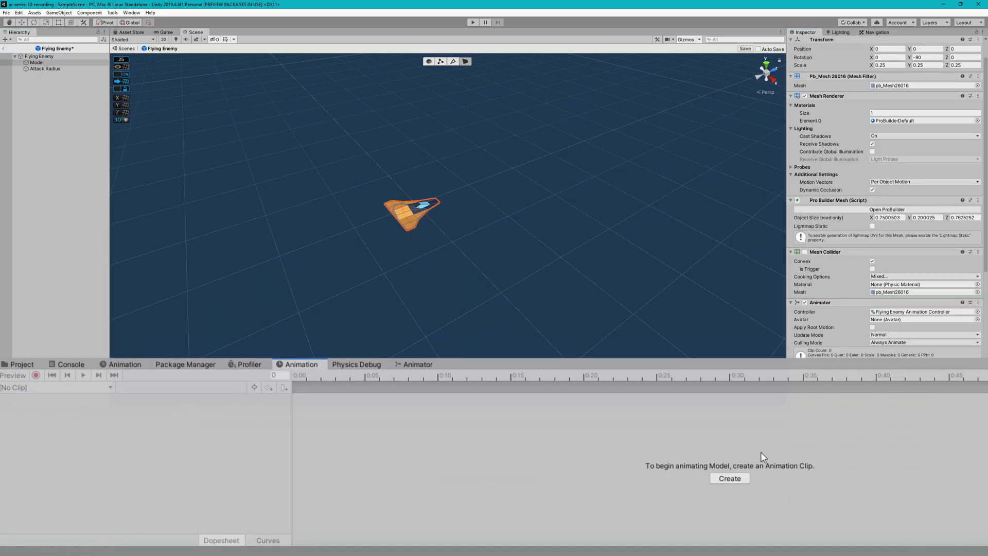
left_click(726, 474)
type("Hover")
key("Return")
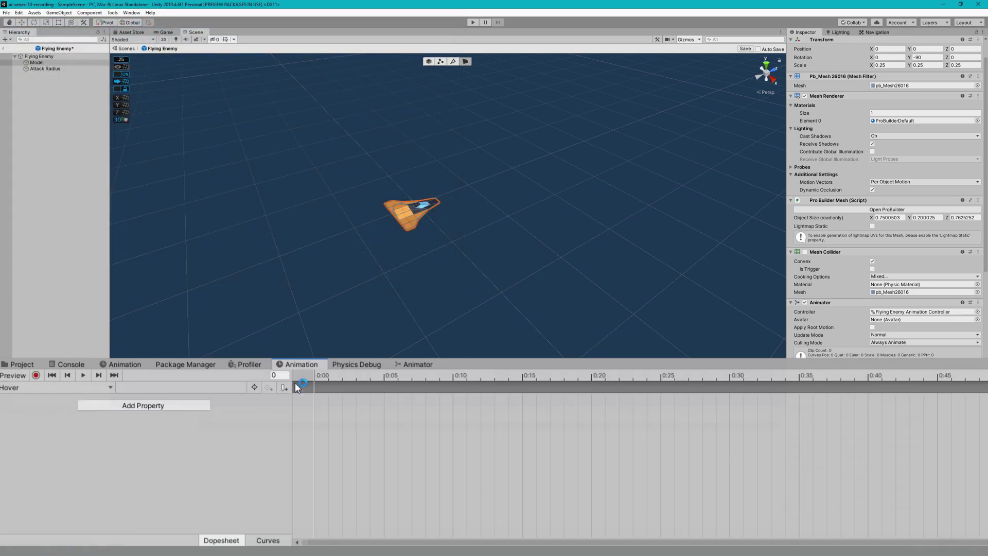
Add the Model's Position property to the Hover clip and expand its X, Y and Z channels
left_click(170, 405)
left_click(359, 416)
left_click_drag(397, 355, 381, 355, "alt")
left_click(2, 408)
key("alt+period")
scroll(489, 420, "down", 3)
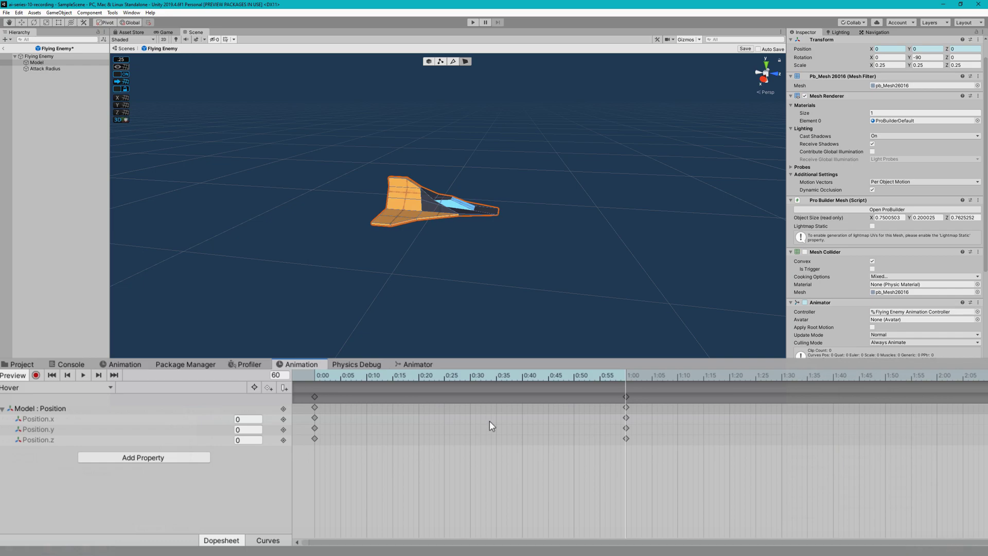
Key the Model's Position.y at -0.25 at 1:00, 0.33 at 2:00 and 0 at frame 187
left_click(248, 429)
type("-0.25")
left_click_drag(628, 375, 936, 397)
type("0.33")
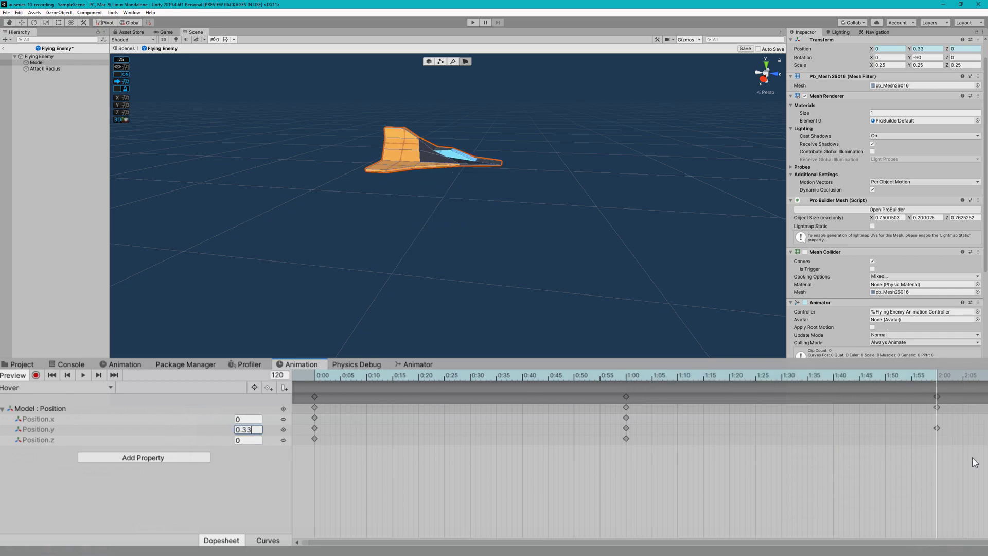
left_click_drag(974, 462, 987, 462)
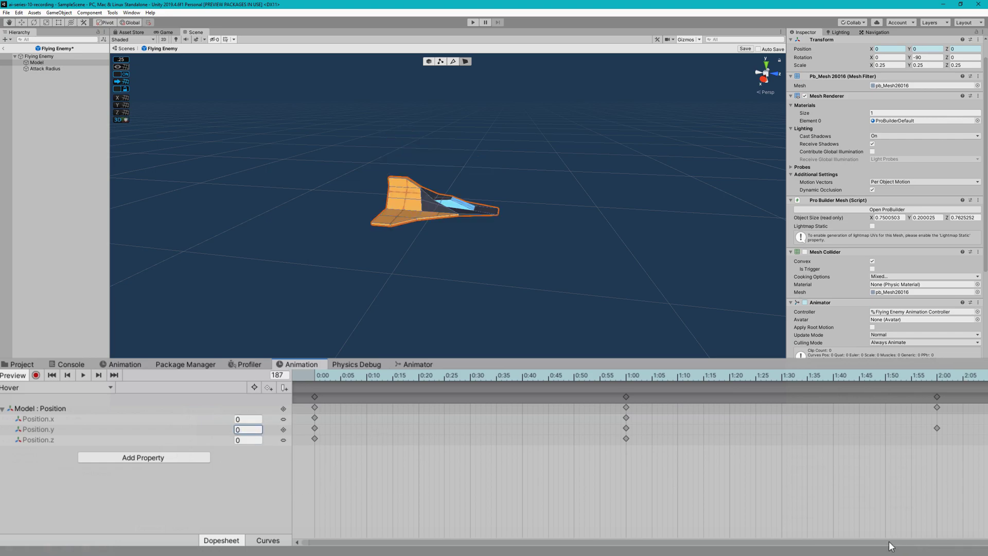
Show the Position.y curve and change both tangents of its key at 1:00
left_click(267, 540)
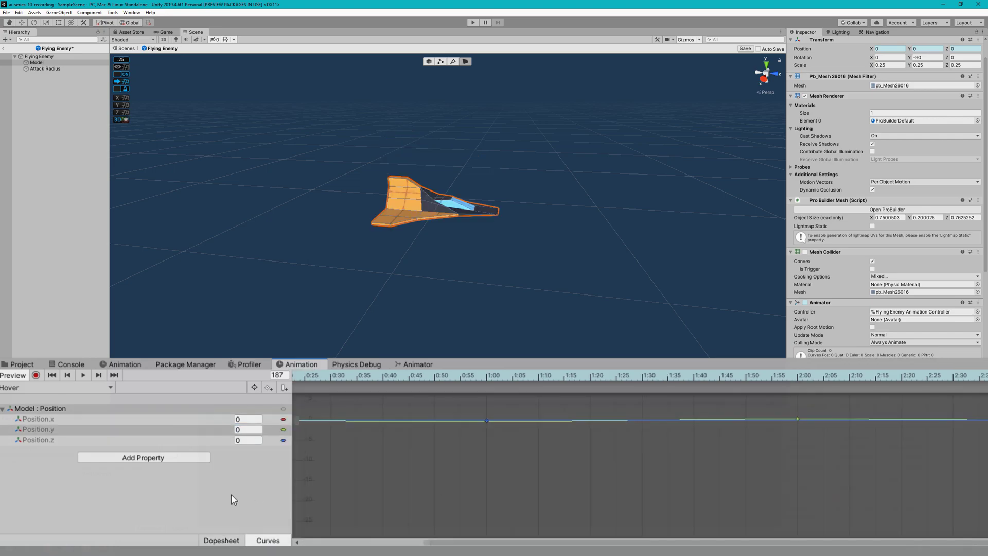
left_click(36, 428)
left_click(240, 541)
left_click(267, 540)
right_click(486, 421)
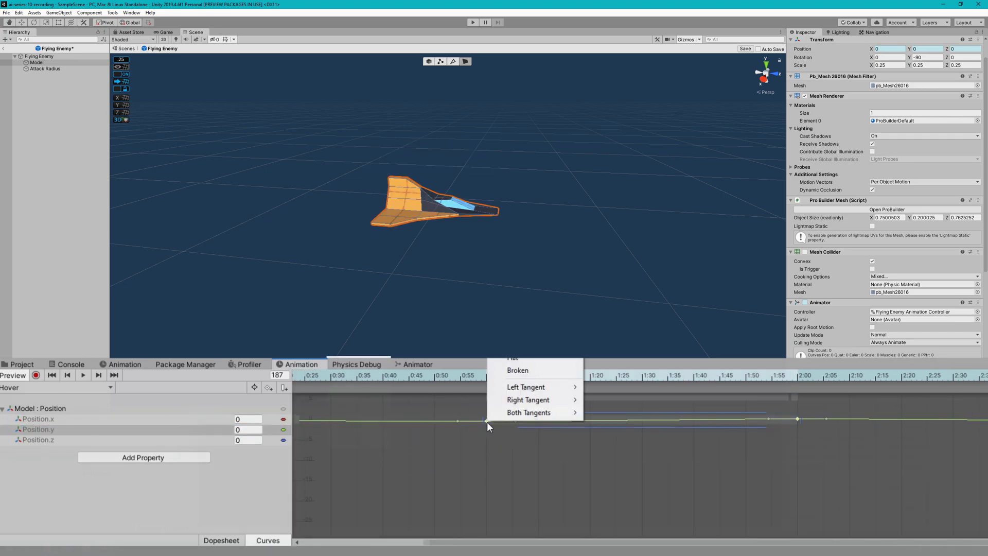
mouse_move(530, 411)
left_click(615, 437)
left_click(834, 468)
Change the tangents of the first Position.y key at 0:00
left_click_drag(425, 541, 391, 541)
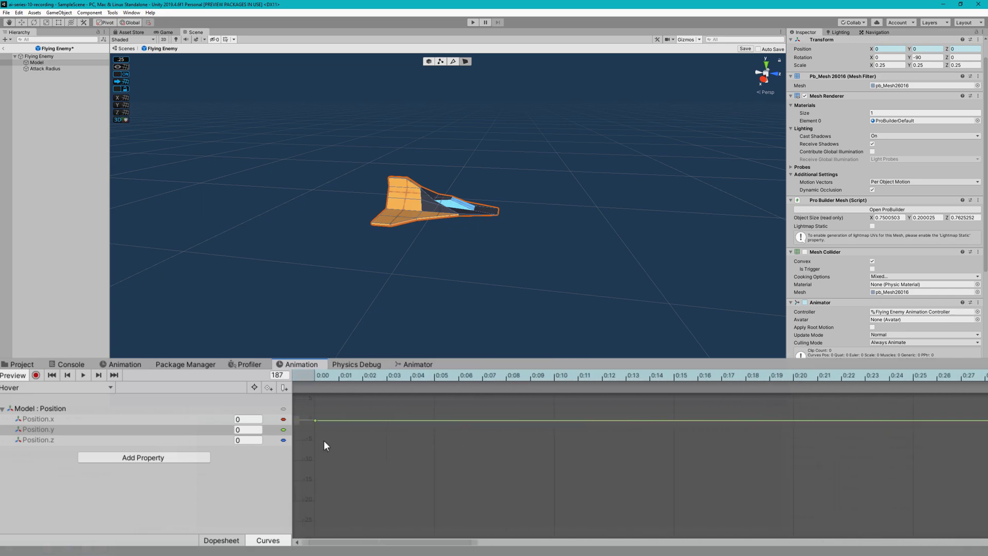
right_click(314, 420)
mouse_move(387, 545)
left_click(439, 523)
Preview the Hover clip, shift its 0.33 Position.y key to 3:00 and place a key of 0 at 2:00
left_click(221, 540)
left_click(83, 374)
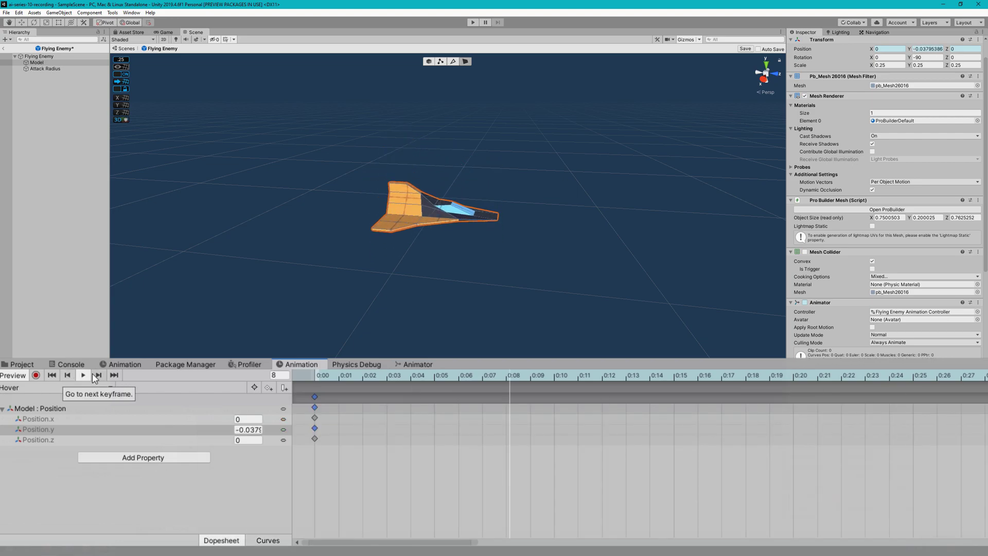
left_click(82, 375)
scroll(702, 503, "down", 8)
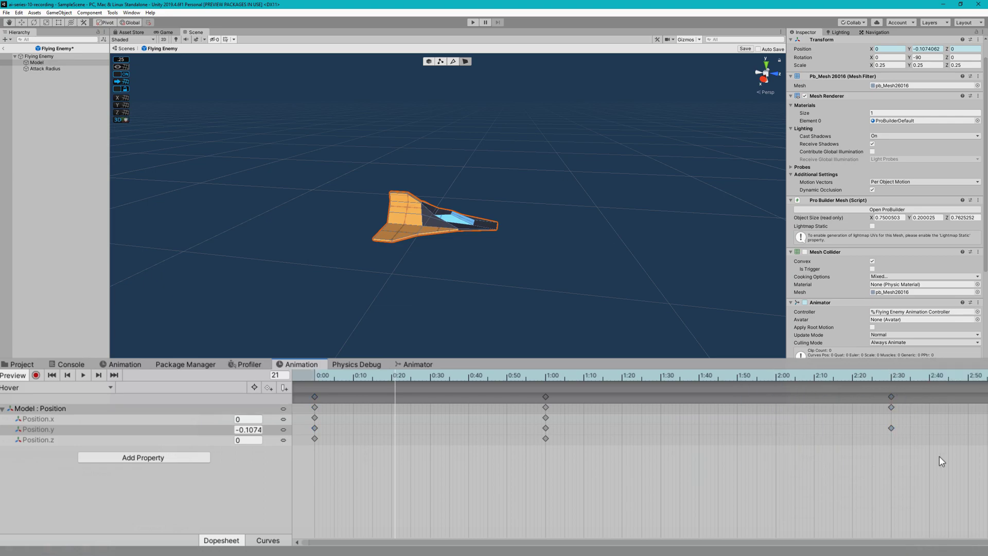
type("5")
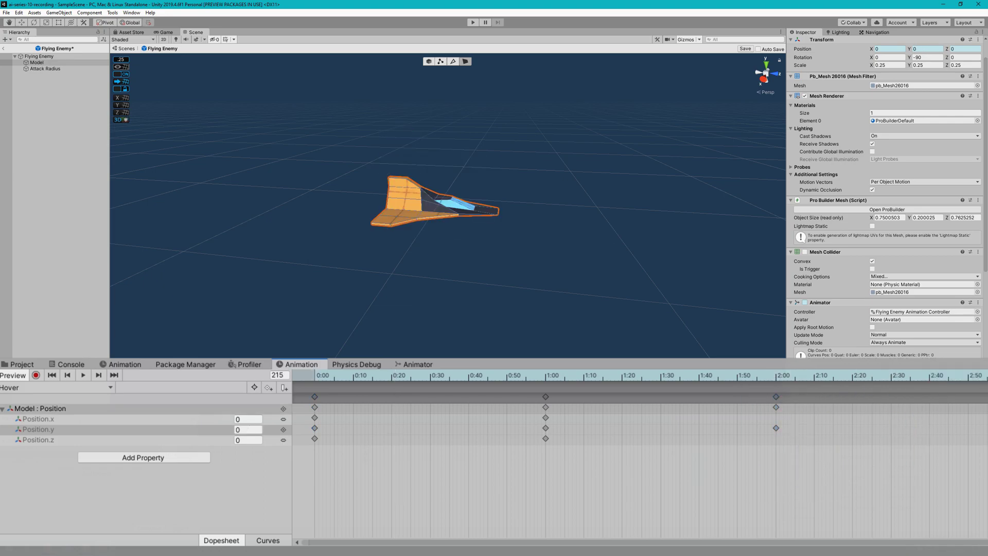
Try changing both tangents of the Position.y key at 2:00 and preview the Hover clip
left_click(267, 540)
right_click(664, 419)
mouse_move(748, 549)
left_click(785, 511)
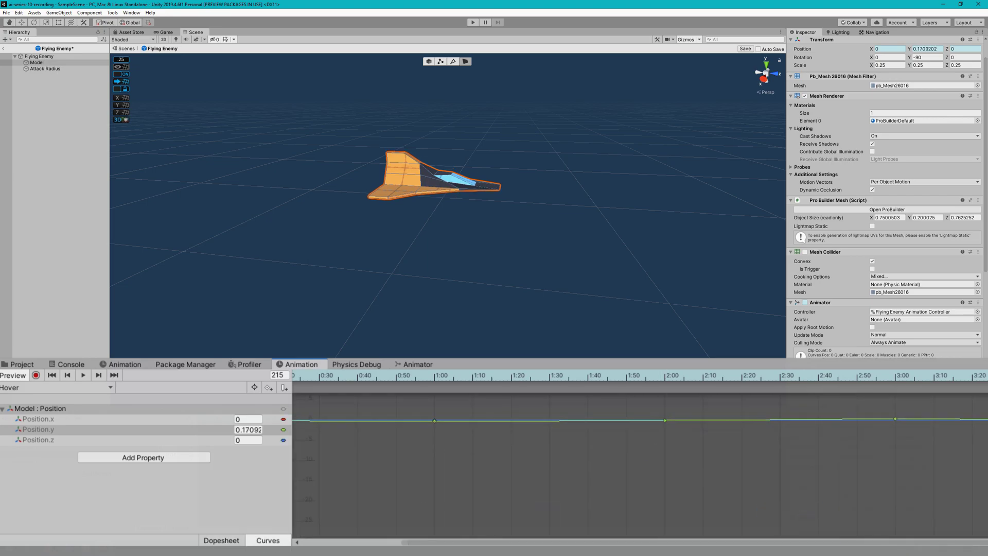
left_click(84, 375)
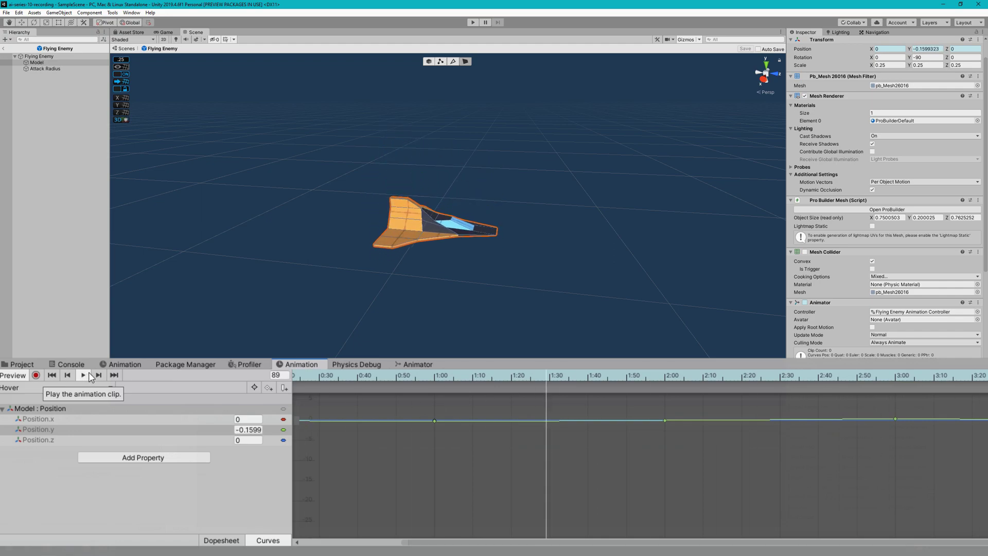
Set the Position.y key at 2:00 to Clamped Auto and play the Hover clip to check the motion
left_click(665, 420)
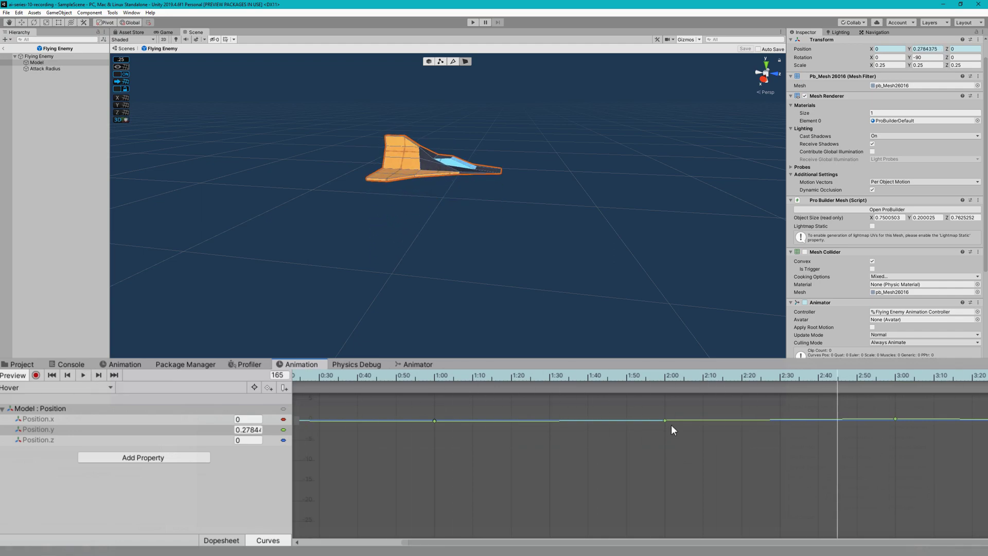
left_click_drag(638, 418, 661, 421)
scroll(662, 414, "up", 5)
right_click(673, 420)
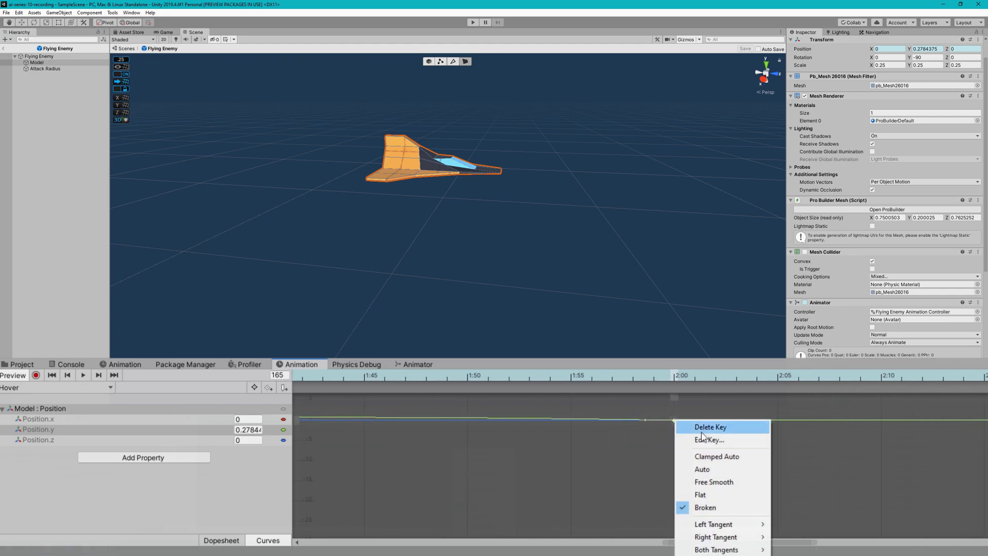
left_click(700, 459)
left_click(83, 375)
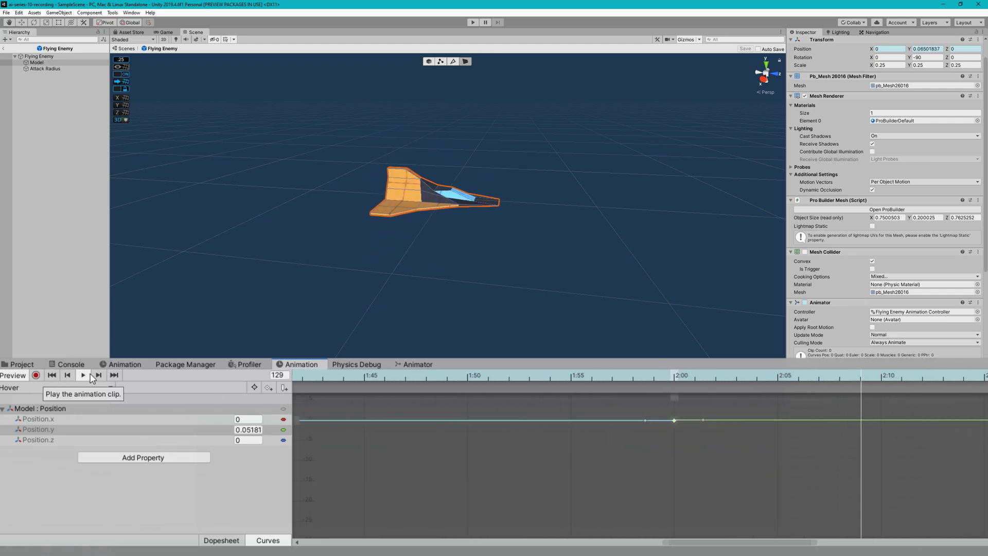
Place the Hover state beside Entry in the animator graph and add trigger parameters named Attack and Jump
left_click(418, 363)
left_click_drag(503, 393, 611, 444)
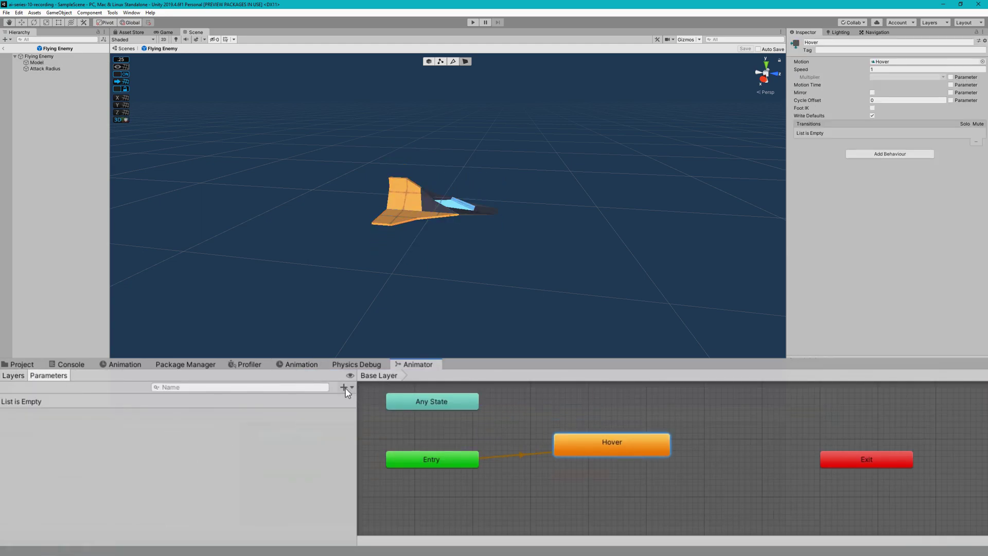
left_click(345, 389)
left_click(385, 439)
type("Atta")
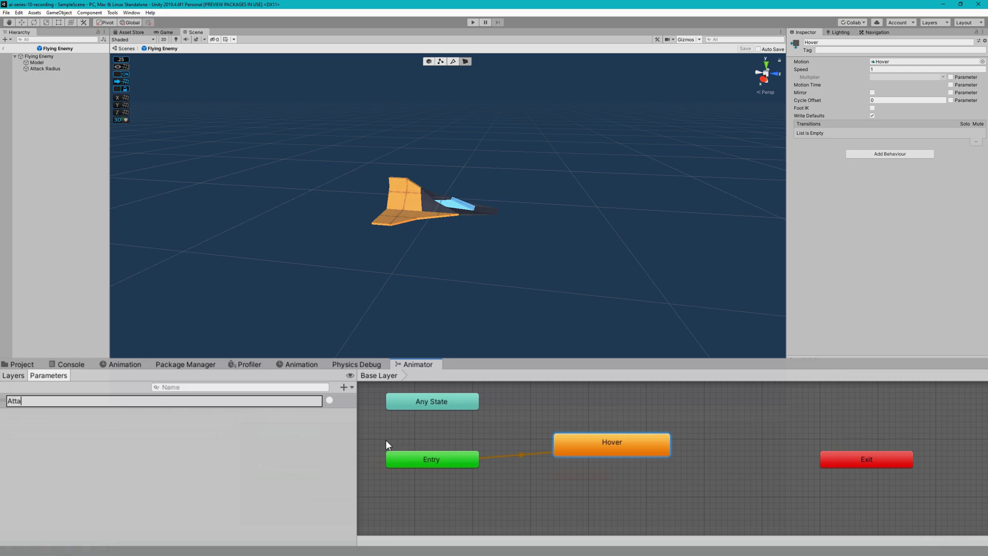
type("ck")
key("Return")
left_click(352, 388)
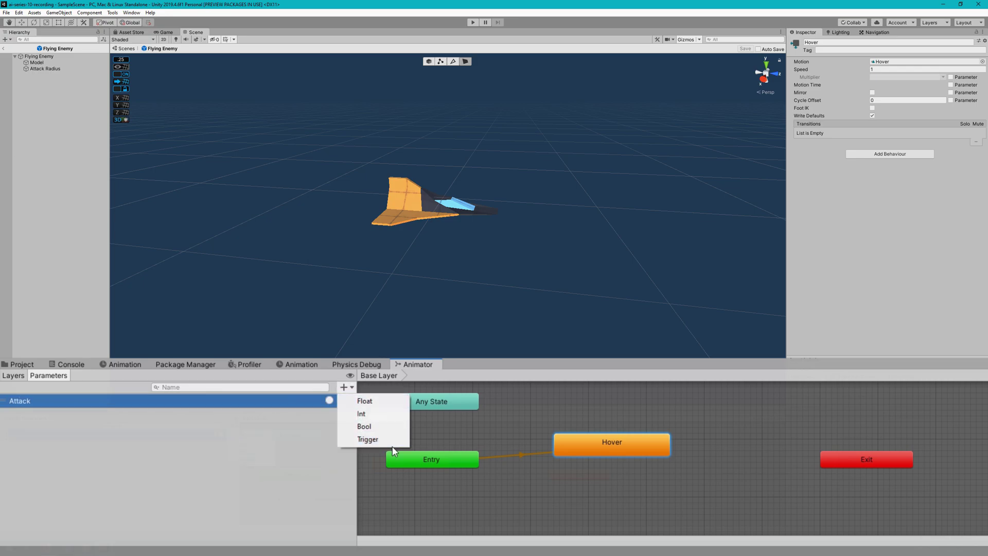
left_click(387, 440)
type("Jump")
key("Return")
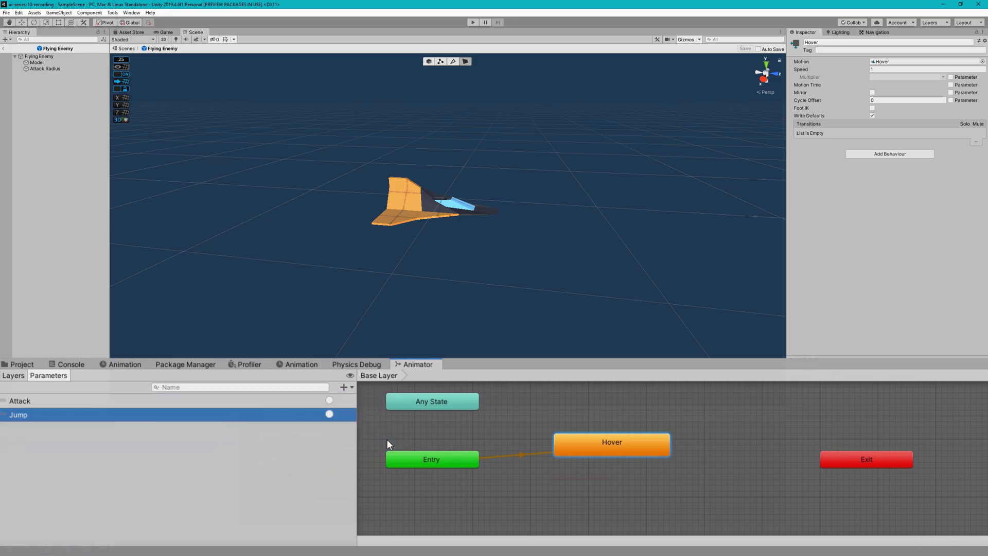
Add a bool parameter named IsWalking and a trigger parameter named Landed to the animator controller
left_click(344, 387)
left_click(368, 426)
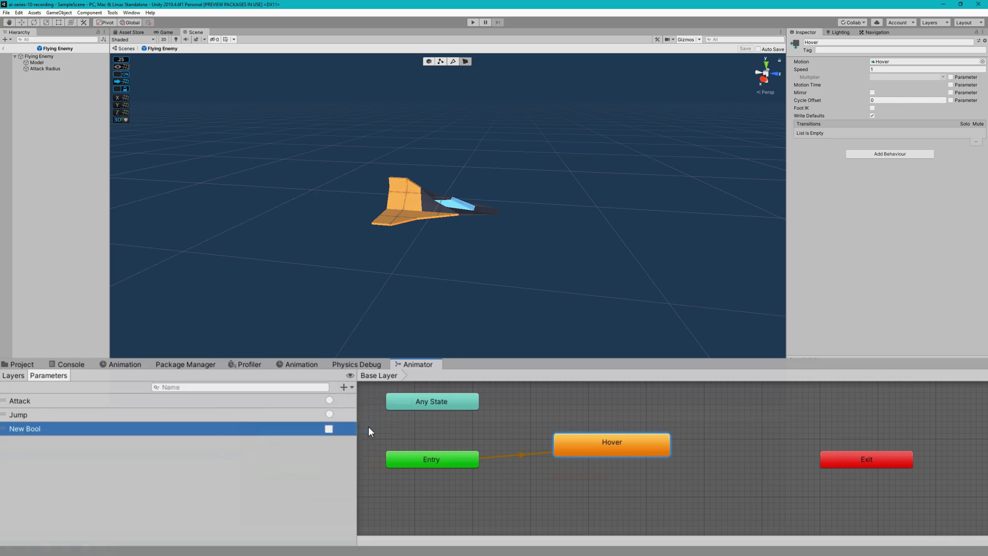
type("IsWalking")
key("Return")
left_click(352, 386)
left_click(372, 440)
type("L")
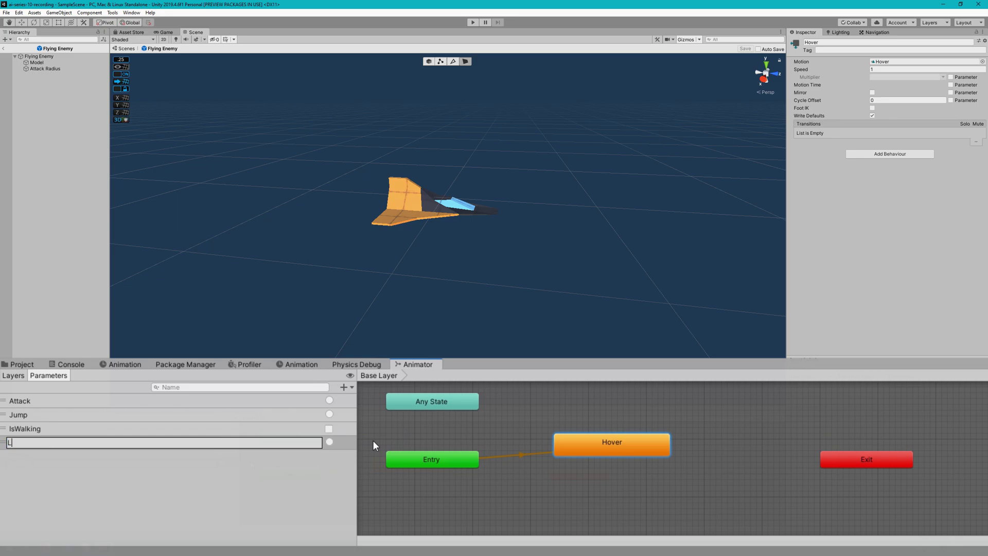
type("anded")
key("Return")
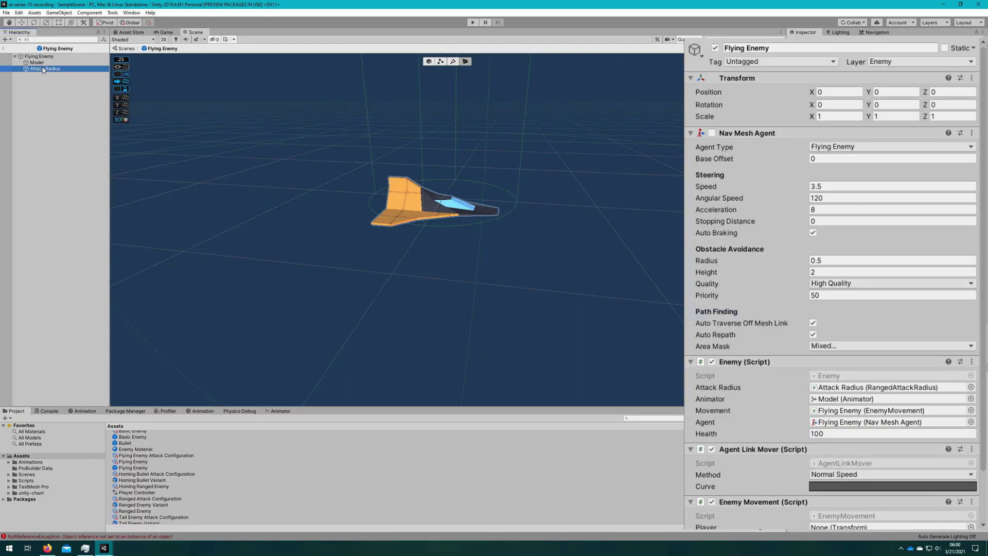
Set the Attack Radius object's layer to EnemyAttackRadius
left_click(44, 68)
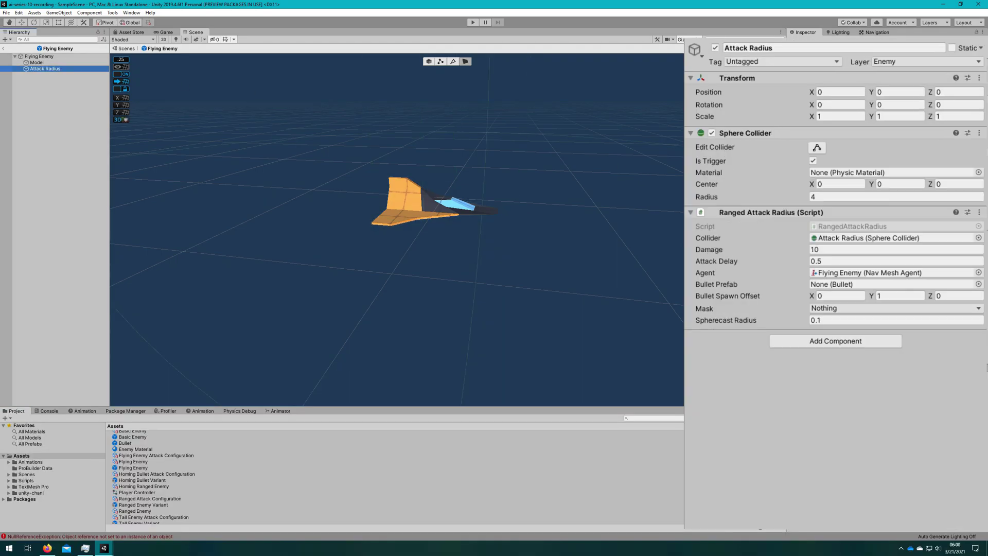
left_click(928, 59)
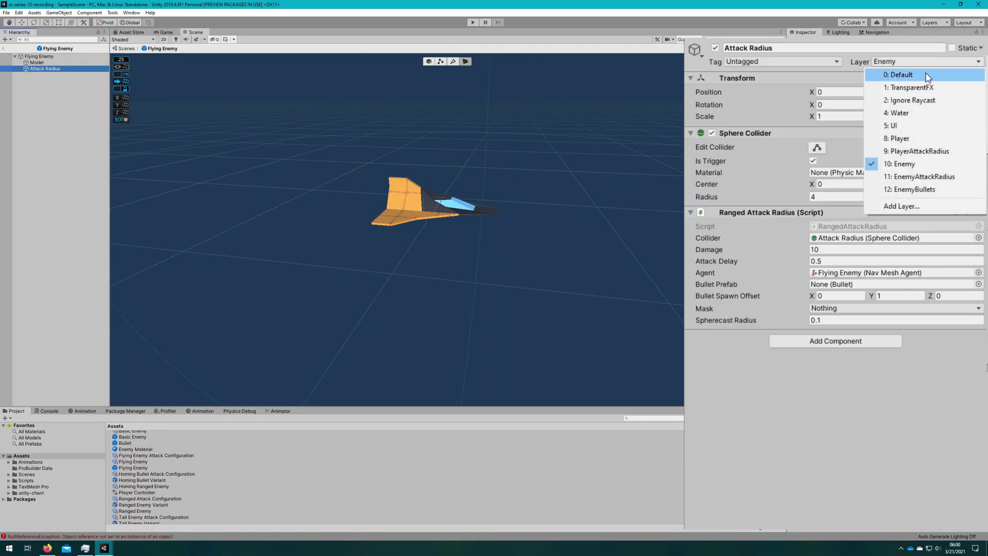
left_click(967, 180)
Check the Model's components and add a Box Collider to the root Flying Enemy object
left_click(64, 62)
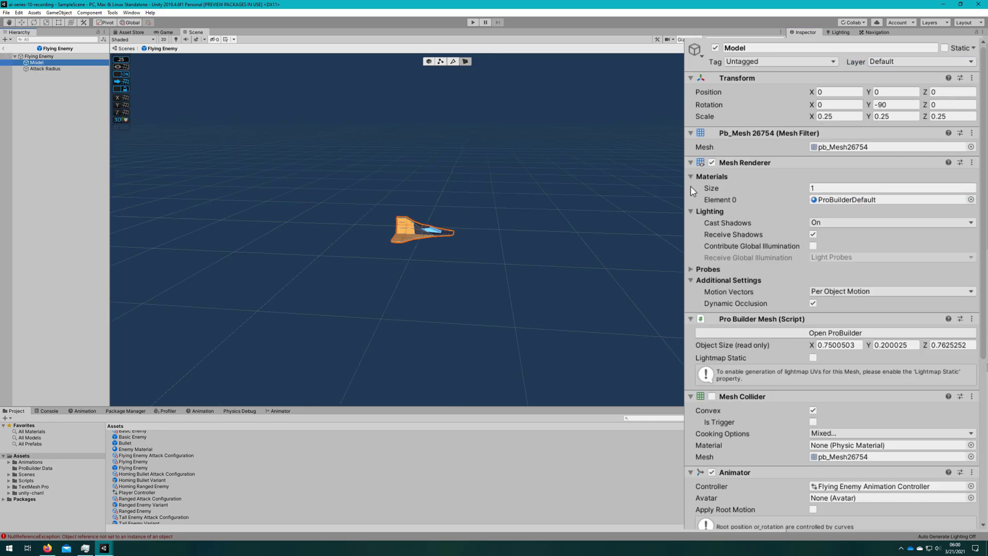
scroll(844, 317, "down", 10)
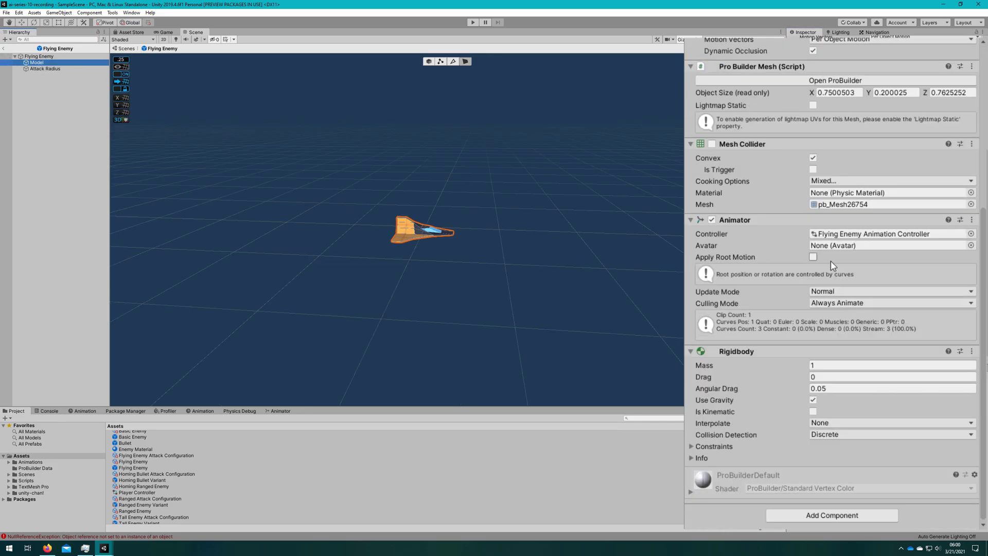
key("Up")
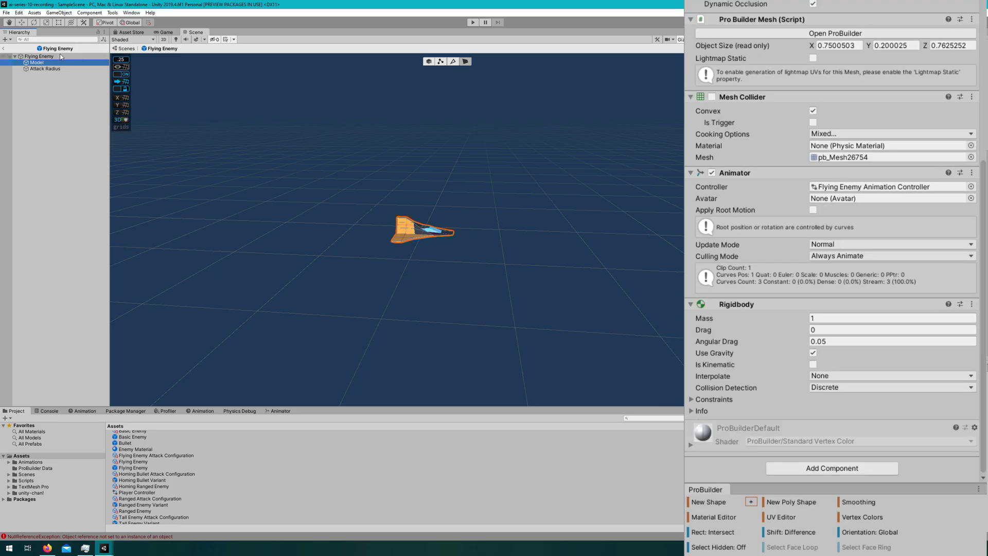
left_click(803, 467)
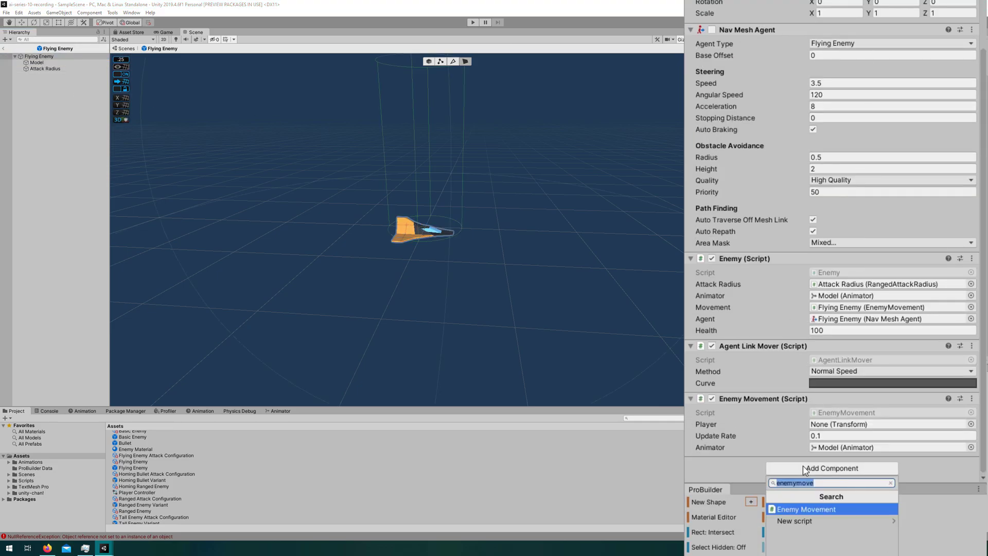
type("box")
key("Return")
scroll(579, 269, "up", 5)
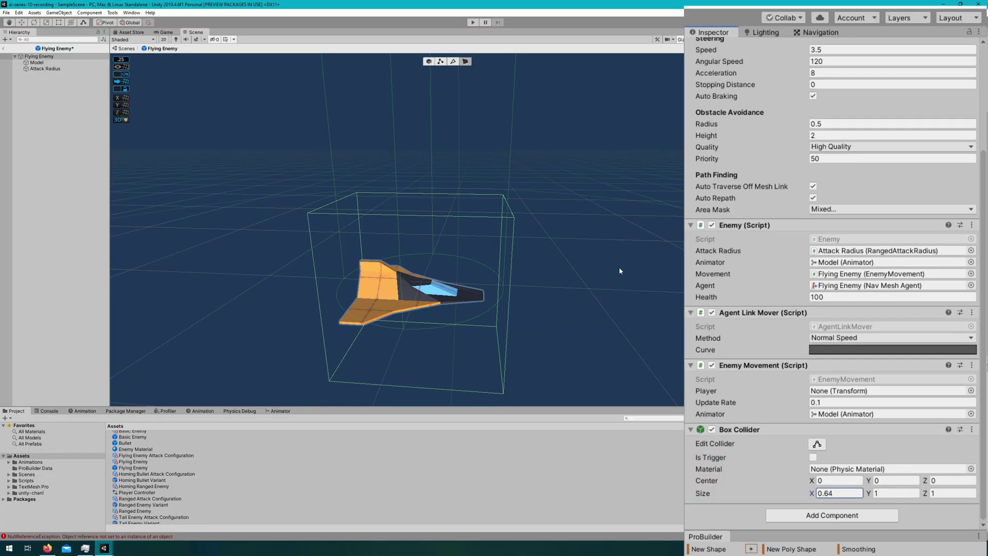
Set the Box Collider's size on Flying Enemy to X 0.64, Y 0.32 and Z 0.8
left_click_drag(810, 493, 805, 494)
left_click_drag(868, 492, 856, 501)
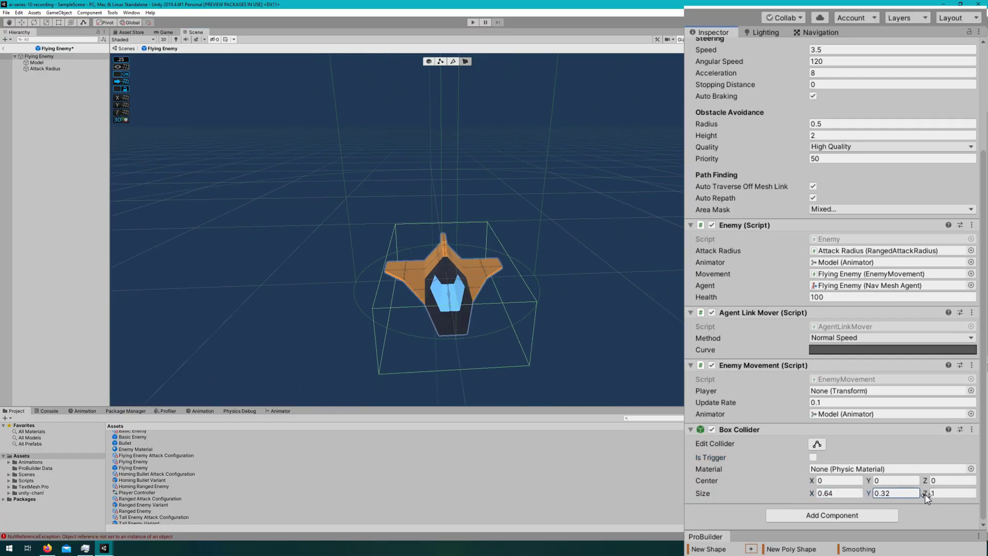
left_click(965, 492)
type("0.8")
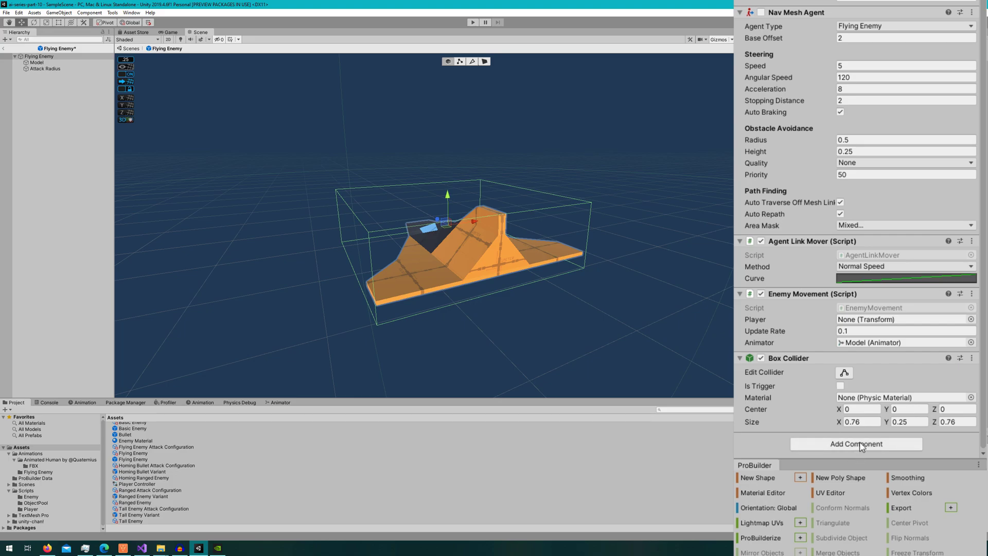
Add a Rigidbody component to the root Flying Enemy object
left_click(856, 443)
type("rigid")
key("Return")
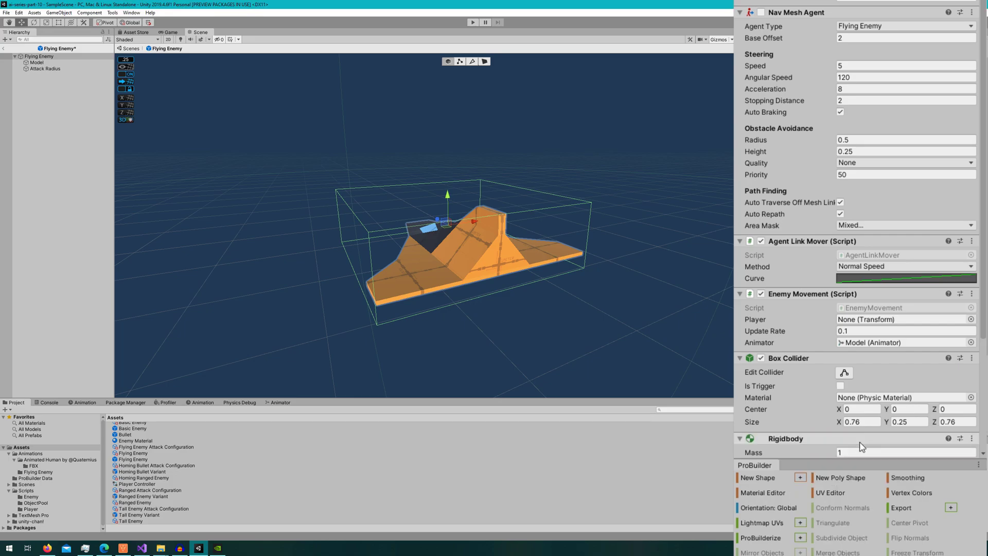
scroll(862, 445, "down", 3)
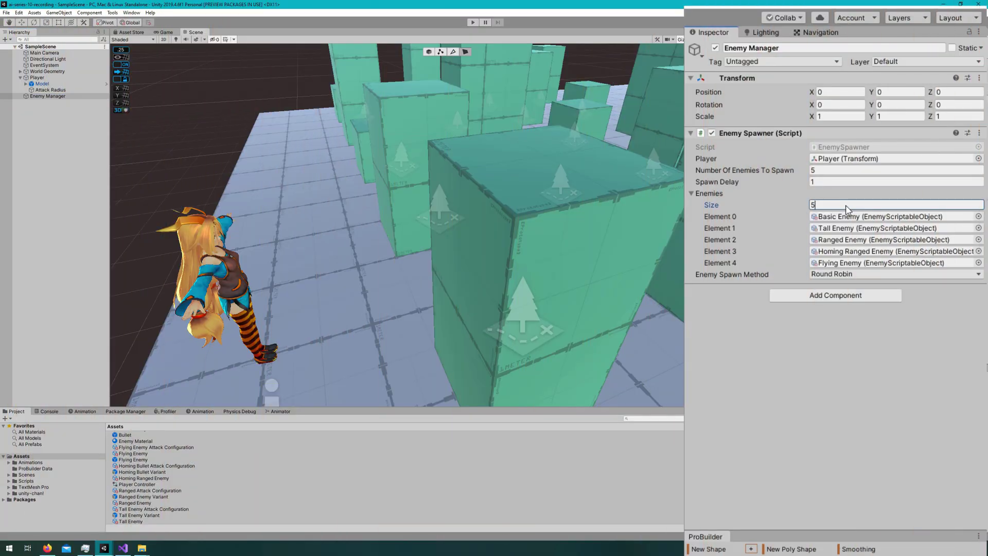
Configure the Enemy Spawner to spawn 1 enemy, with an Enemies list of size 1 containing only the Flying Enemy configuration
key("BackSpace")
type("1")
key("Tab")
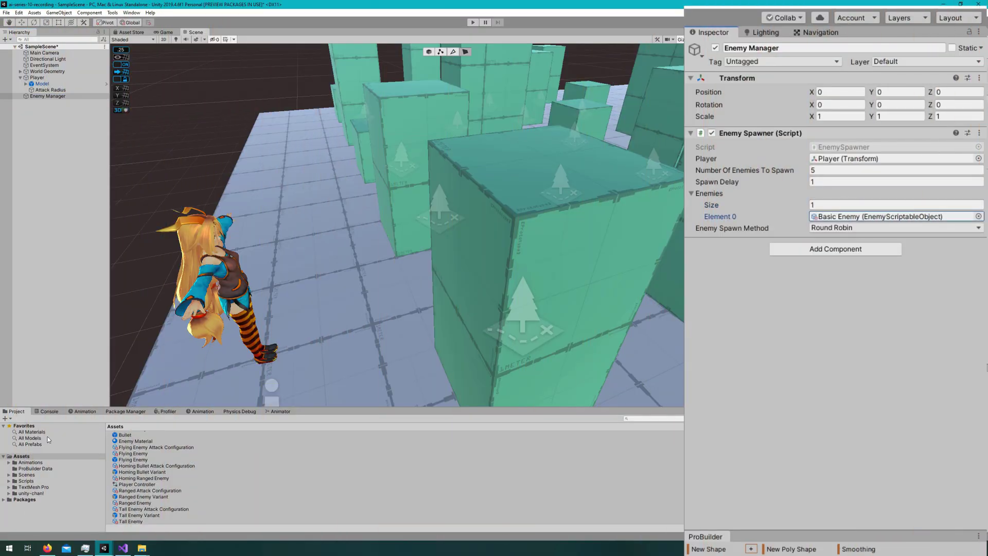
left_click_drag(150, 454, 837, 231)
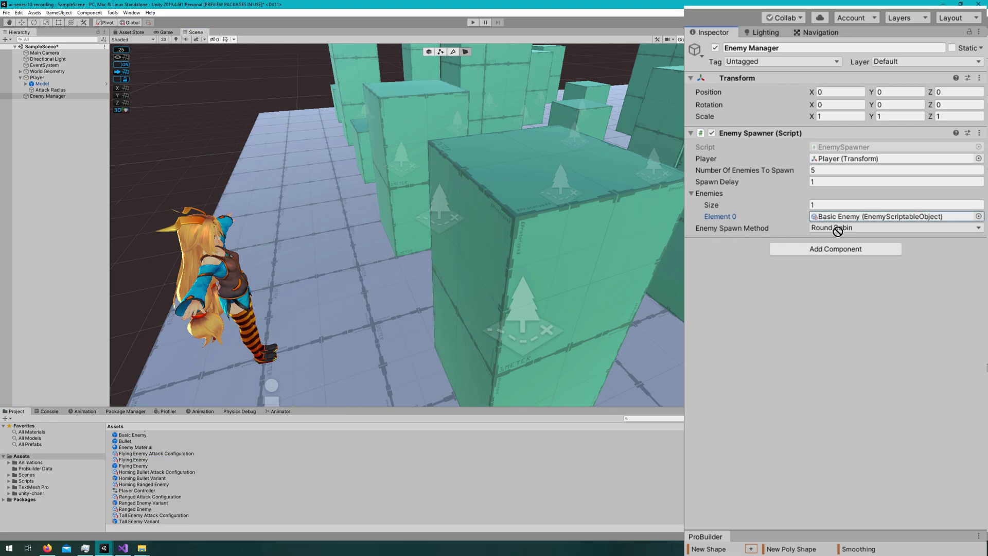
left_click(839, 170)
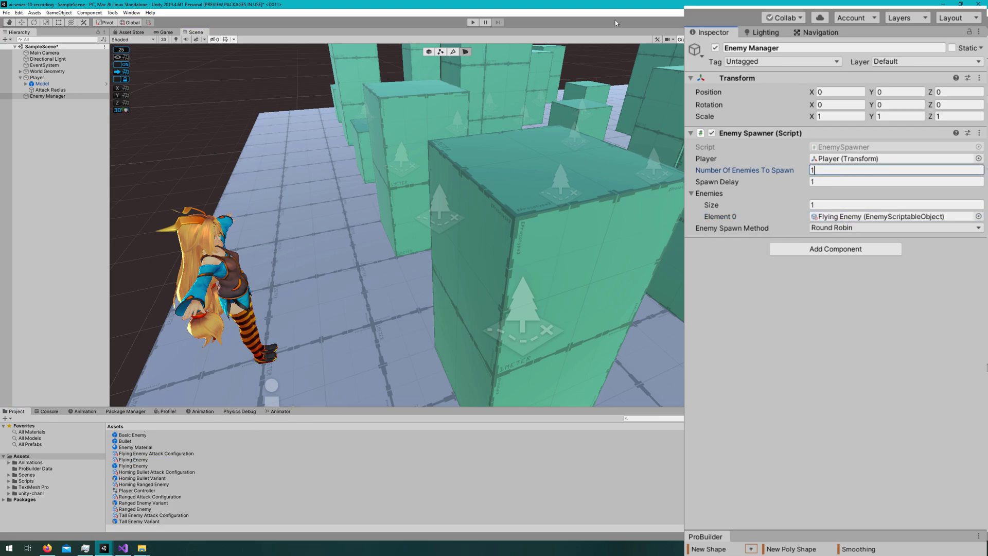
Run the scene, pause it during the enemy's attack, and examine the area around the player in the Scene view
left_click(472, 23)
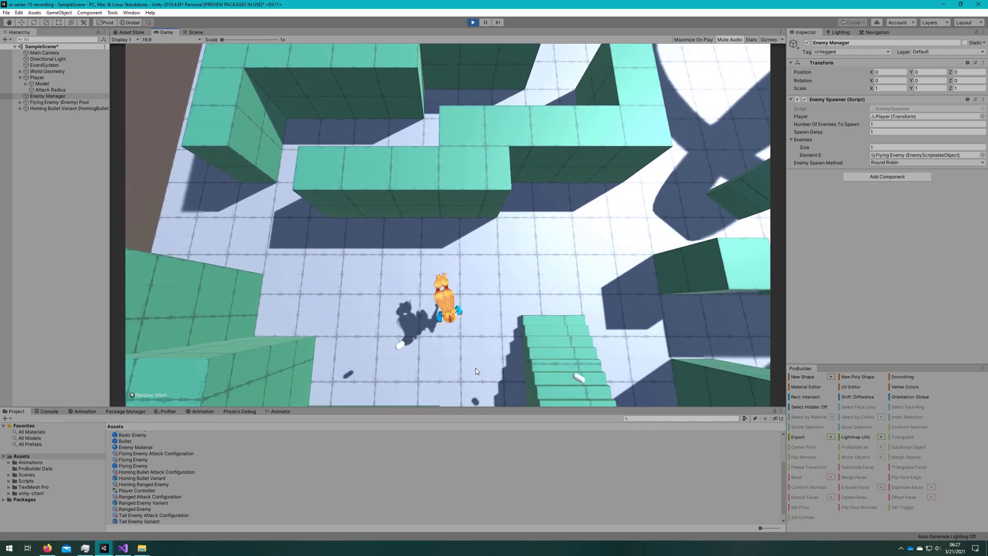
left_click(485, 22)
left_click(195, 32)
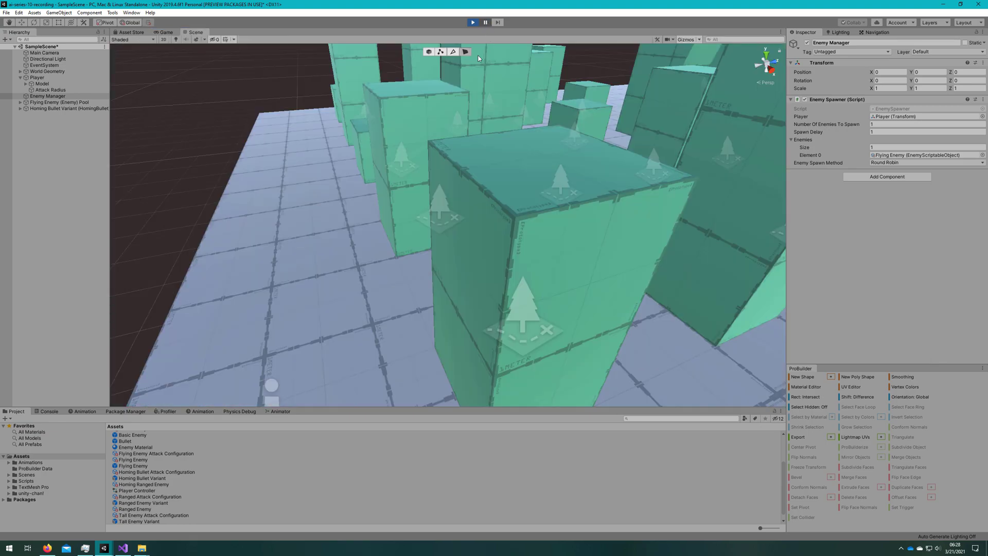
right_click_drag(463, 180, 502, 280)
left_click(497, 281)
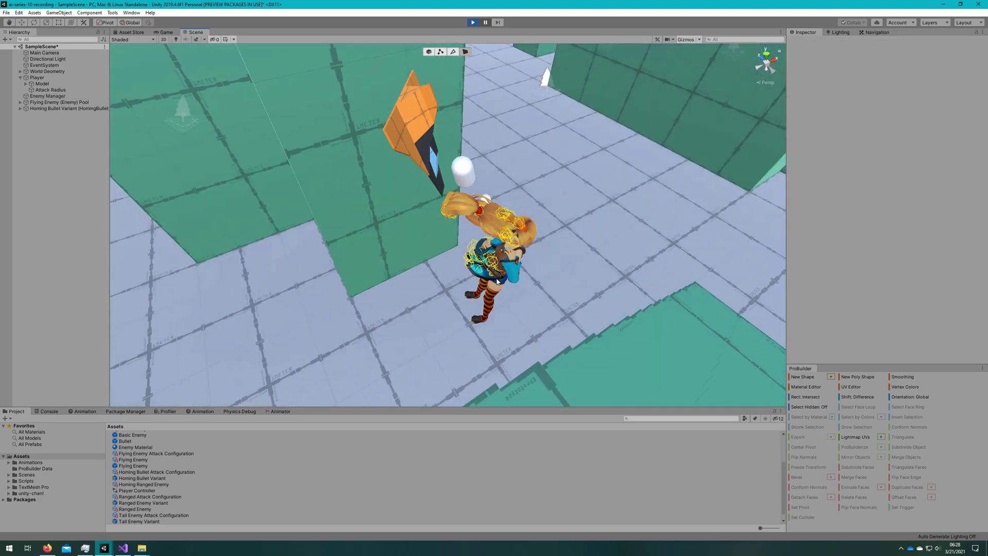
Inspect the spawned Flying Enemy clone's model and collider together with the player's Attack Radius in the Scene view
left_click(56, 81)
left_click_drag(137, 99, 420, 139, "alt")
left_click(422, 131)
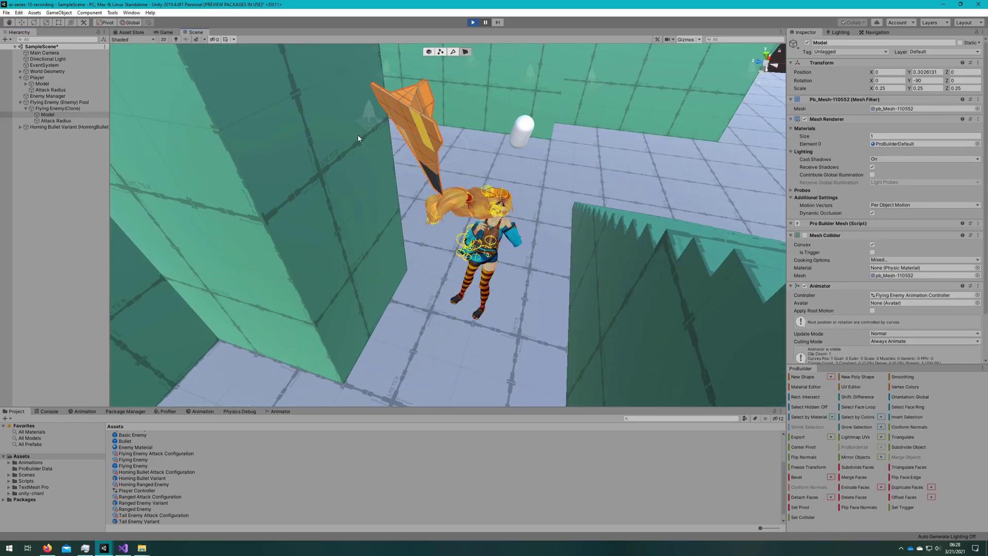
left_click(59, 108)
left_click(51, 89, "ctrl")
mouse_move(138, 90)
left_mouse_down("alt")
mouse_move(295, 110)
mouse_move(445, 90)
left_mouse_up("alt")
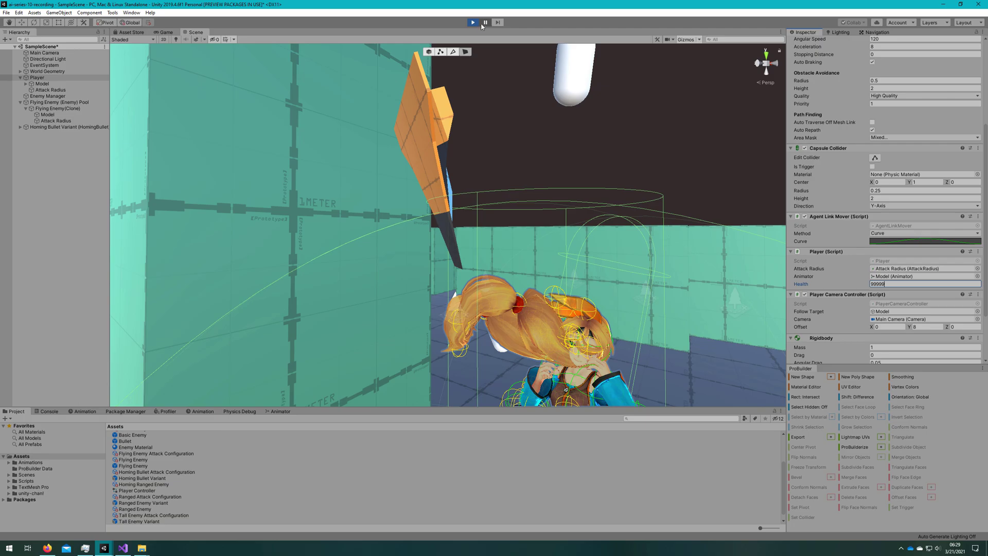
Set the running Flying Enemy clone's Nav Mesh Agent Base Offset to 3
left_click(166, 32)
left_click(190, 33)
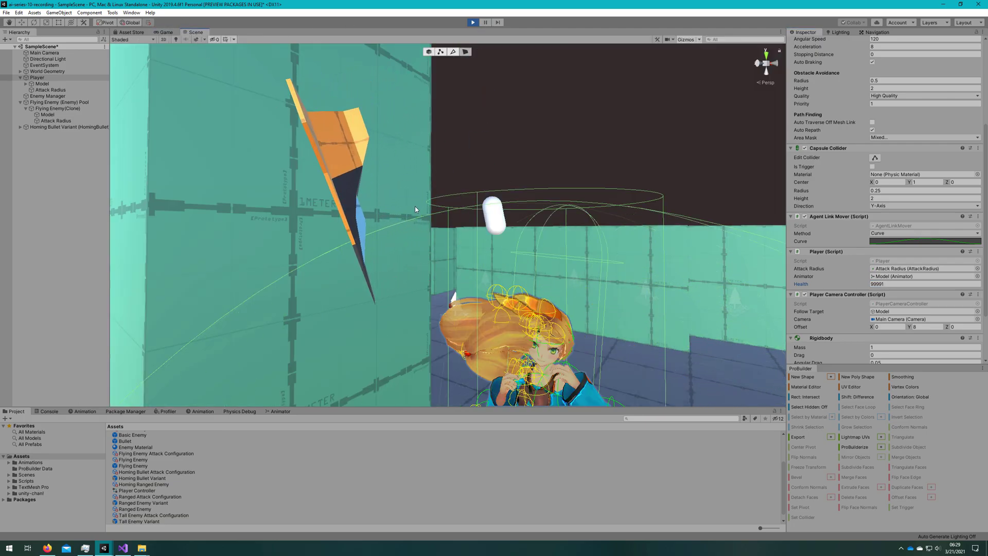
left_click(320, 188)
left_click(62, 108)
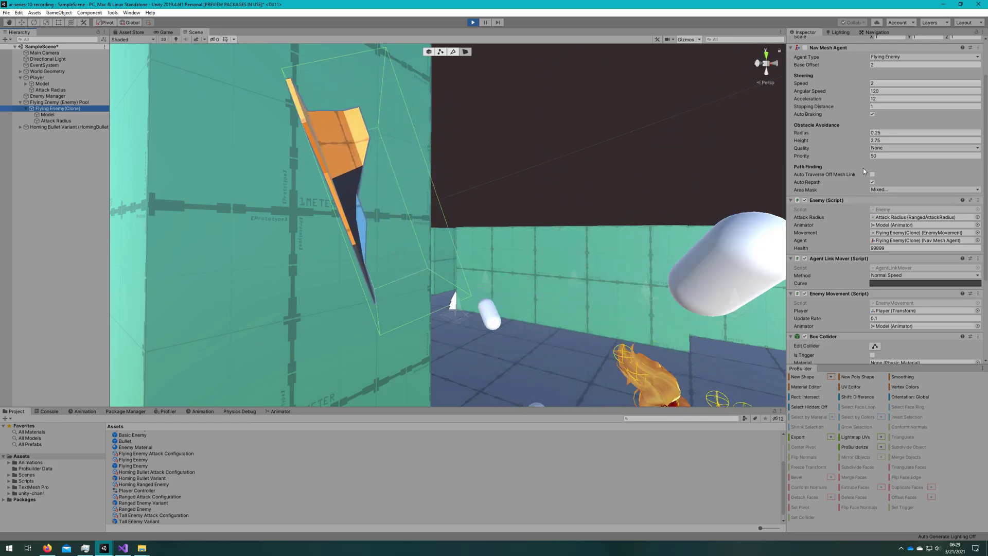
left_click(890, 66)
scroll(895, 92, "up", 3)
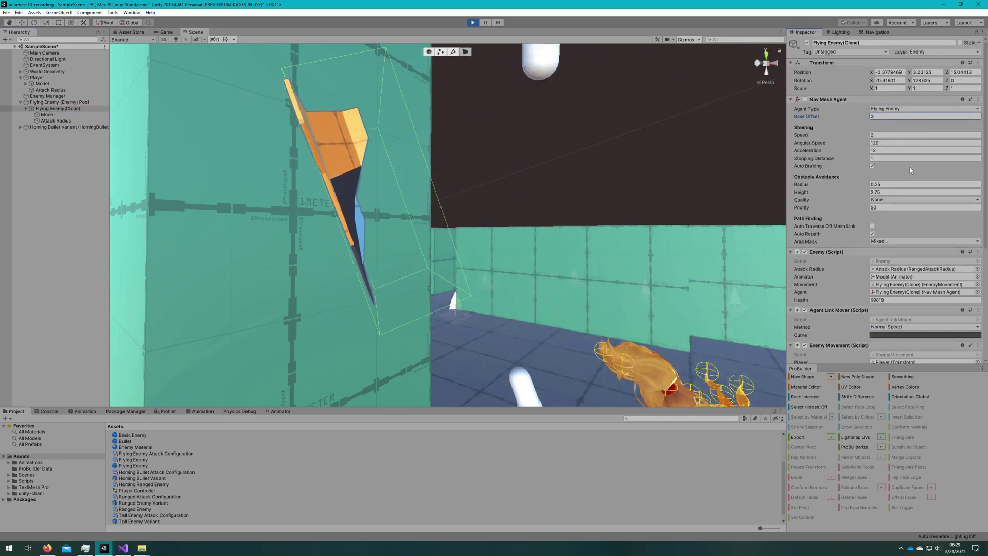
scroll(910, 168, "down", 5)
scroll(910, 168, "up", 5)
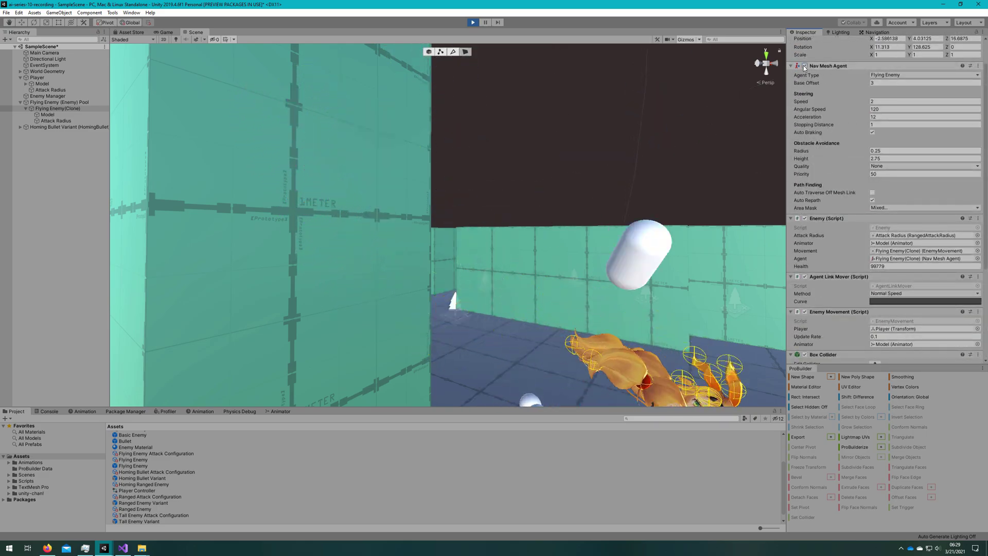
right_click_drag(735, 106, 502, 206)
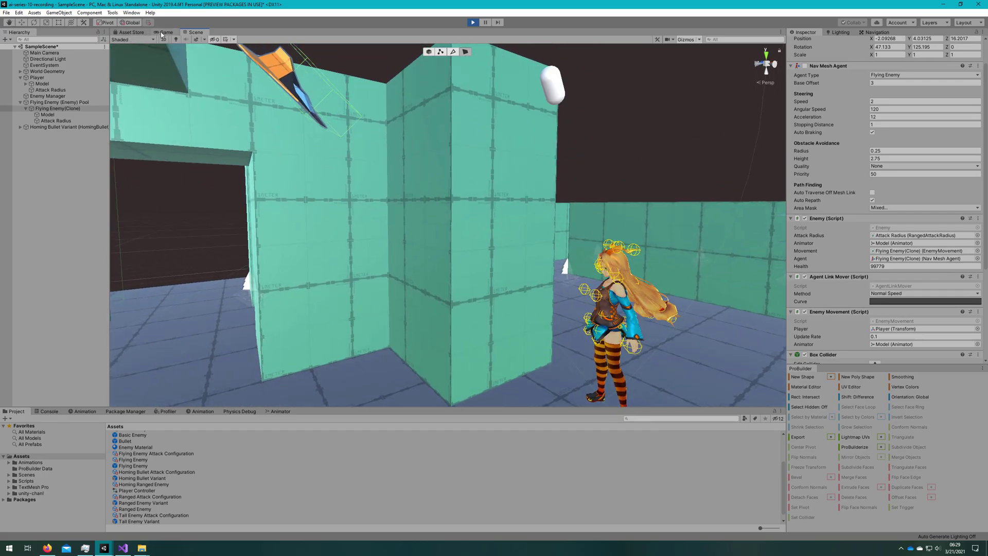
Move the player beneath the raised Flying Enemy in the Game view to check whether attacks reach it
left_click(164, 32)
left_click(455, 333)
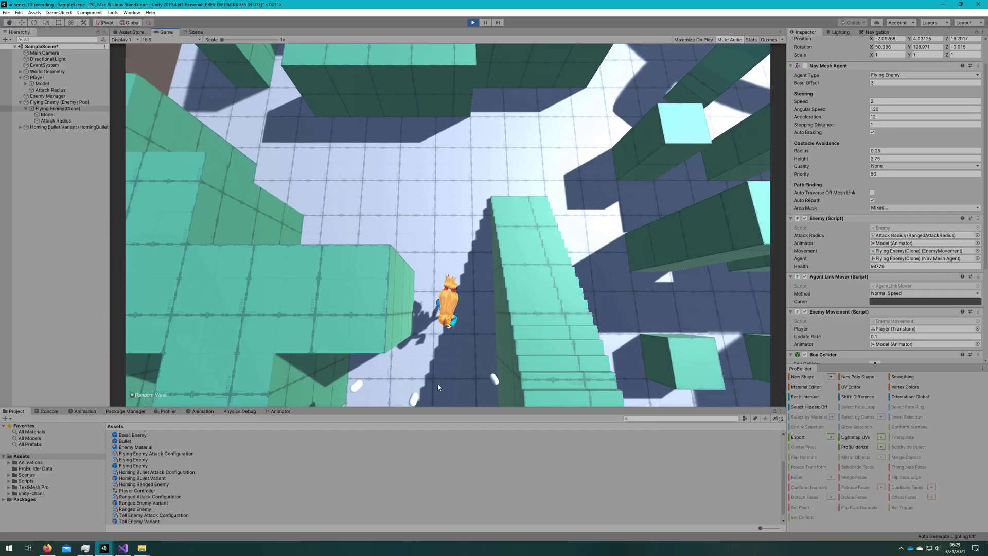
left_click(401, 390)
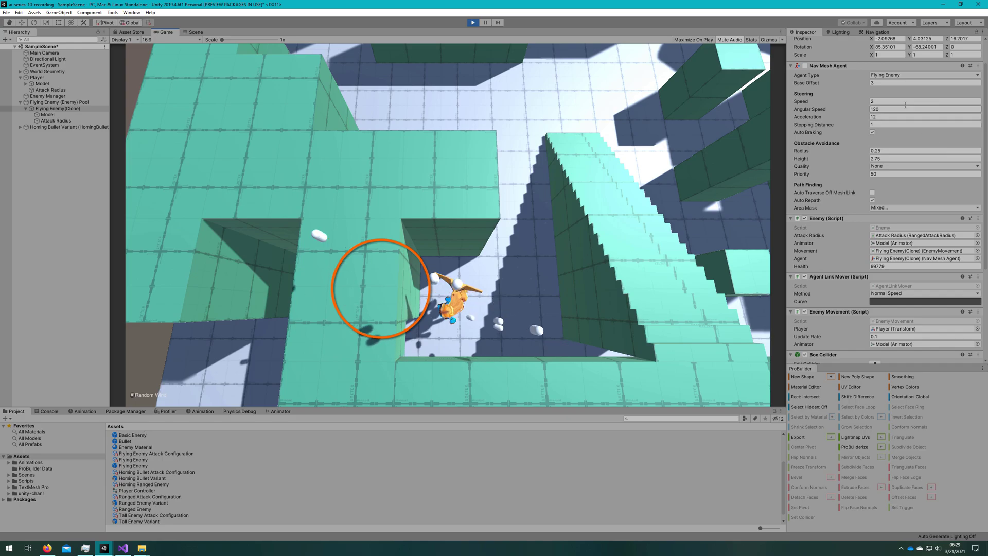
left_click(893, 83)
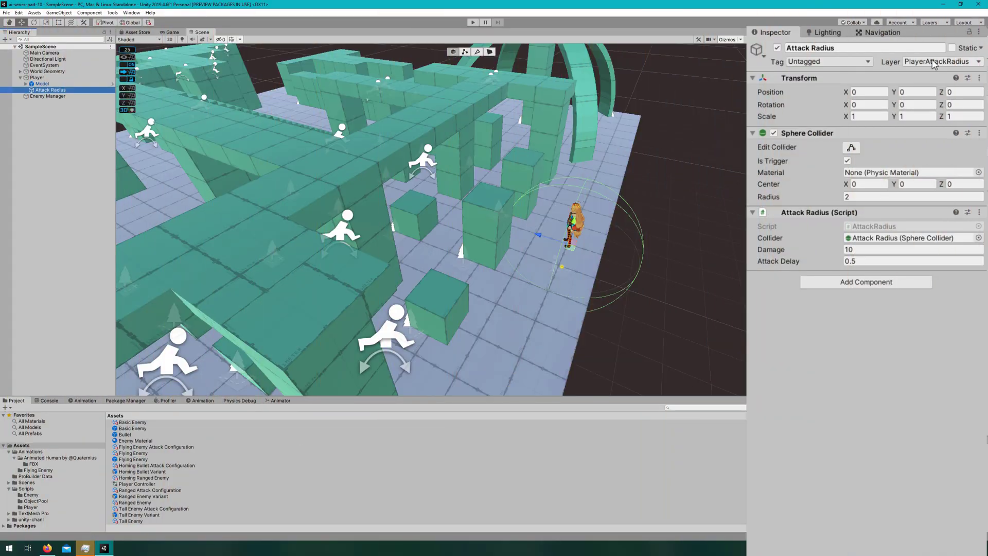
Add PlayerComboAttackRadius as User Layer 13 and AirEnemy as User Layer 14
left_click(933, 61)
left_click(919, 207)
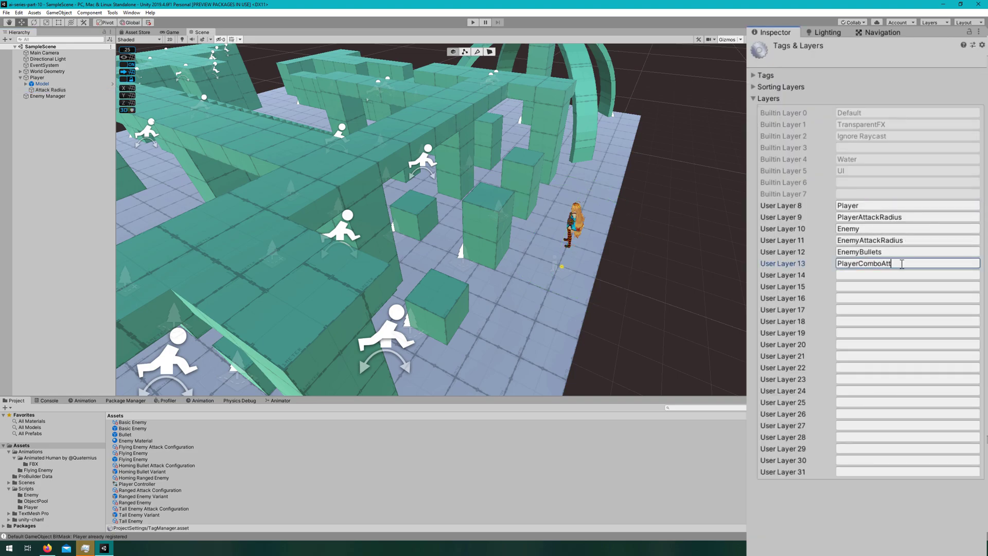
type("s")
key("Tab")
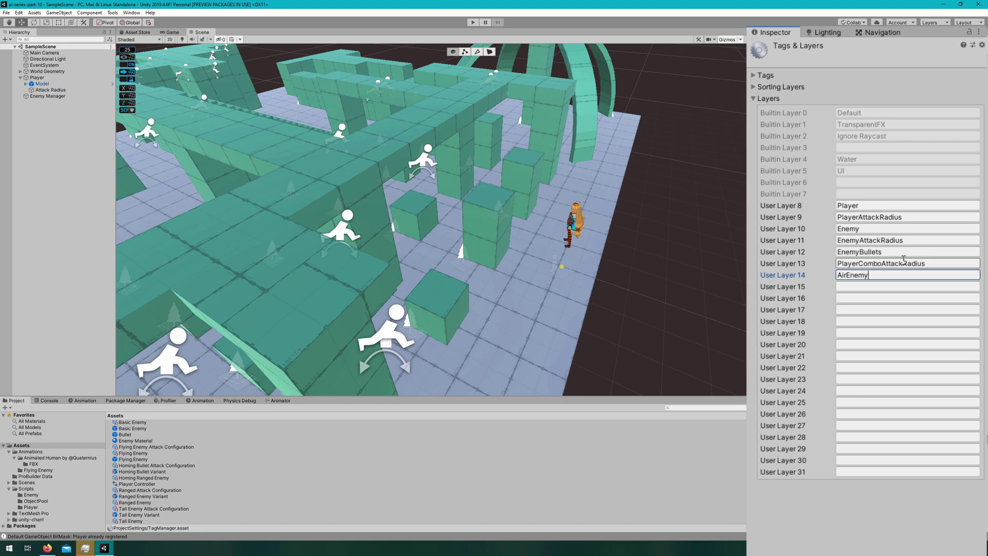
key("Tab")
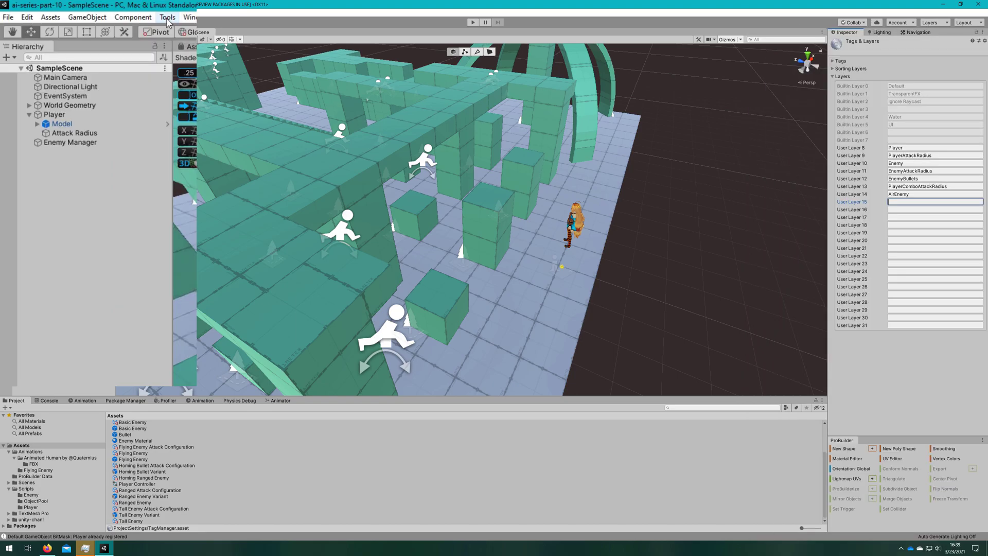
Dock the project settings beside the Inspector and disable PlayerComboAttackRadius colliding with itself in the Physics layer collision matrix
left_click(27, 17)
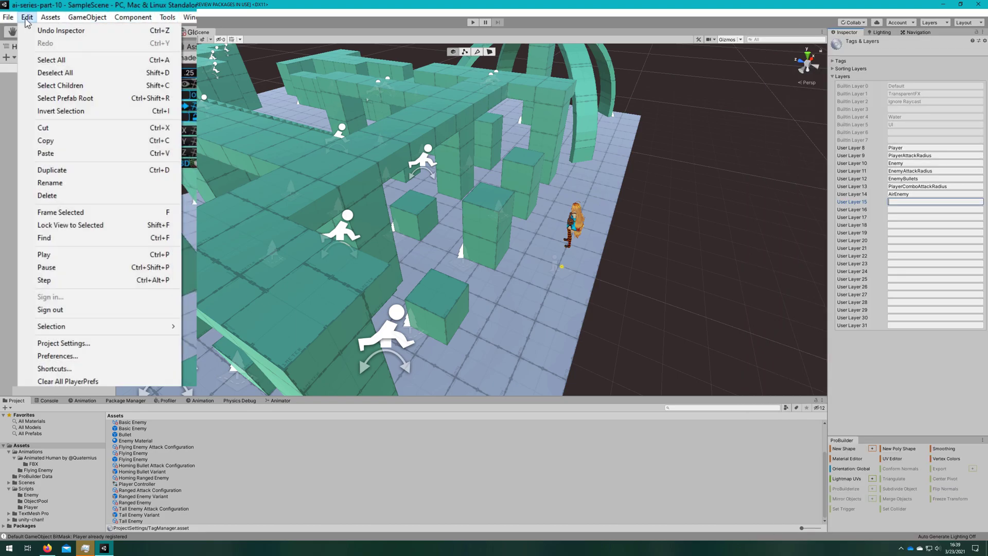
left_click(95, 343)
left_click_drag(52, 2, 954, 43)
left_click_drag(889, 36, 883, 36)
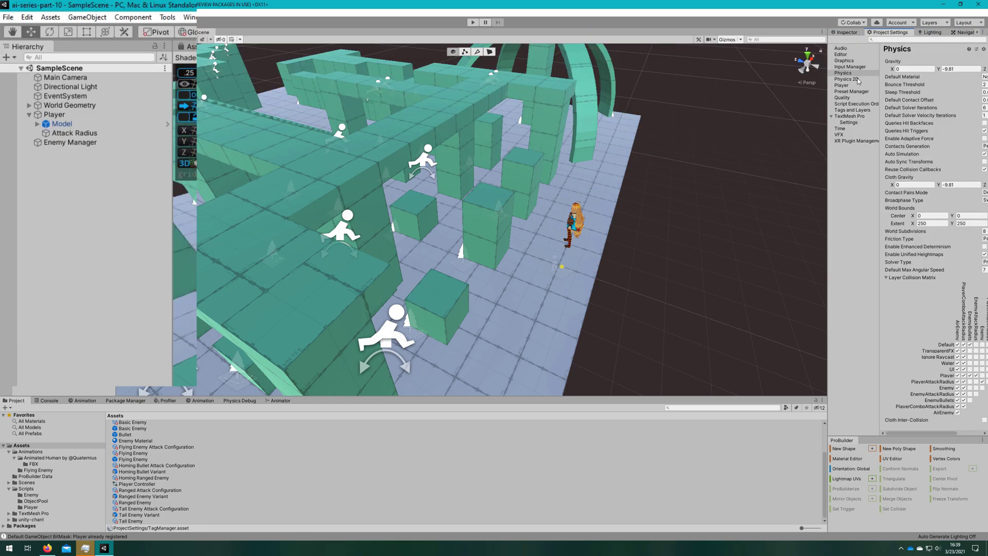
left_click_drag(828, 86, 742, 87)
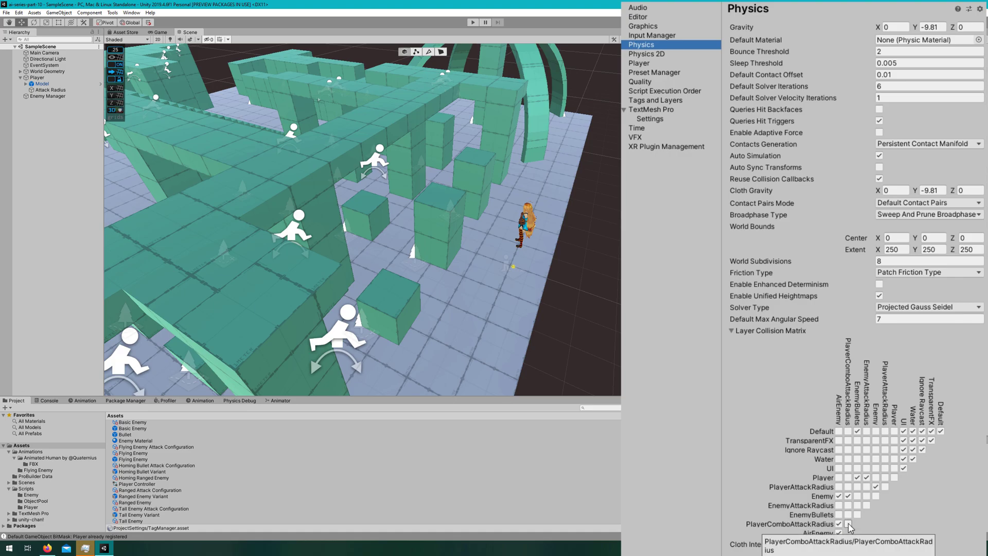
left_click(847, 523)
Set the Flying Enemy prefab's layer to AirEnemy and open the Flying Enemy configuration asset
left_click(152, 420)
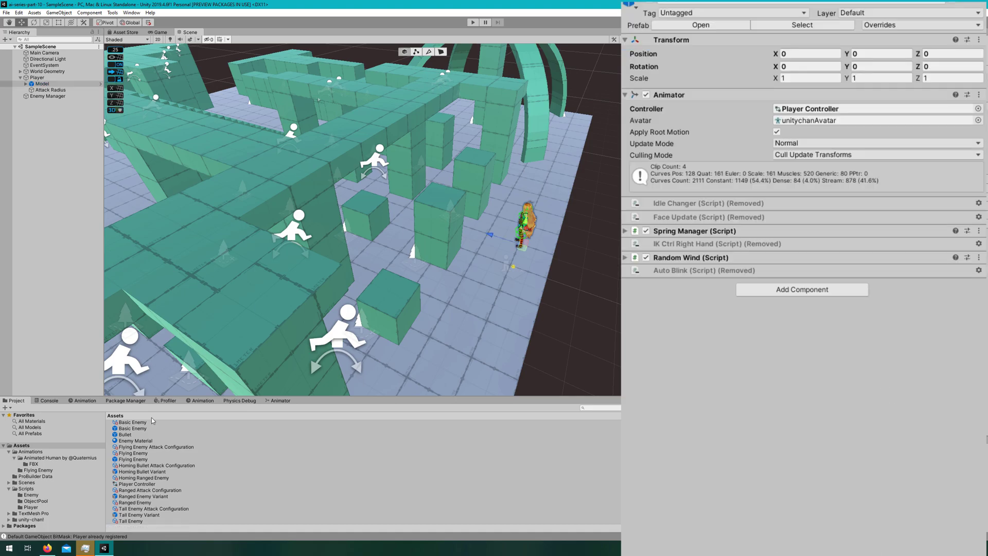
left_click(135, 460)
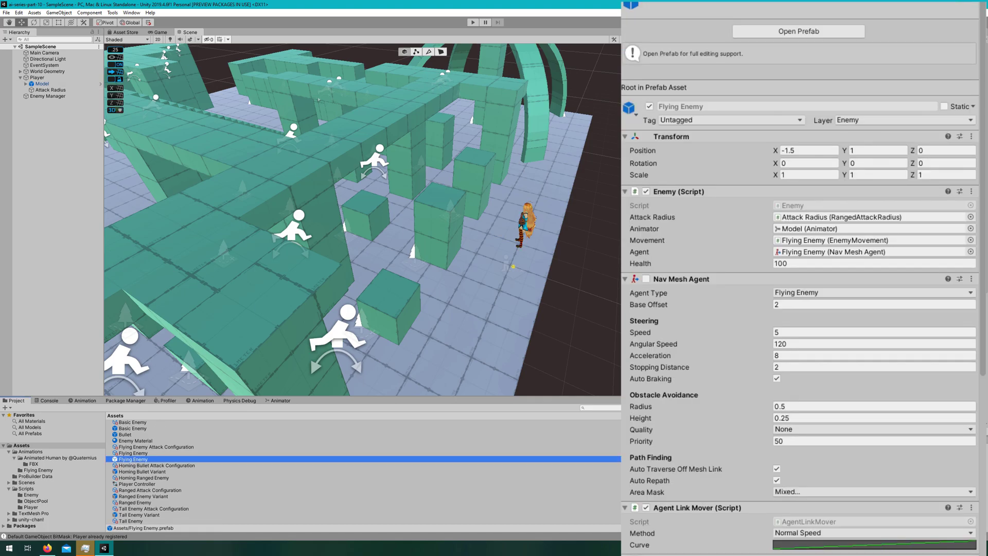
left_click(872, 121)
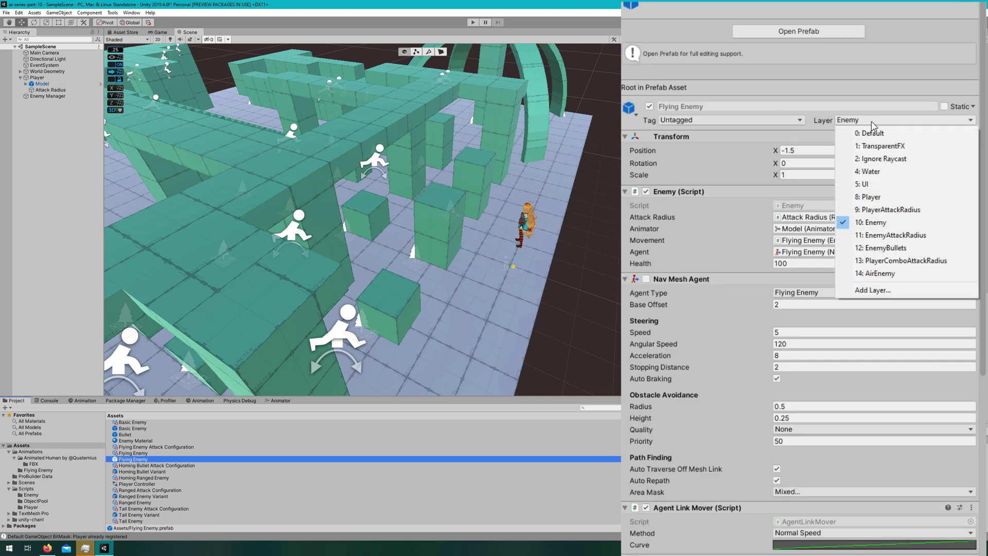
left_click(911, 274)
left_click(511, 292)
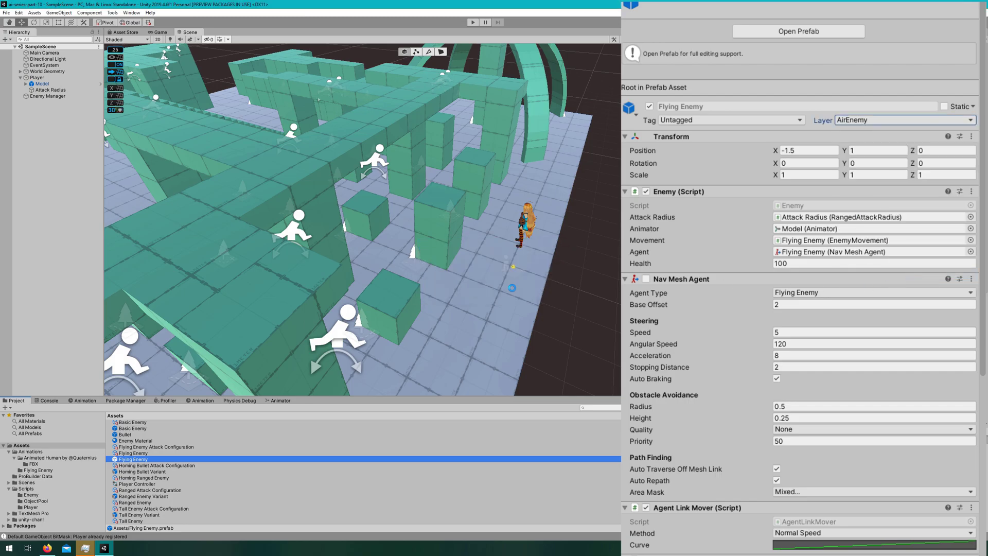
left_click(172, 453)
left_click(786, 133)
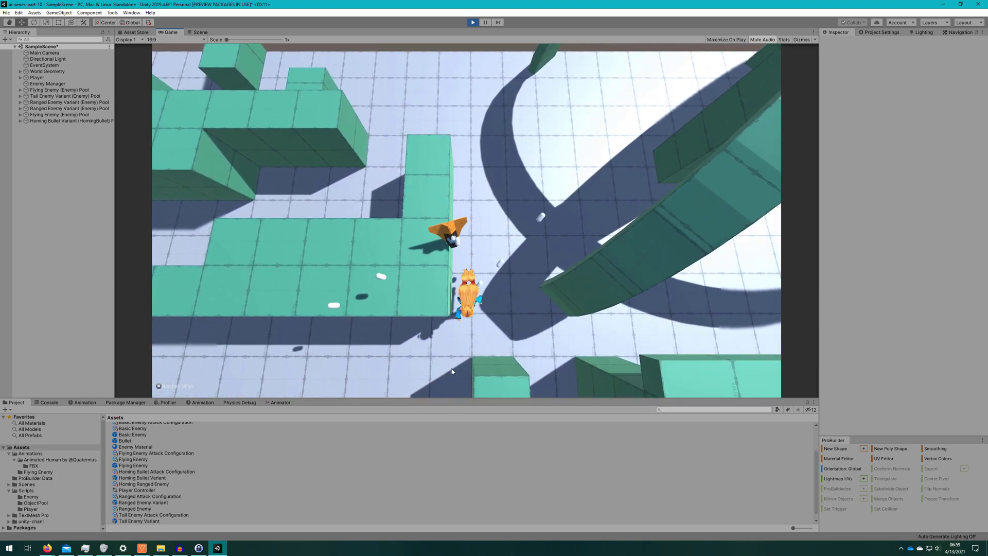
Move the player during play, pause near the flying enemy, and inspect its clone with the player's Attack Radius in the Scene view
left_click(342, 291)
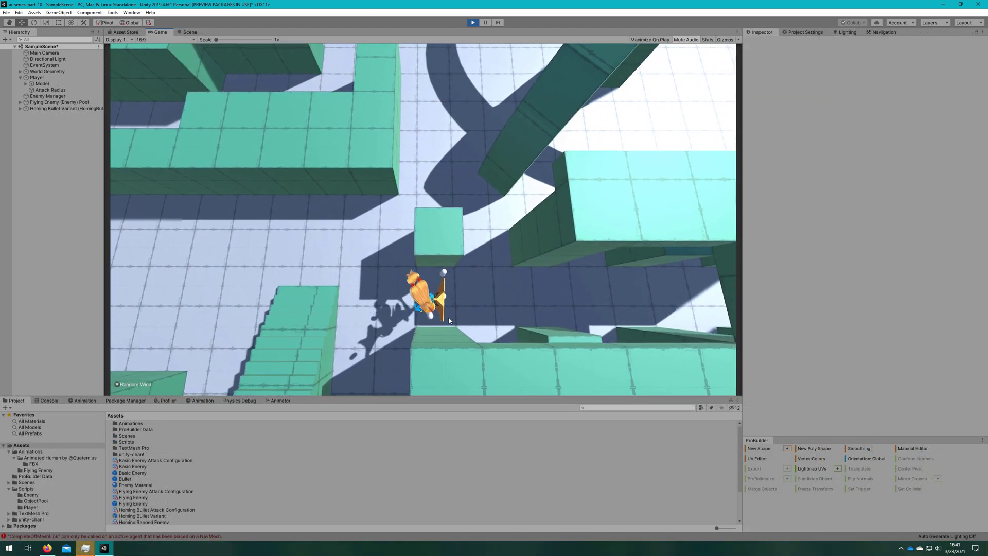
left_click(485, 22)
key("ctrl+1")
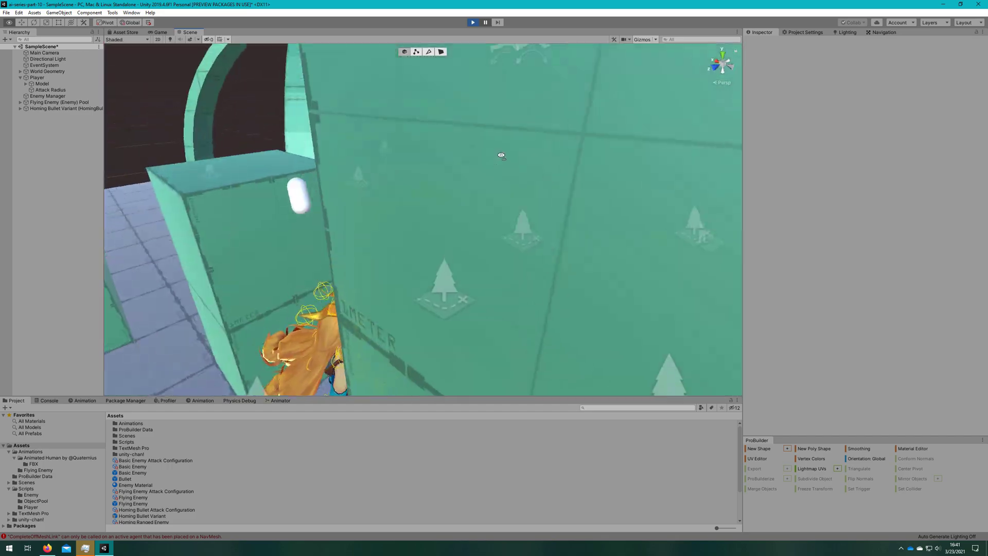
left_click(458, 140)
left_click(58, 108)
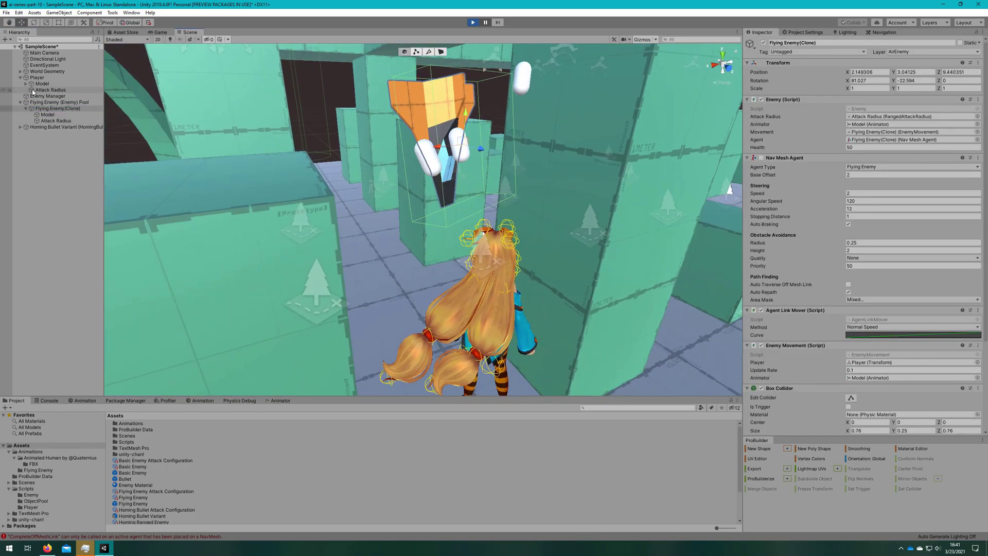
left_click(32, 90, "ctrl")
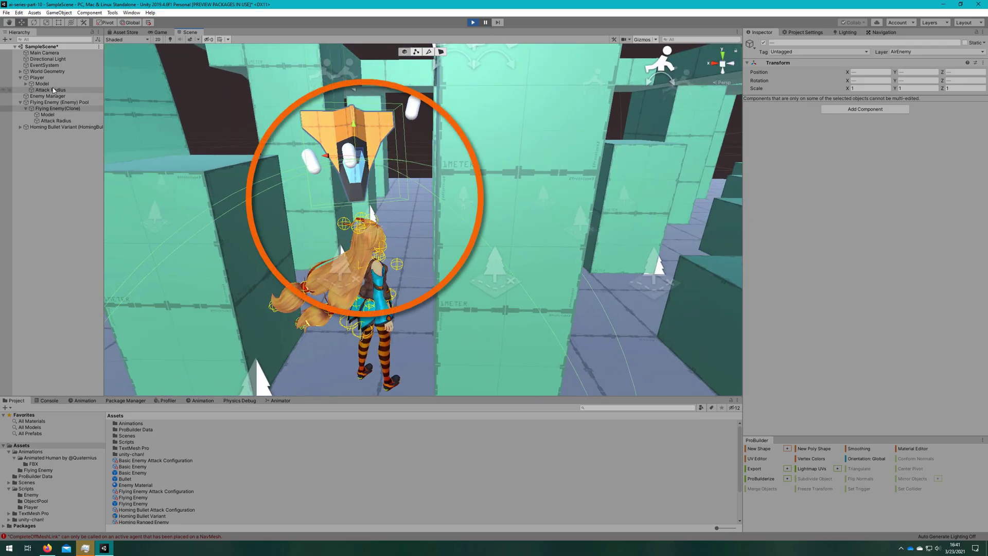
Change the spawned Flying Enemy clone's layer to Enemy for this object only and resume play
left_click(58, 108)
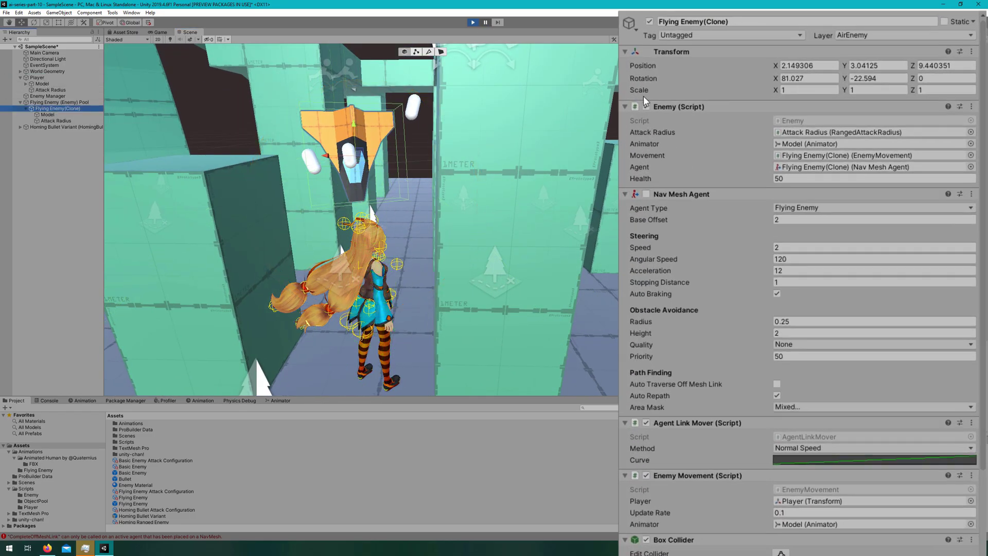
left_click(868, 37)
left_click(883, 138)
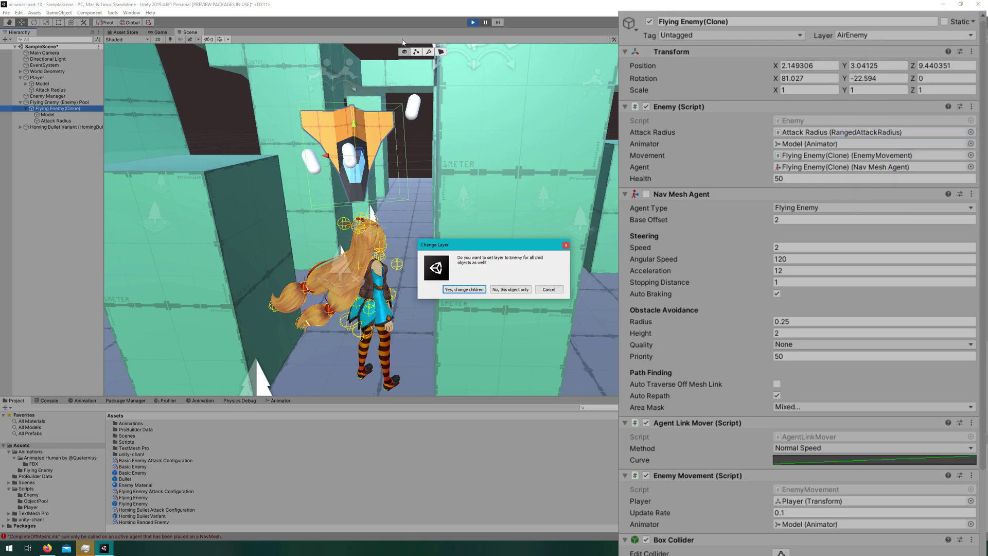
left_click(526, 287)
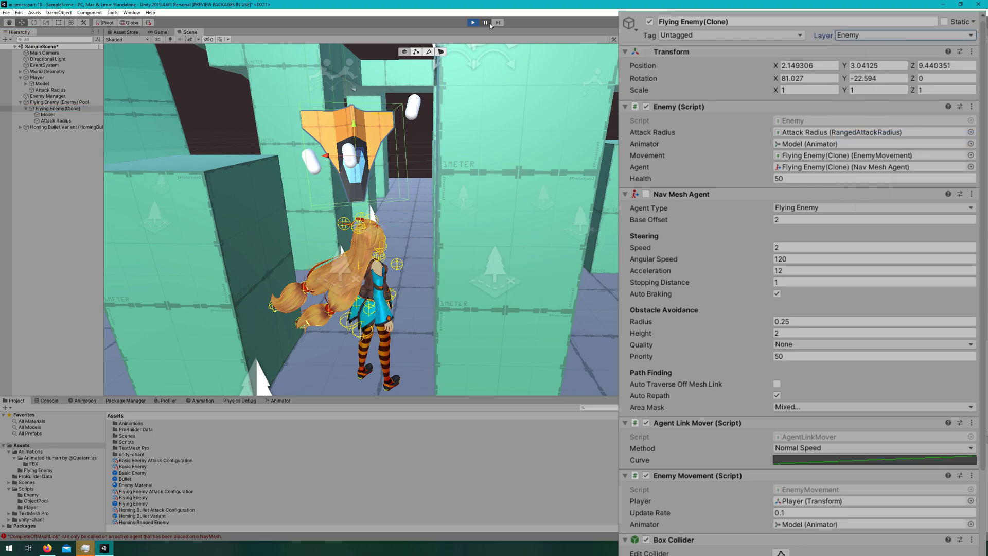
left_click(485, 22)
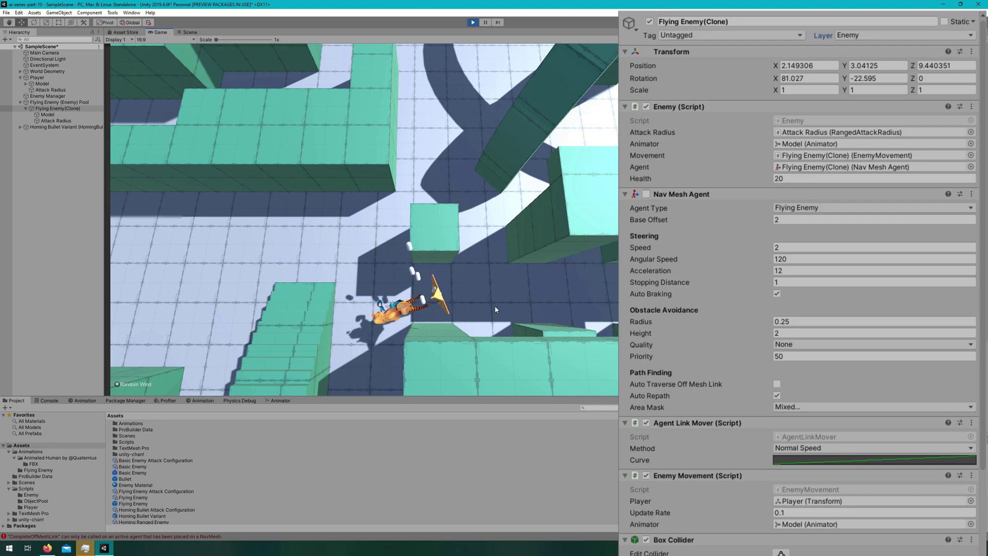